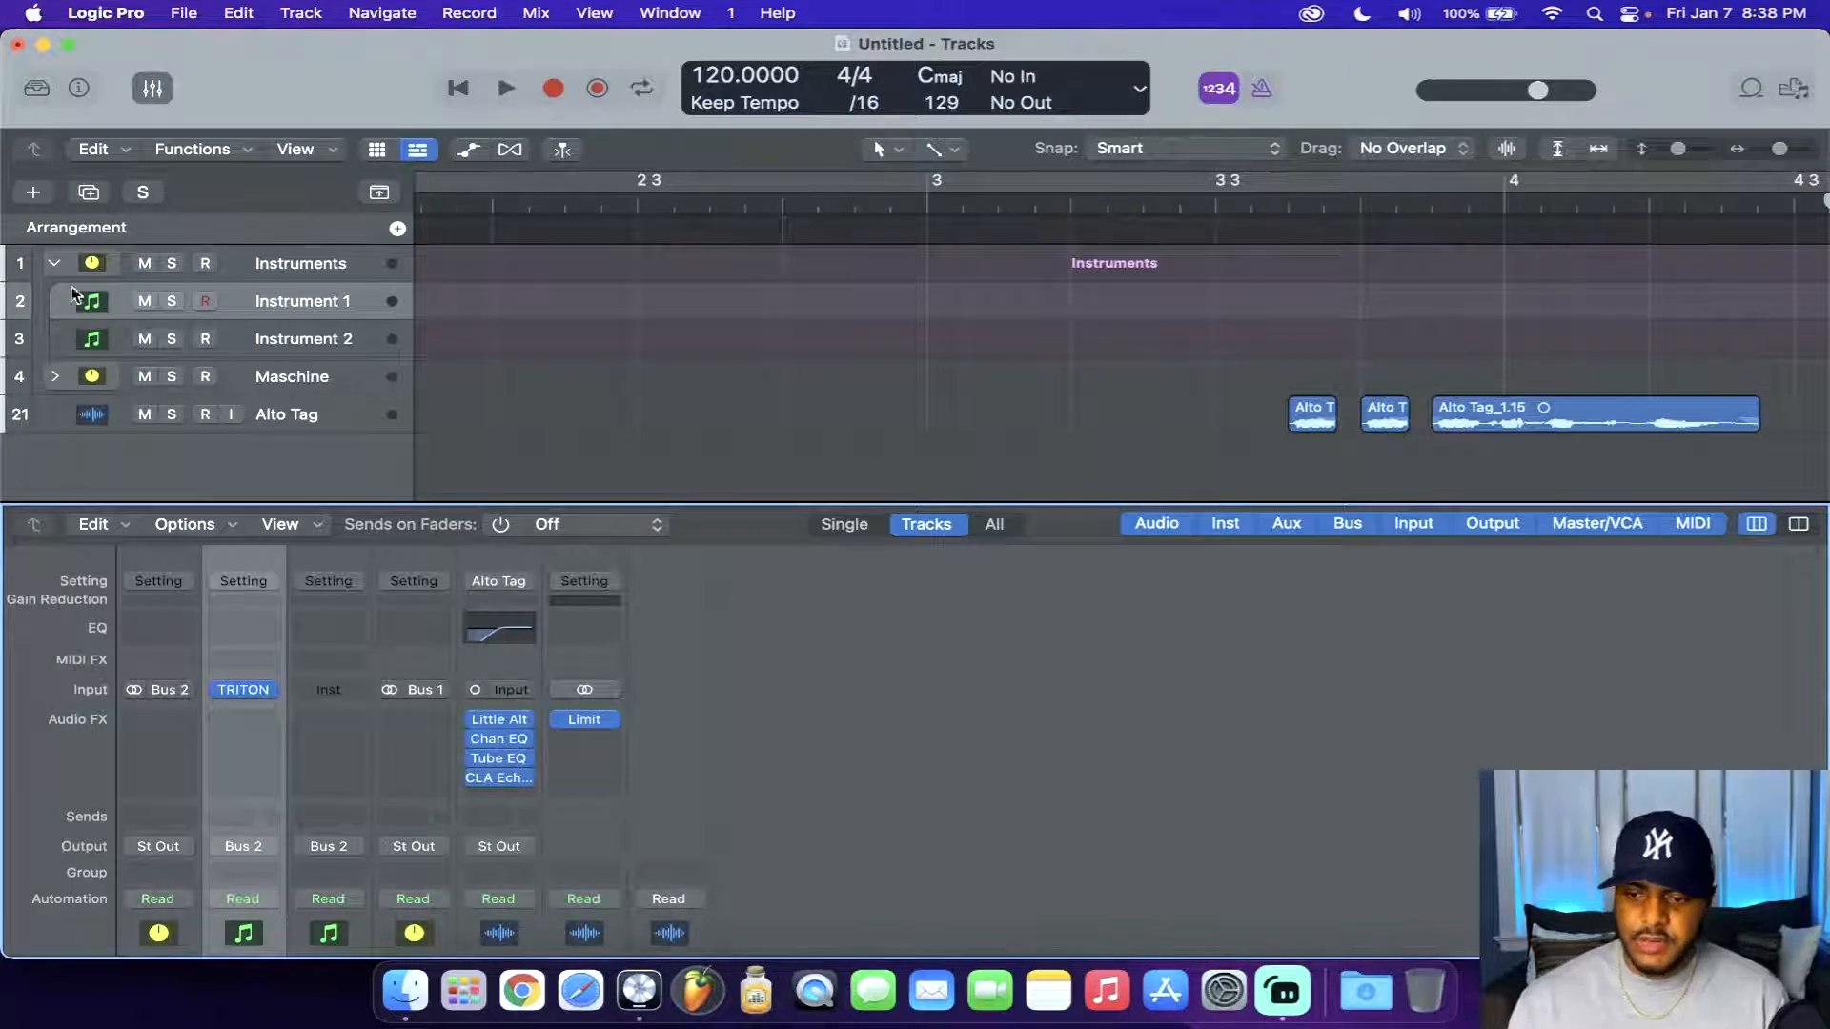
Insert a stereo Channel EQ on the Instruments track stack's channel strip
left_click(56, 266)
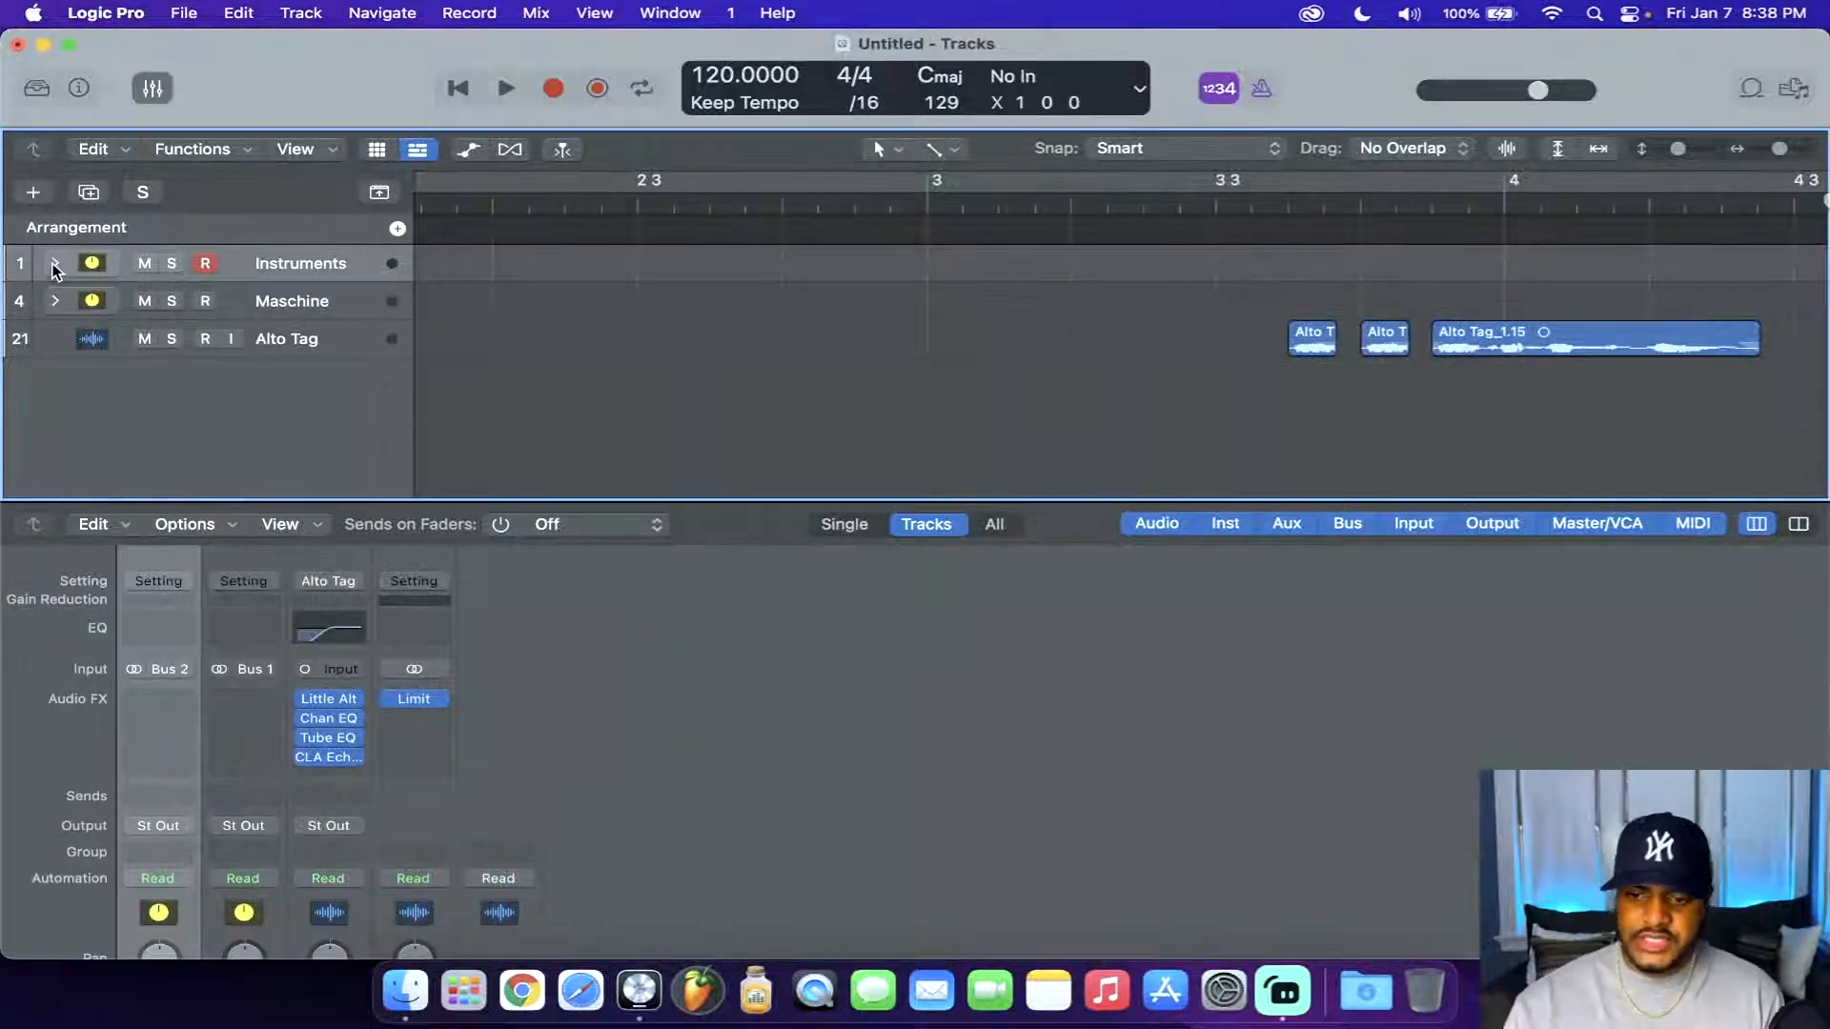
left_click(55, 264)
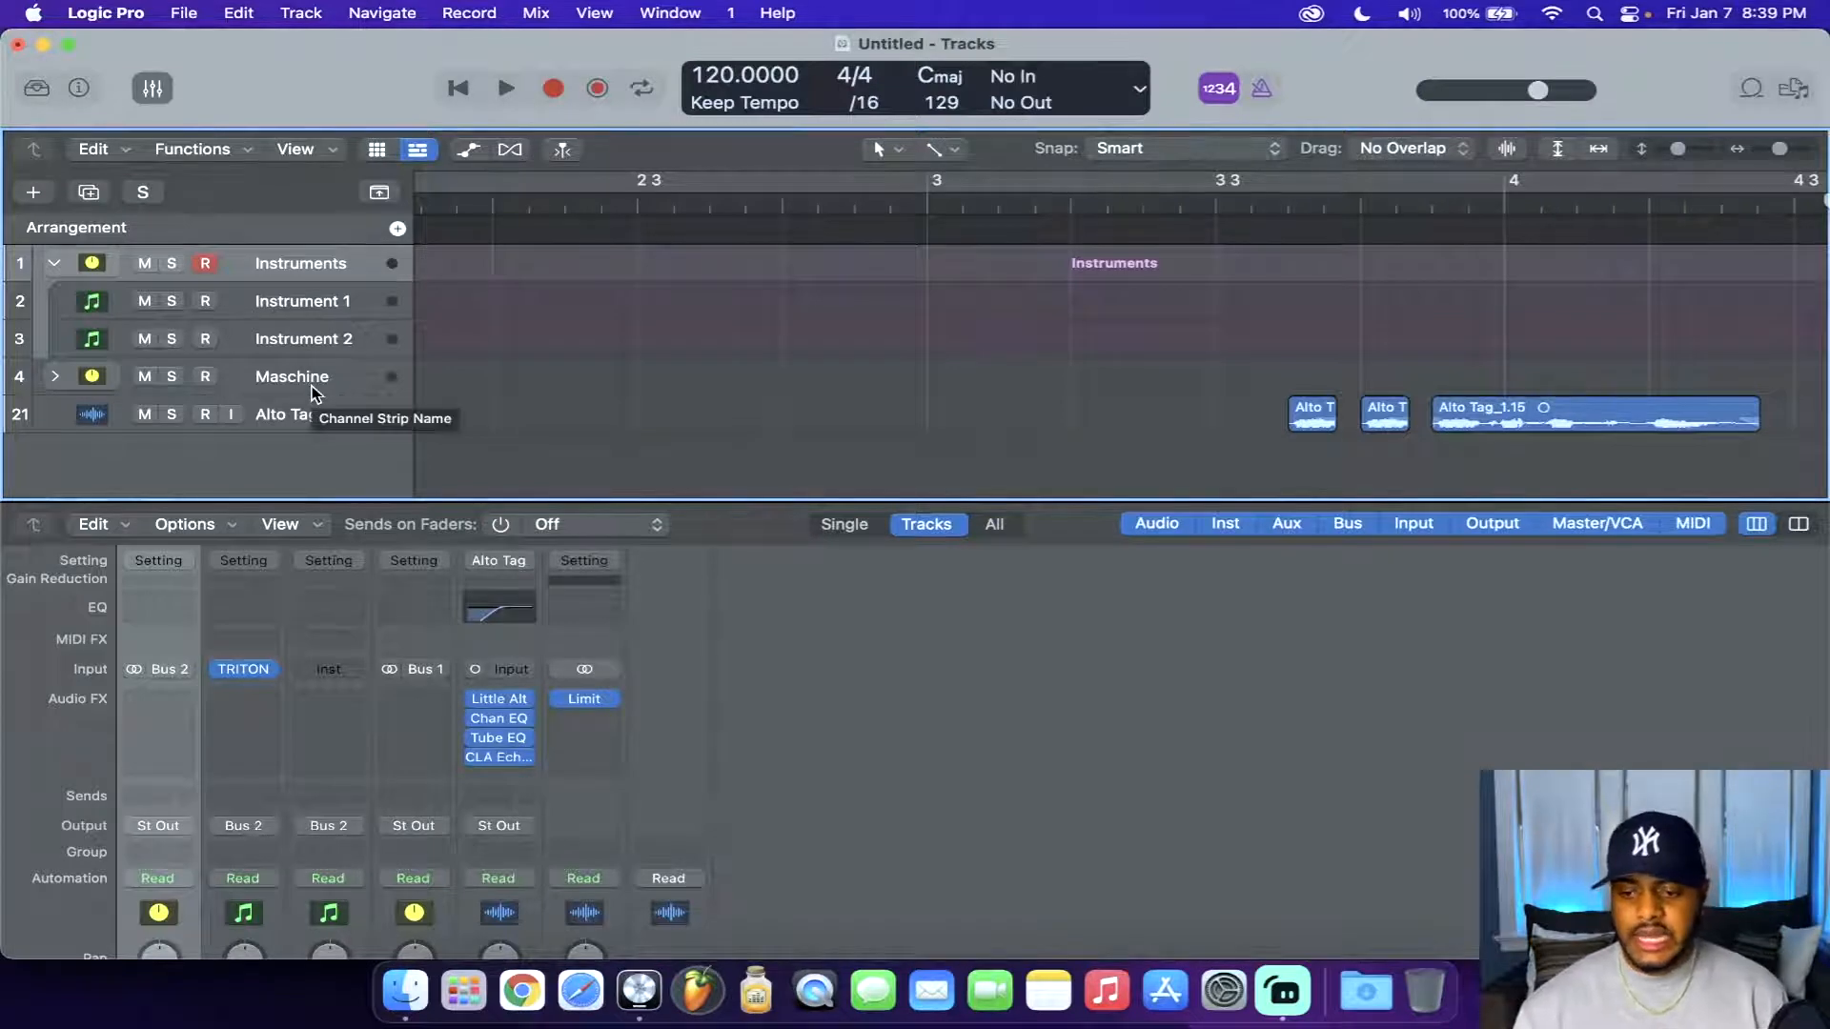
left_click(181, 700)
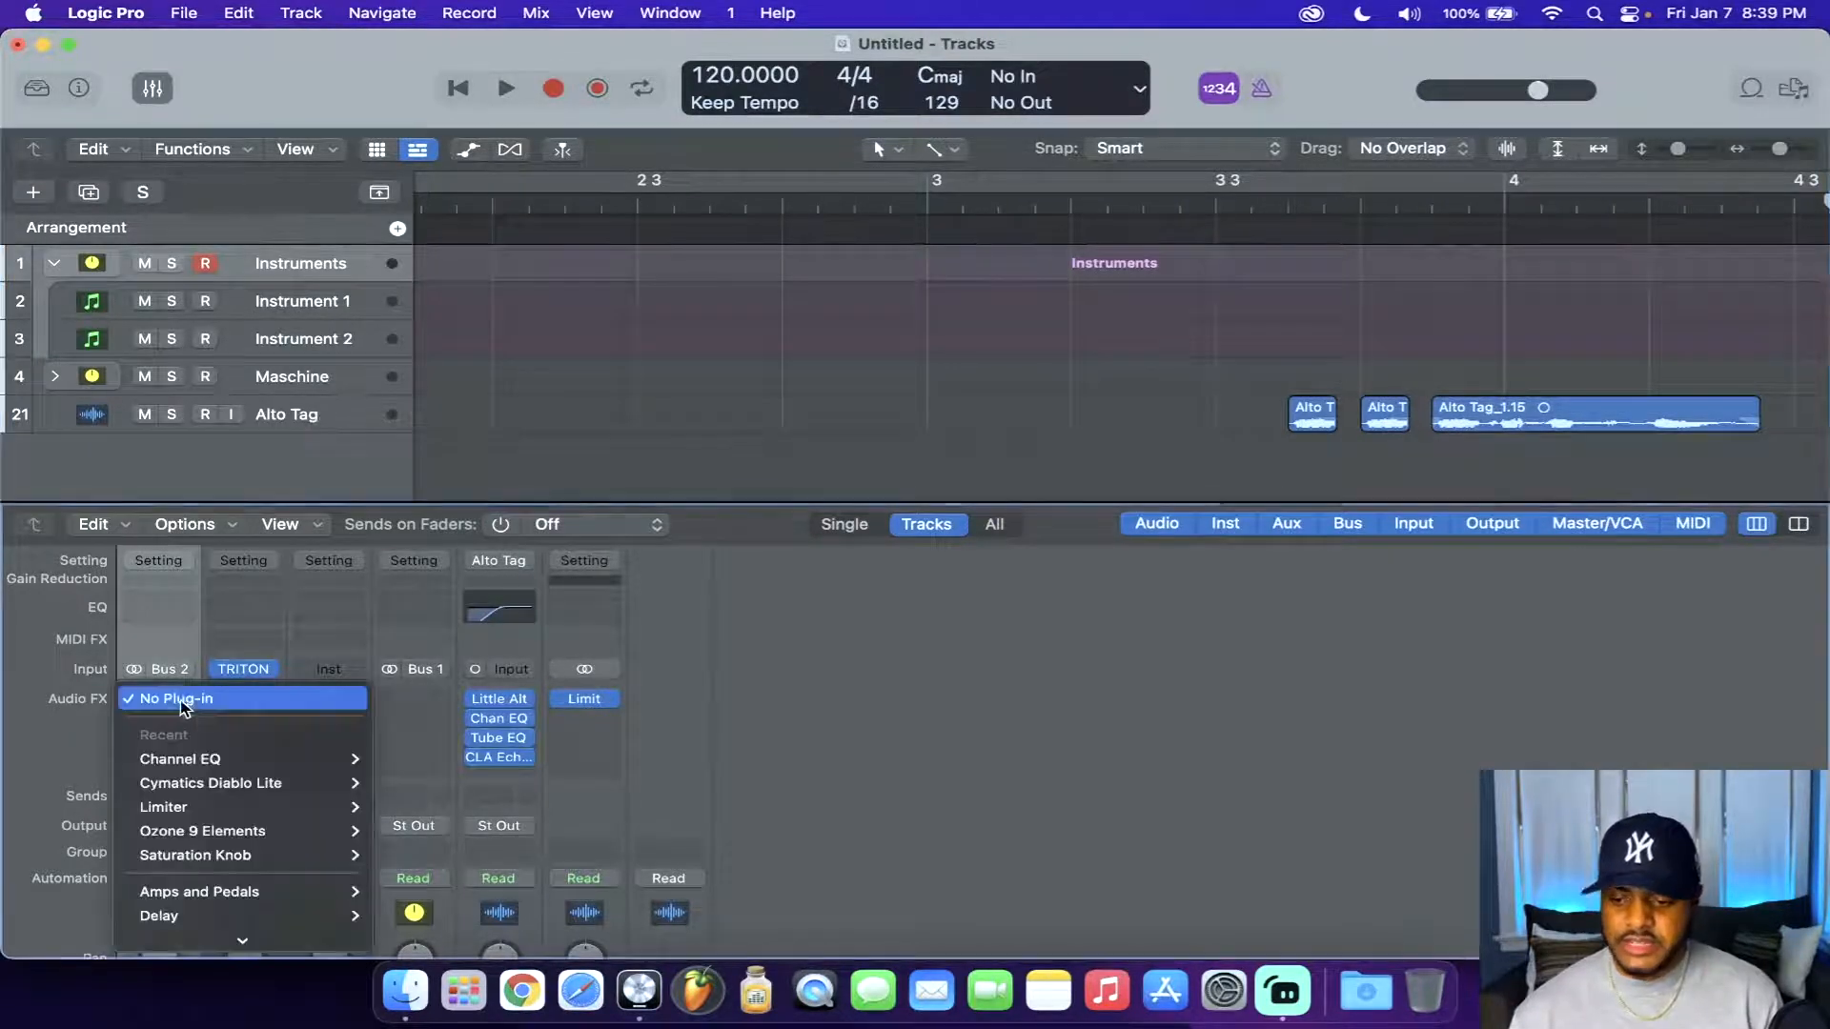
mouse_move(251, 759)
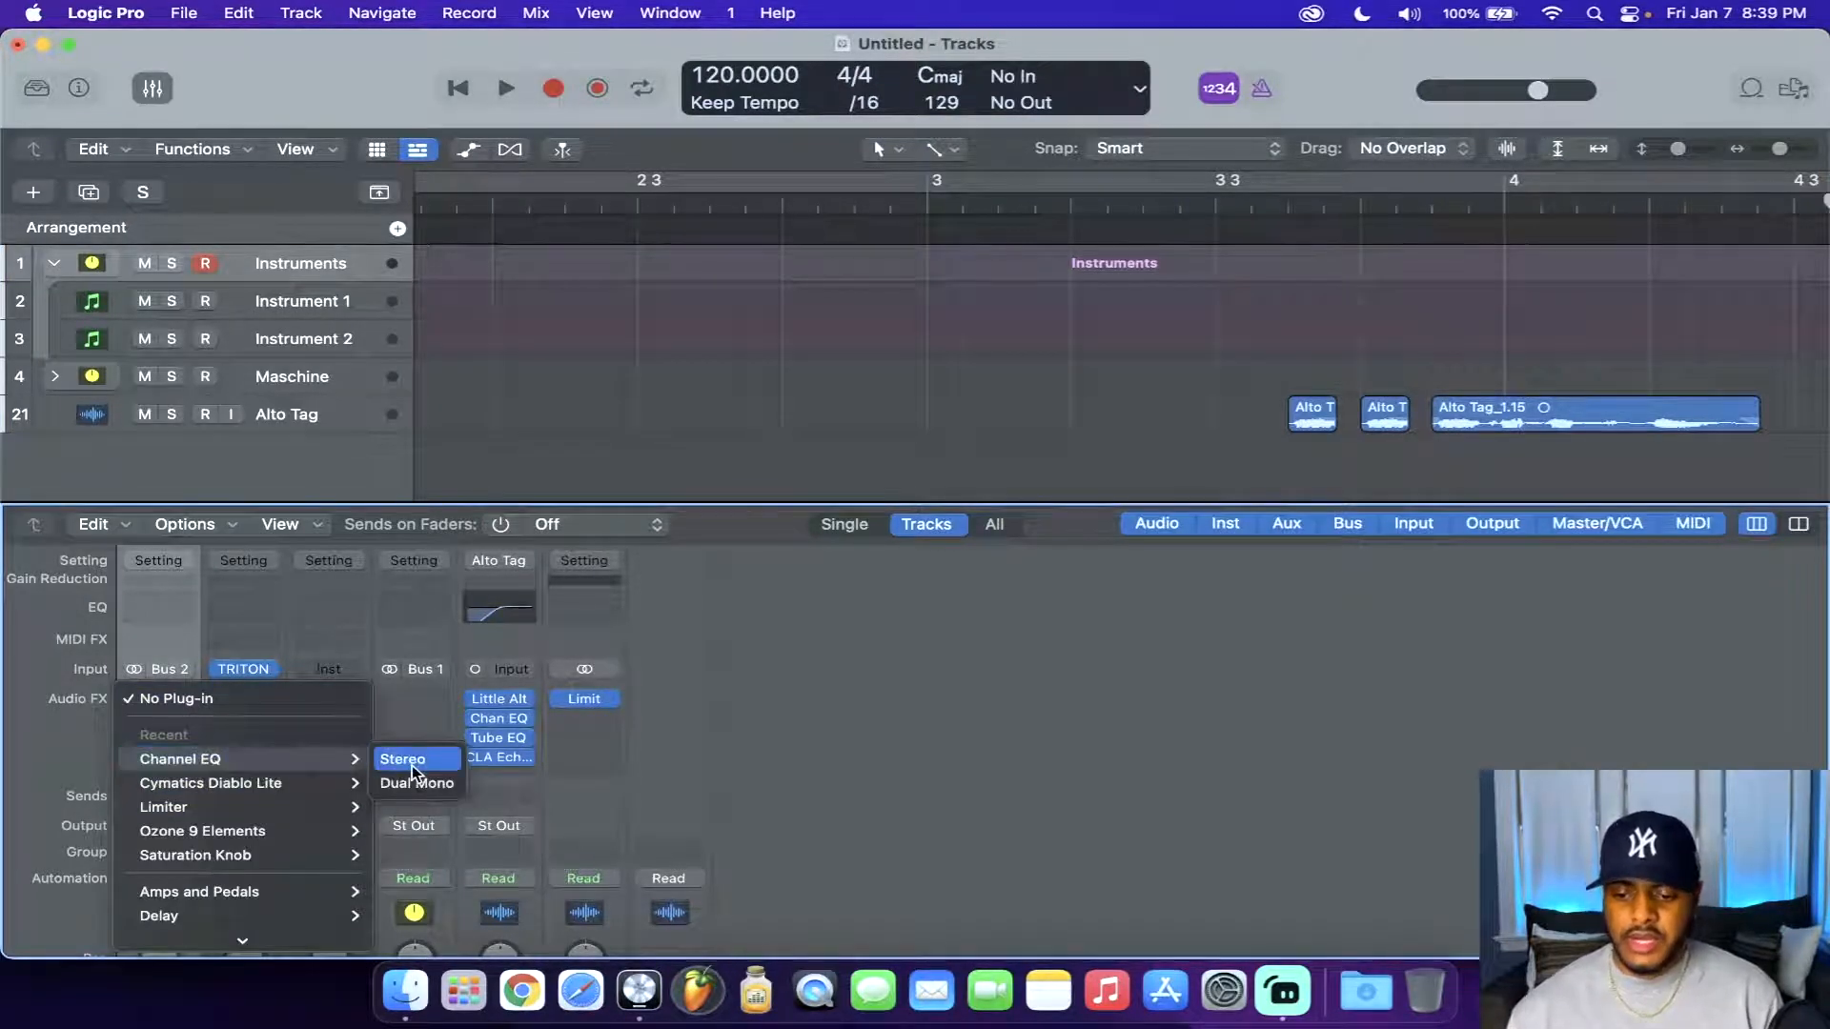
left_click(412, 764)
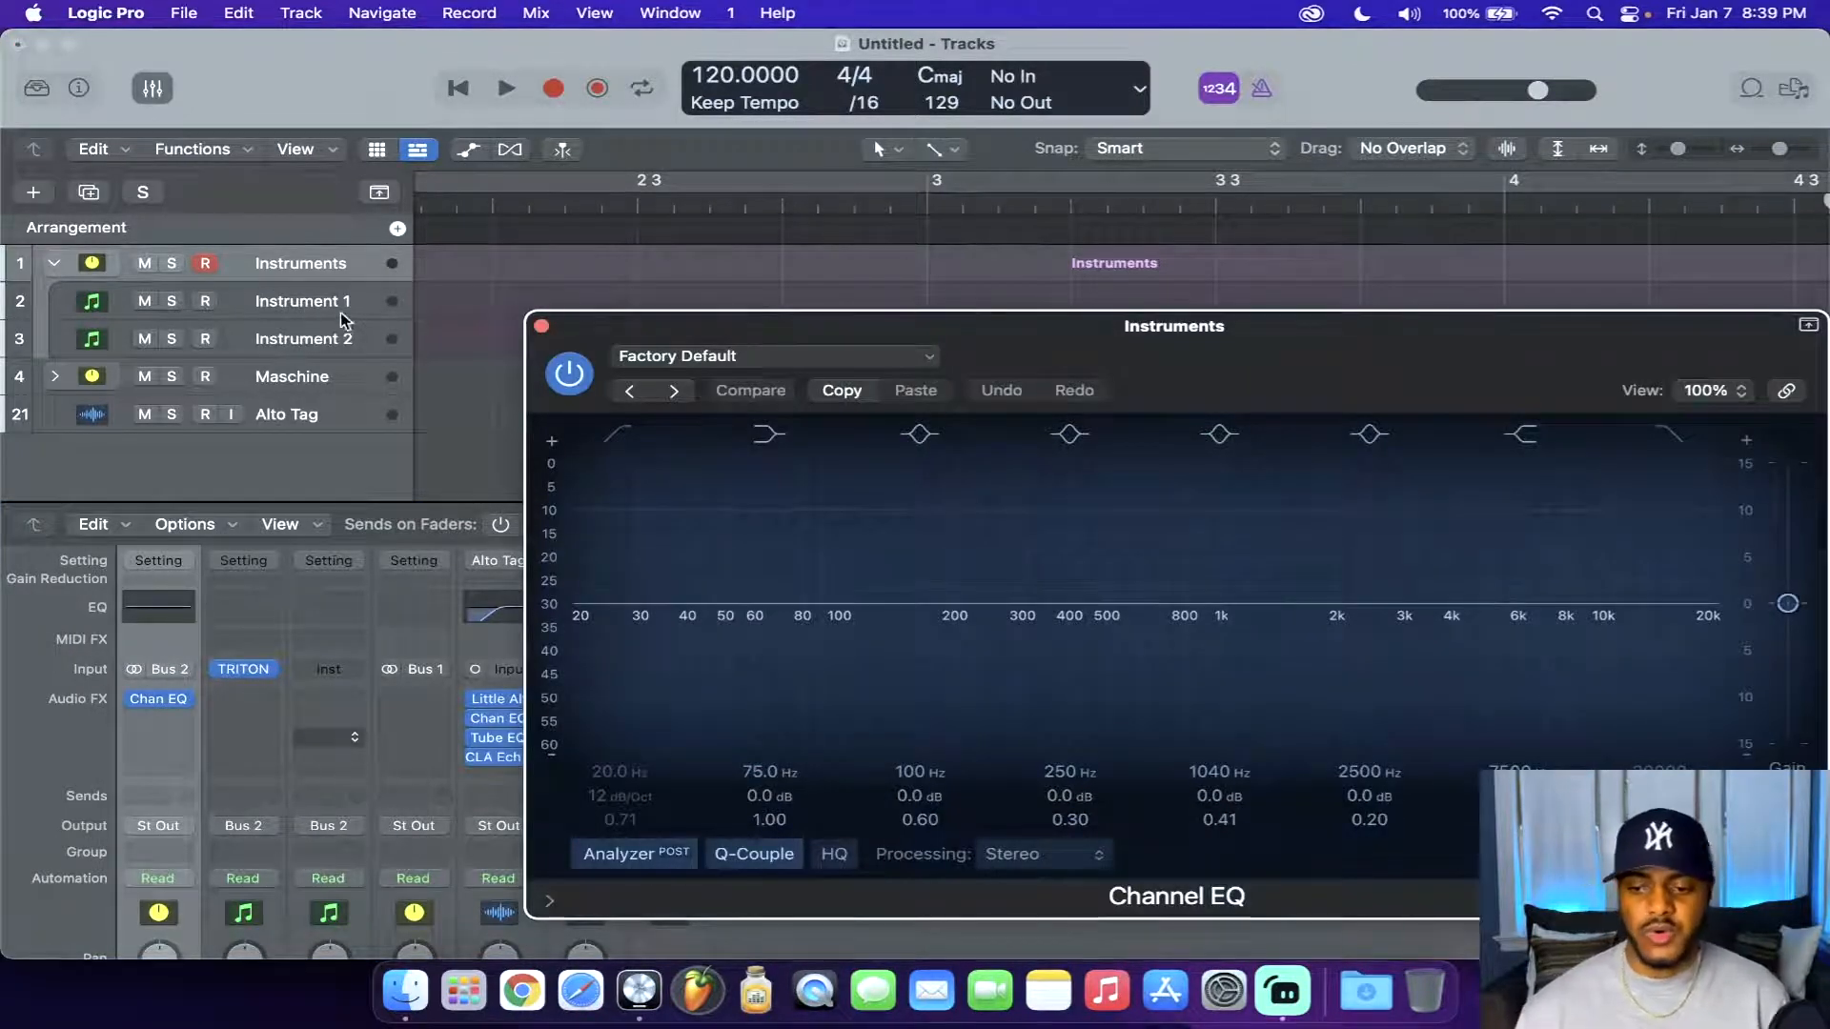
Insert a Channel EQ on the channel strip of the Instrument 1 track
left_click(270, 703)
mouse_move(315, 759)
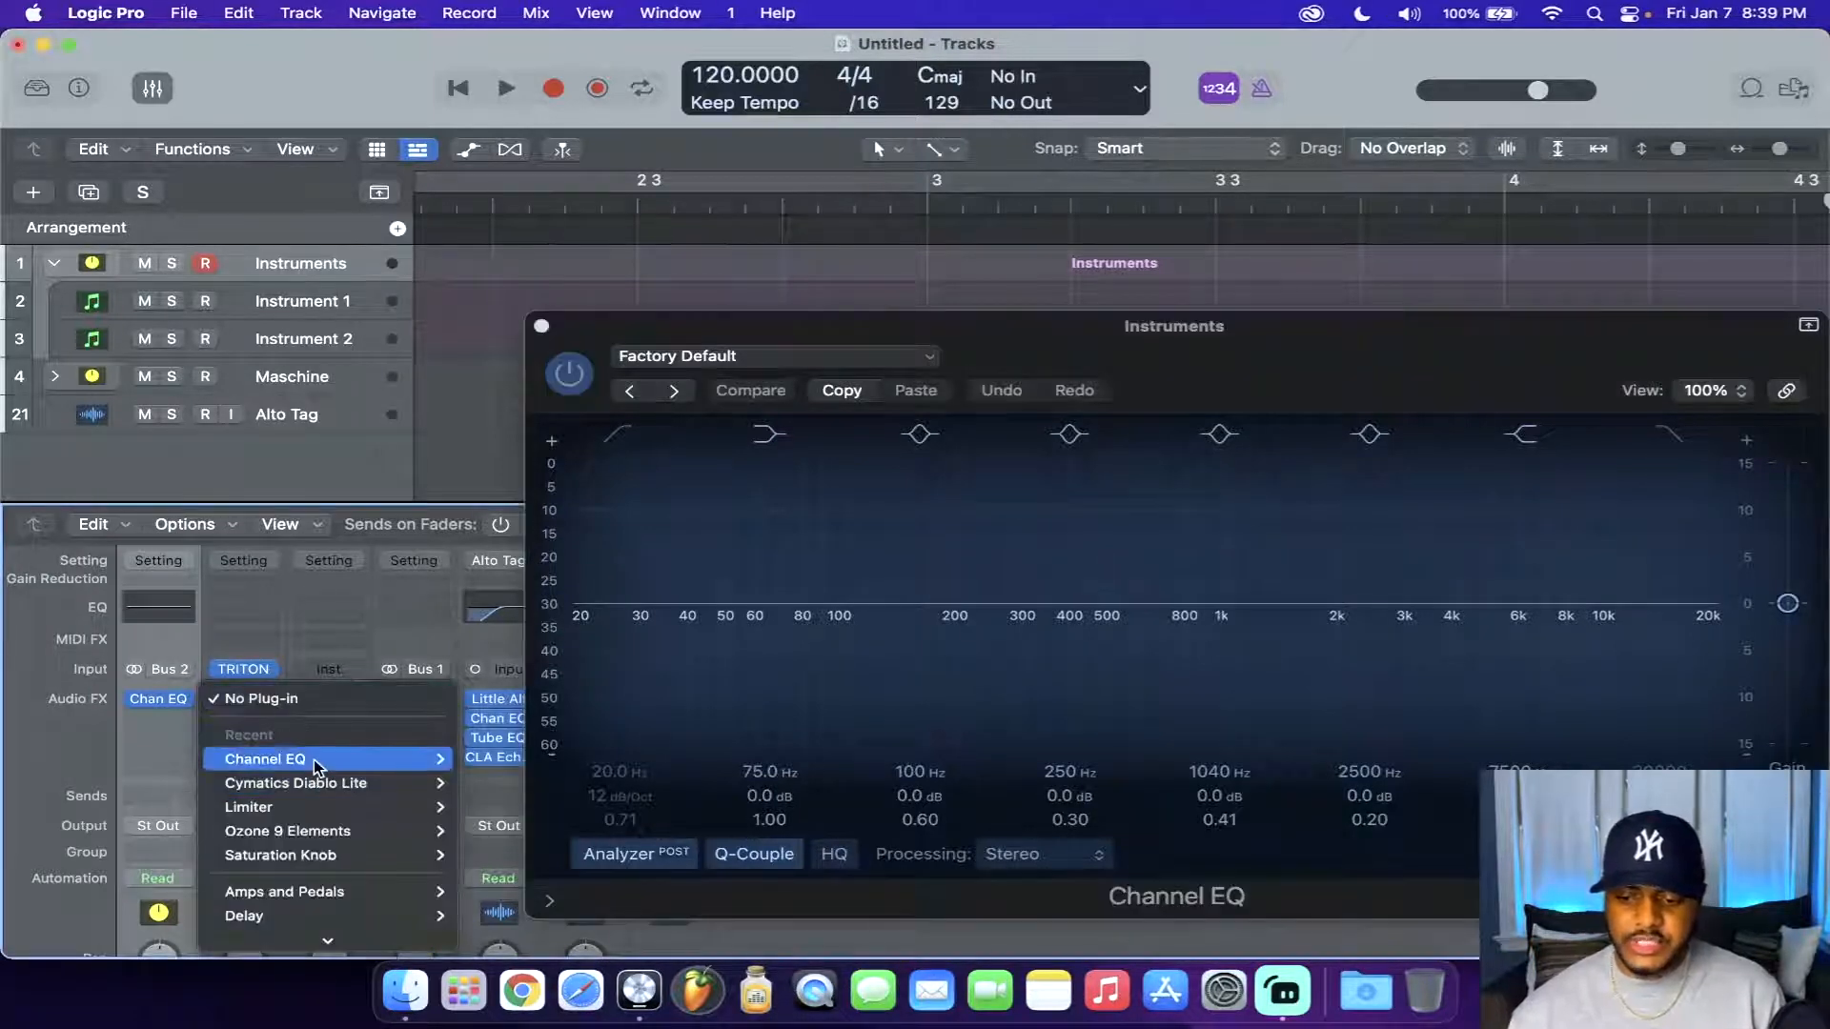
left_click(505, 769)
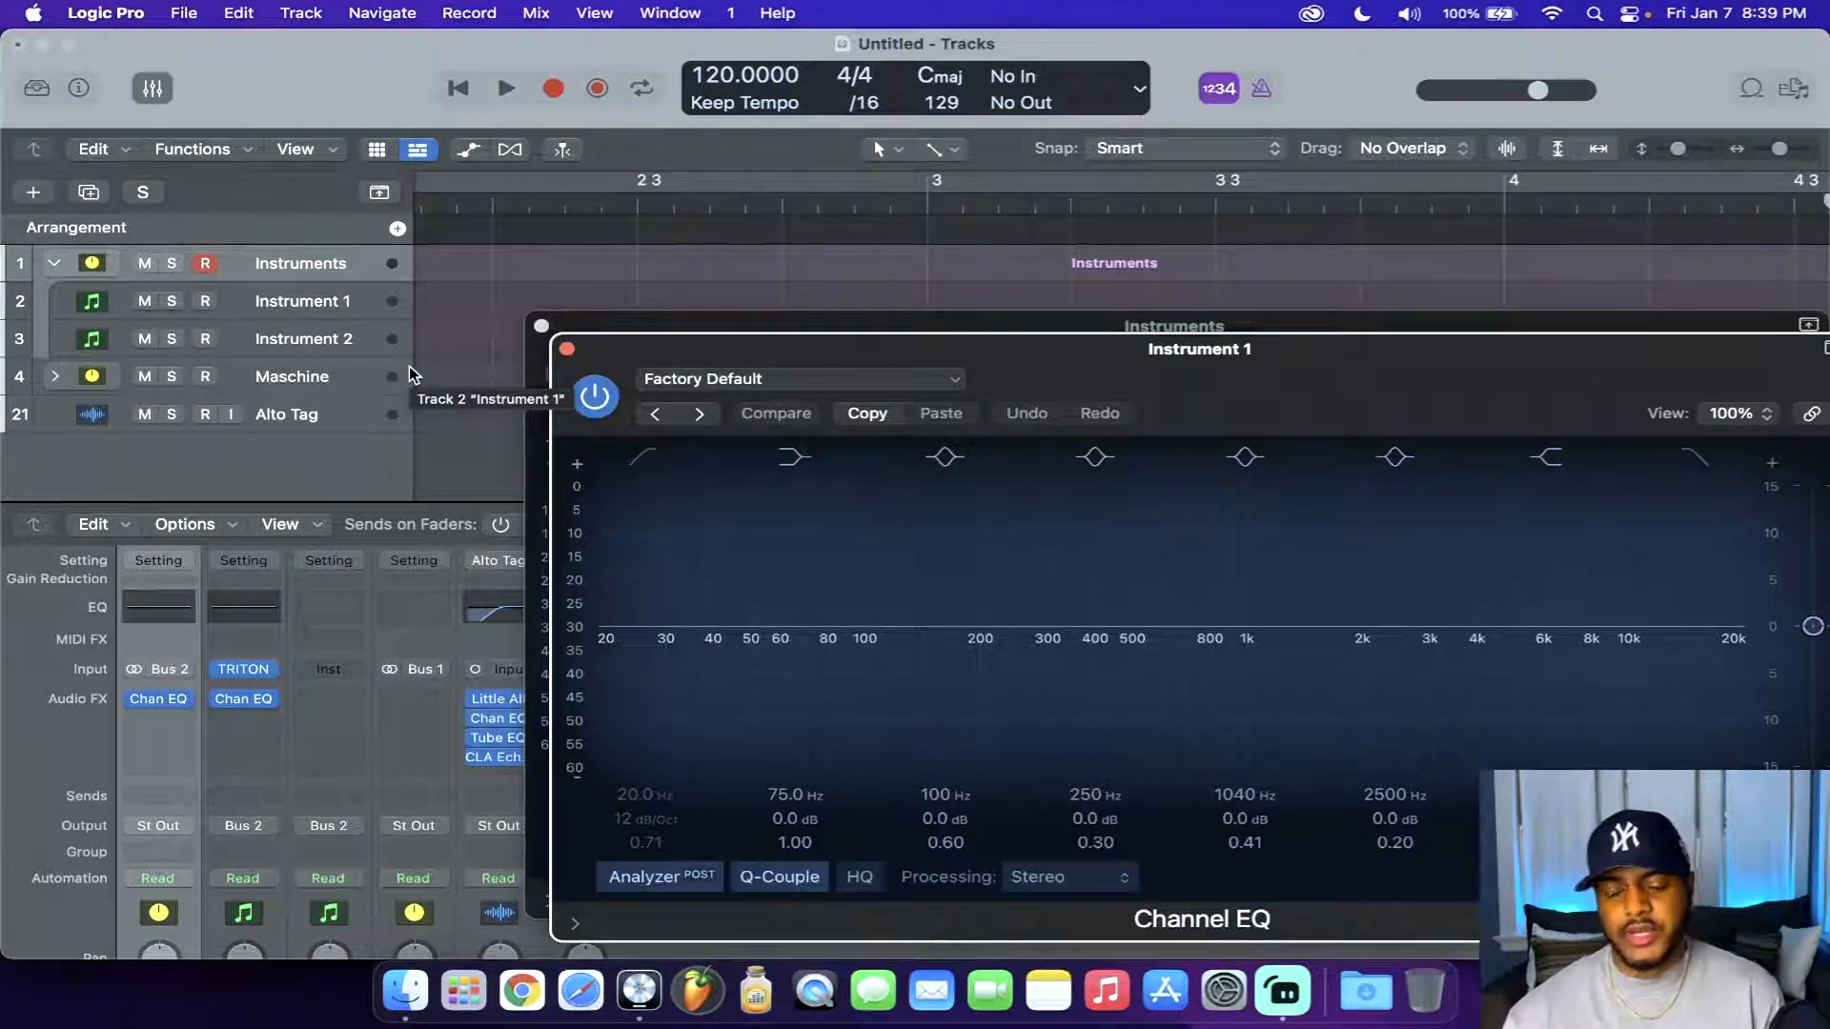
Enable the high-cut band at about 202 Hz in the Instruments stack's Channel EQ, and remove that plug-in
left_click(1665, 443)
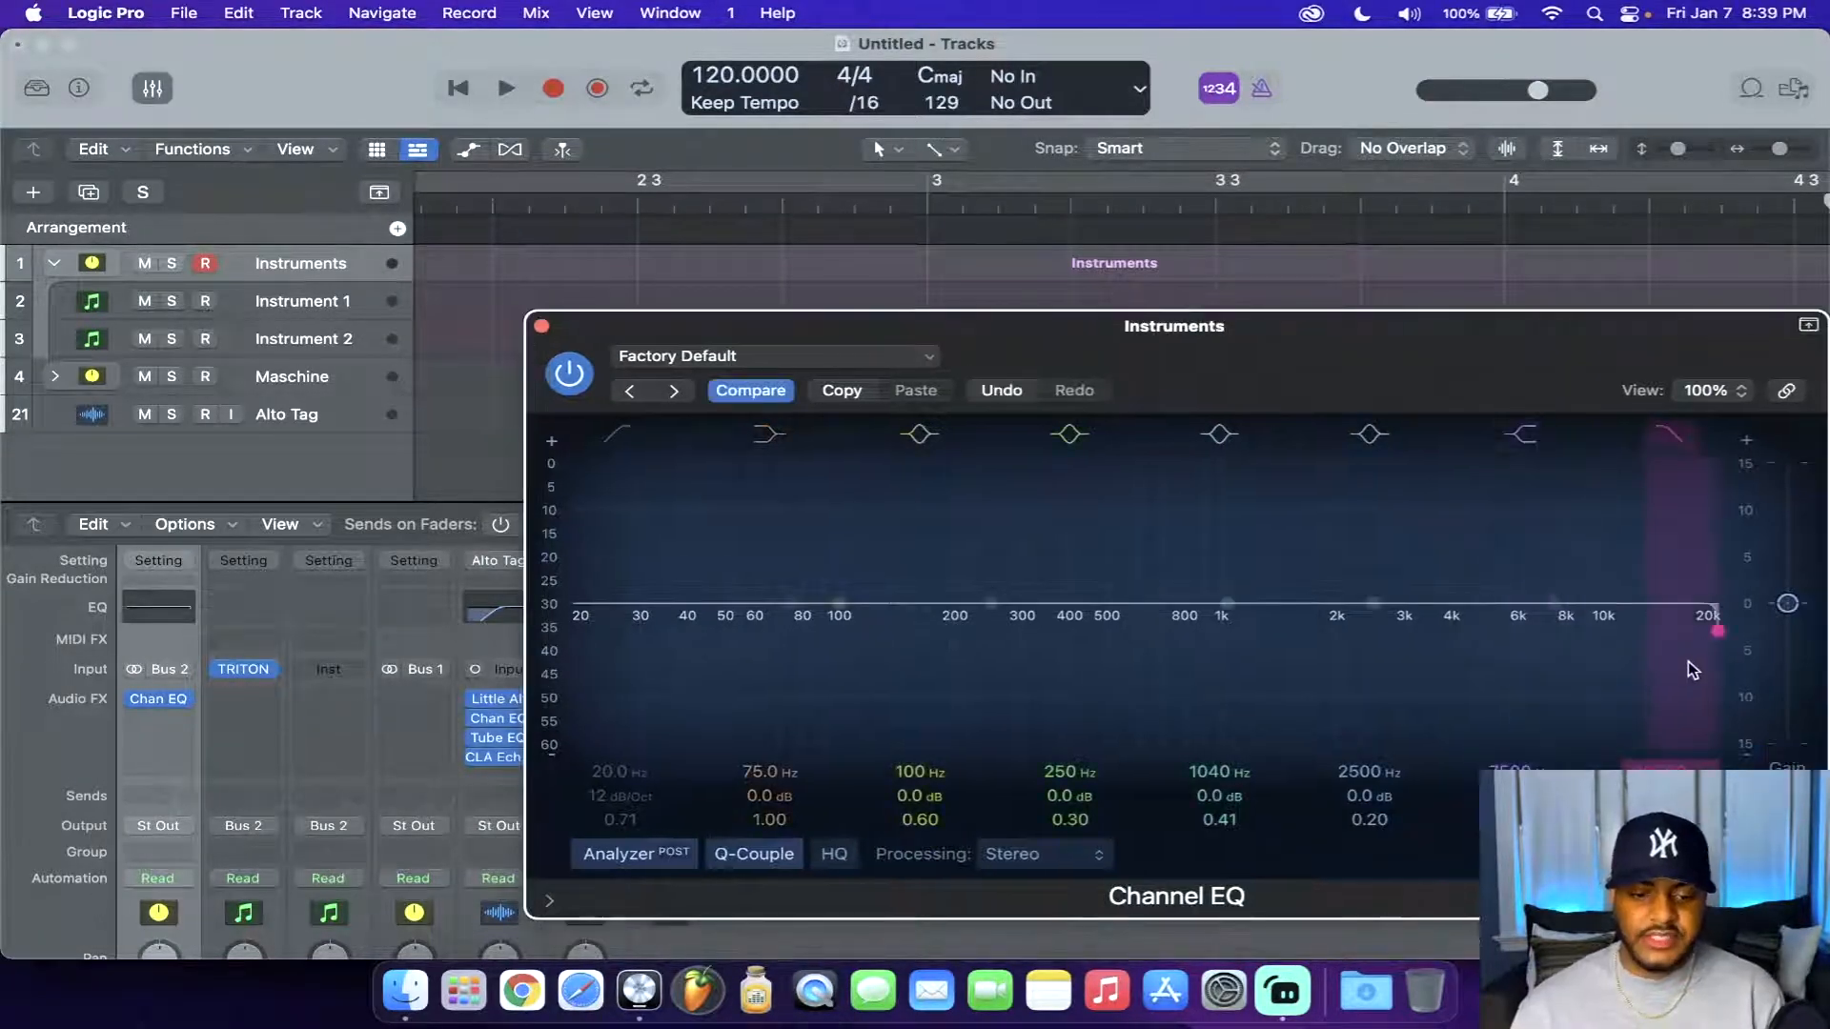
left_click_drag(1689, 662, 983, 587)
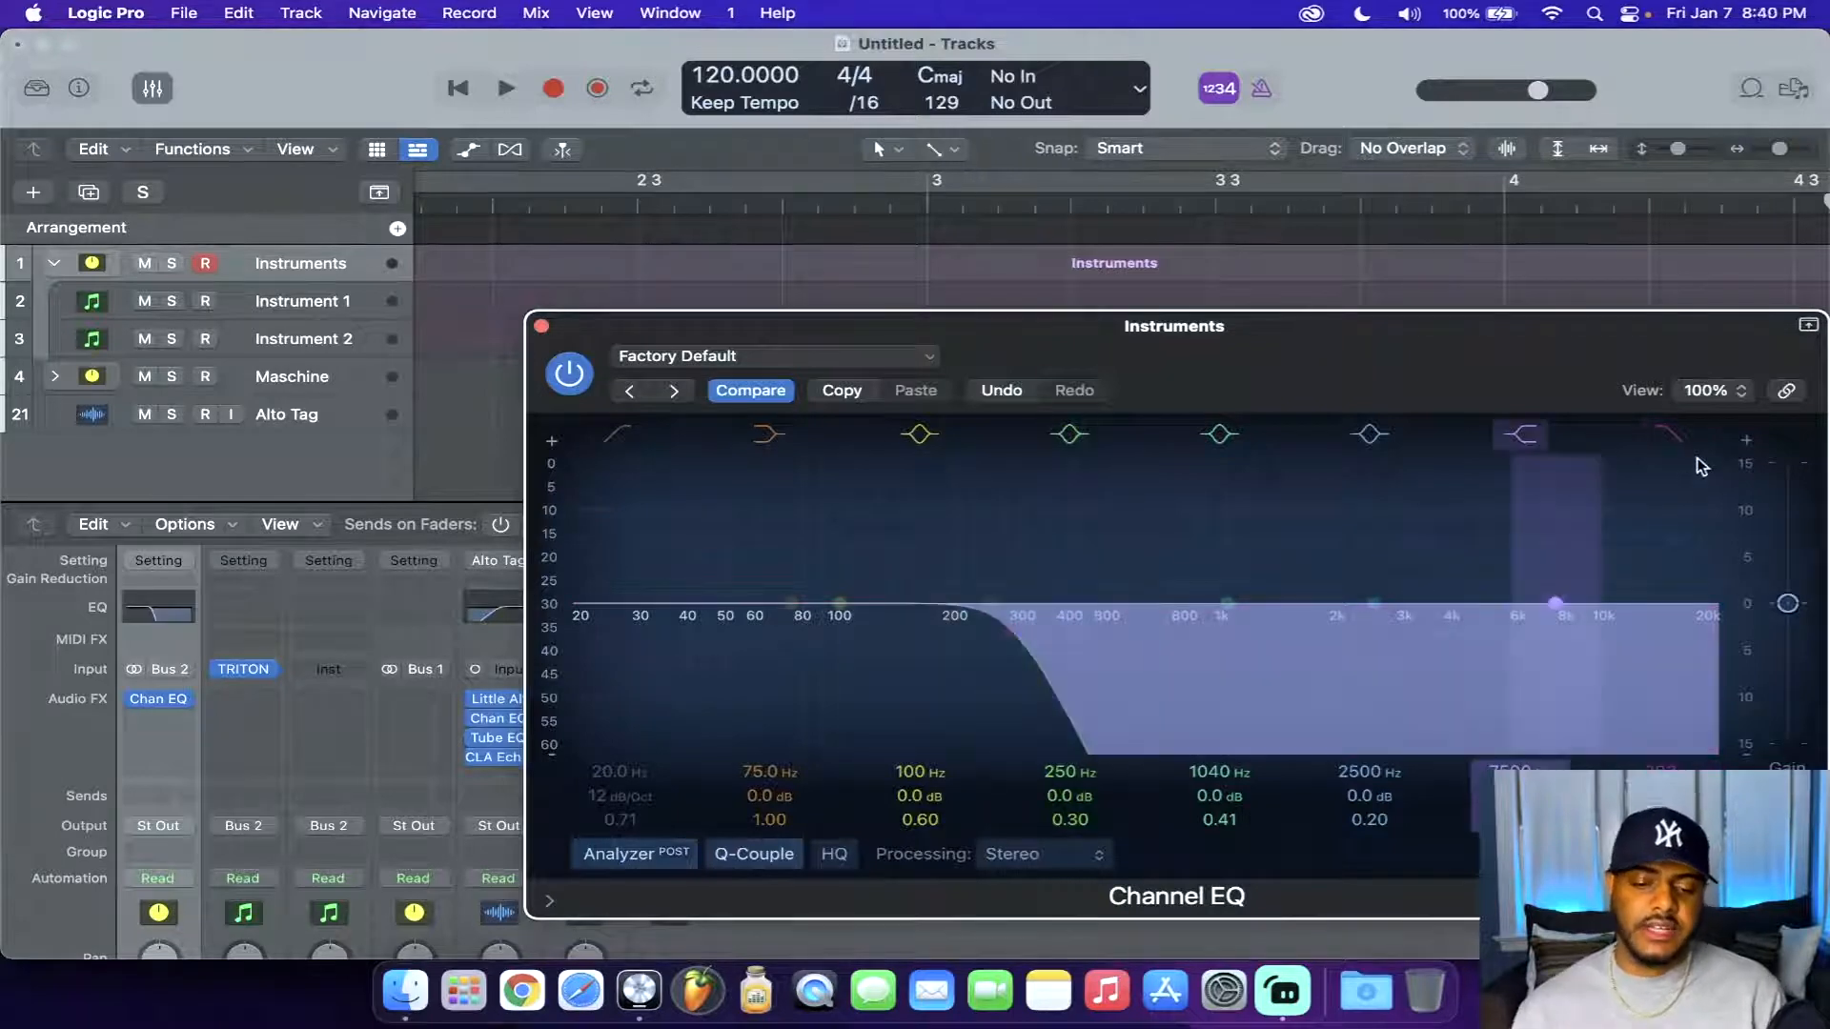
left_click(187, 698)
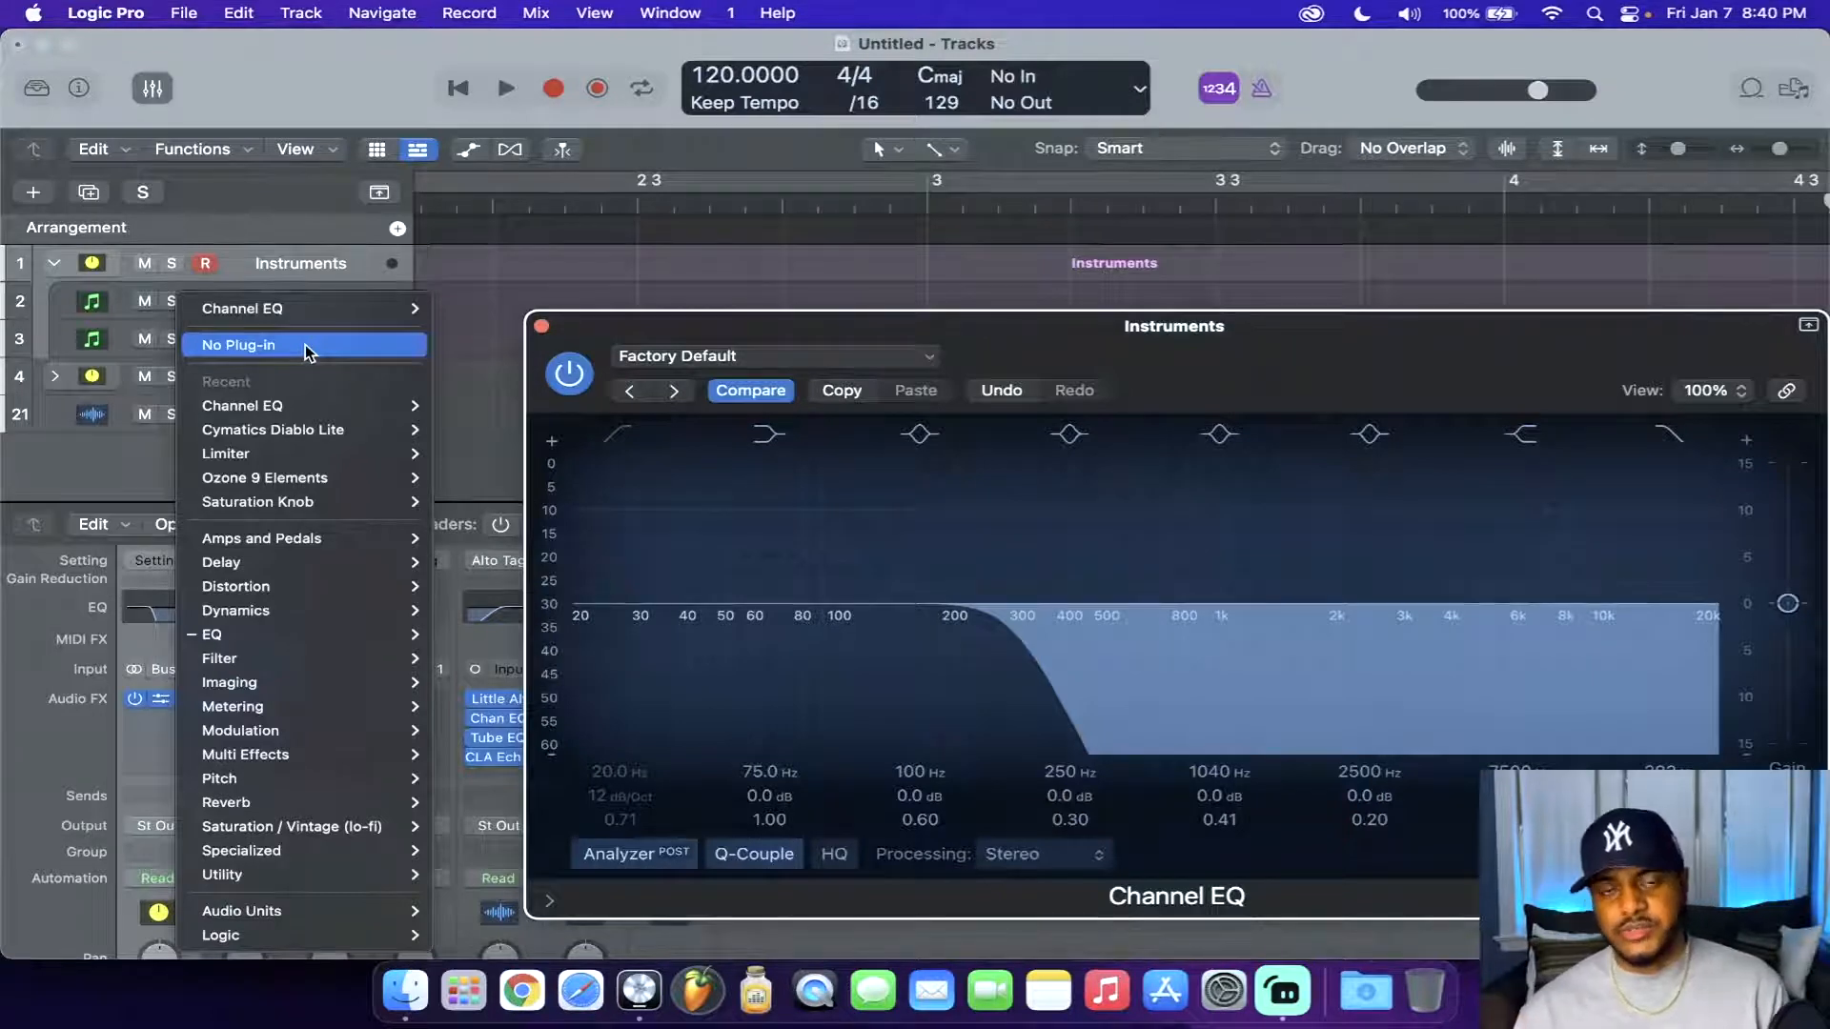
left_click(308, 346)
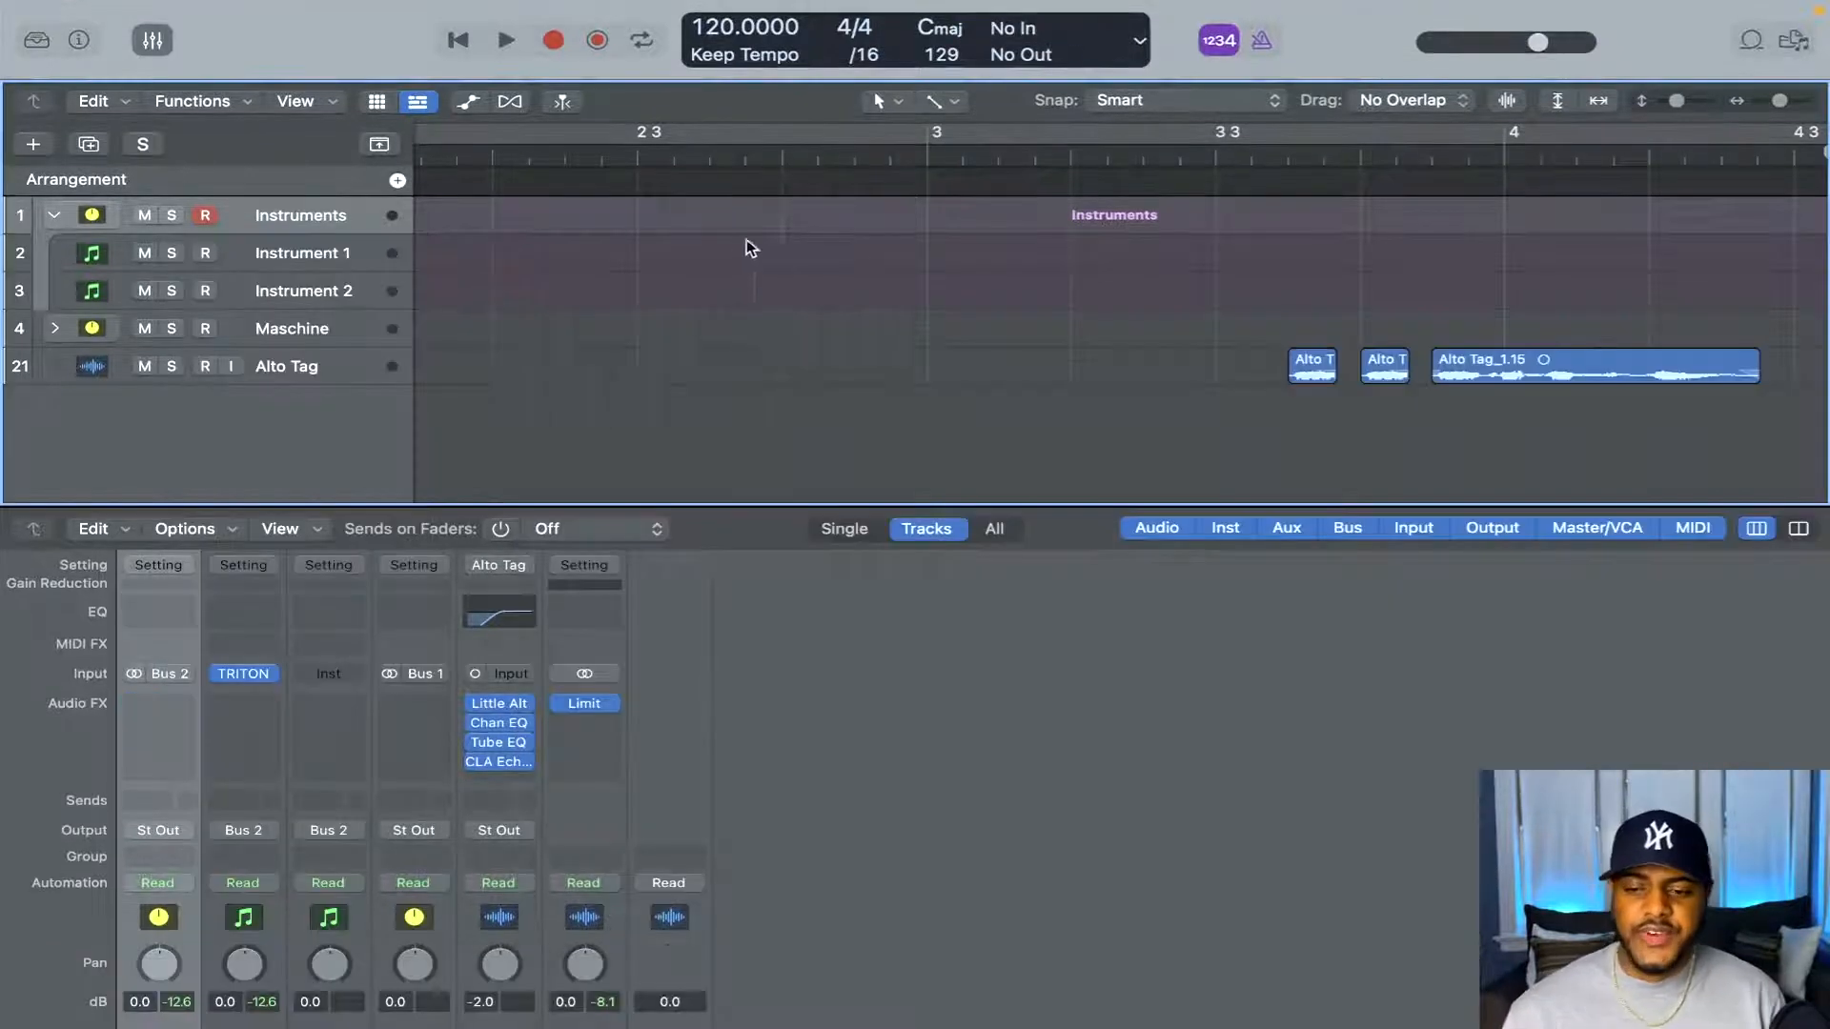
Flatten the Instruments stack into separate instrument tracks
left_click(335, 291)
left_click(334, 267)
right_click(334, 264)
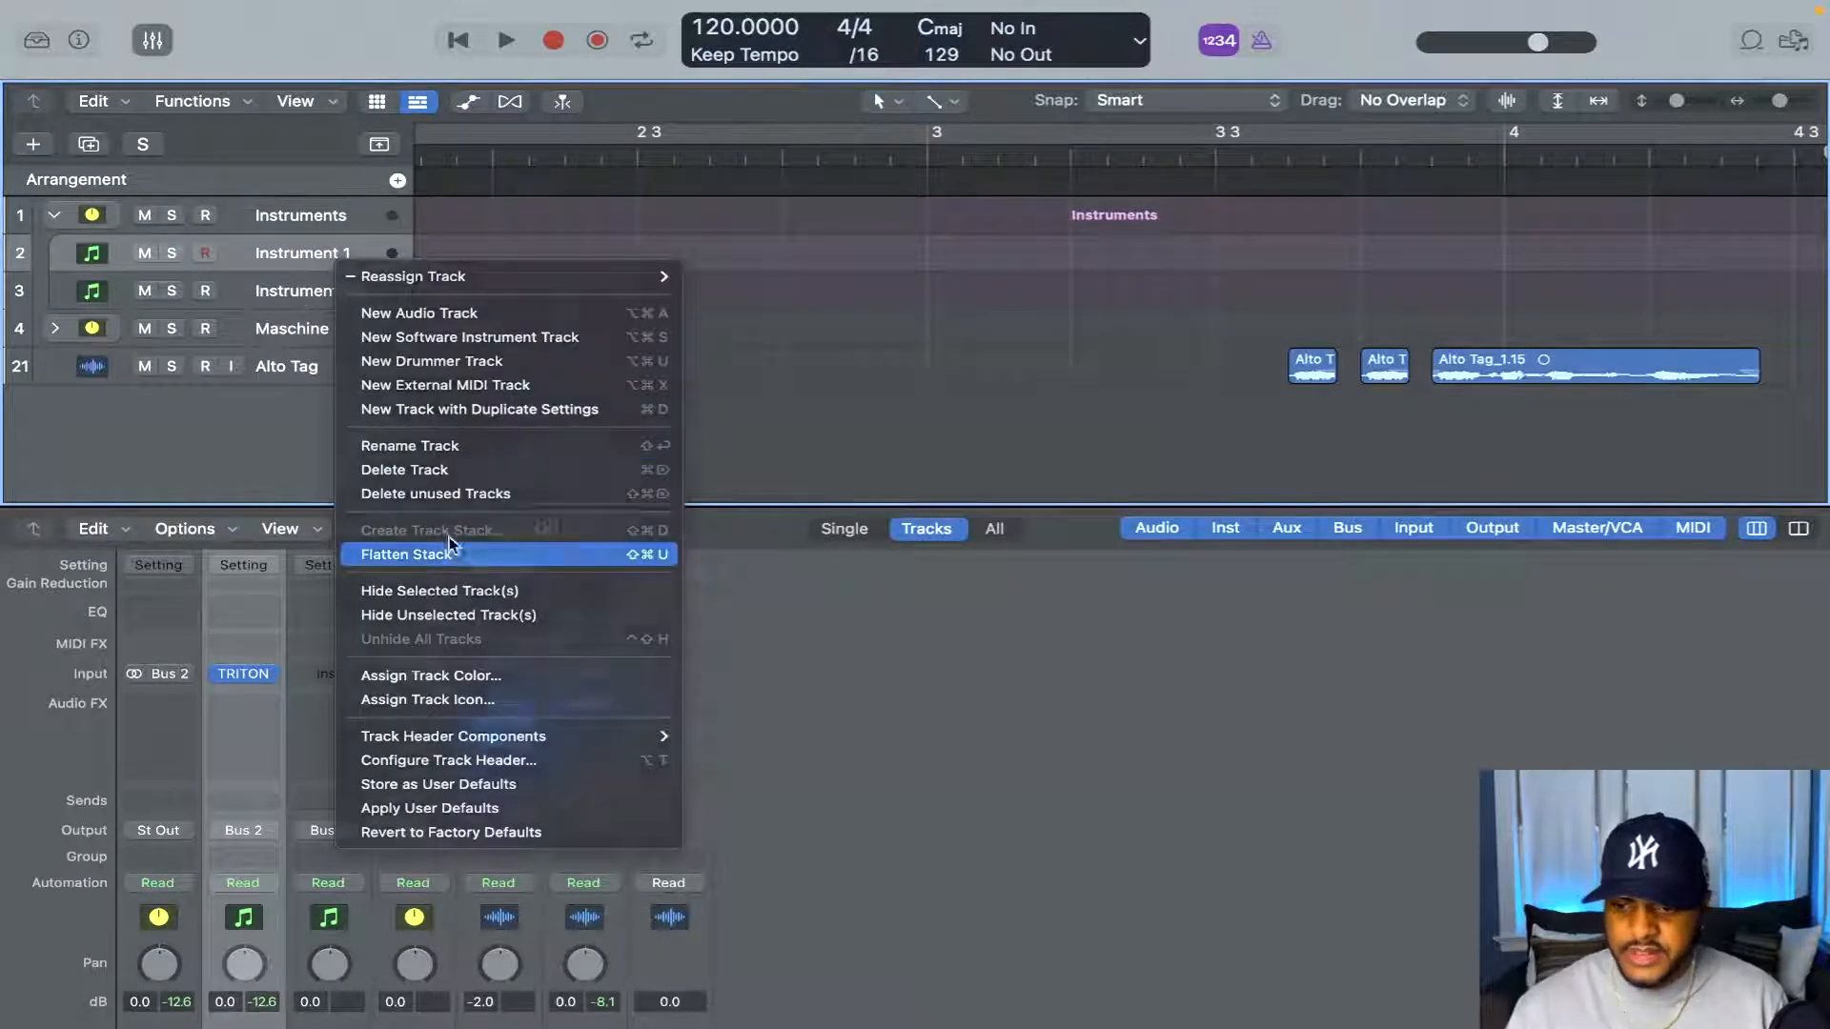
left_click(452, 551)
Start creating a track stack from the Instrument 1 and Instrument 2 tracks, choosing the Folder Stack type
left_click(324, 258)
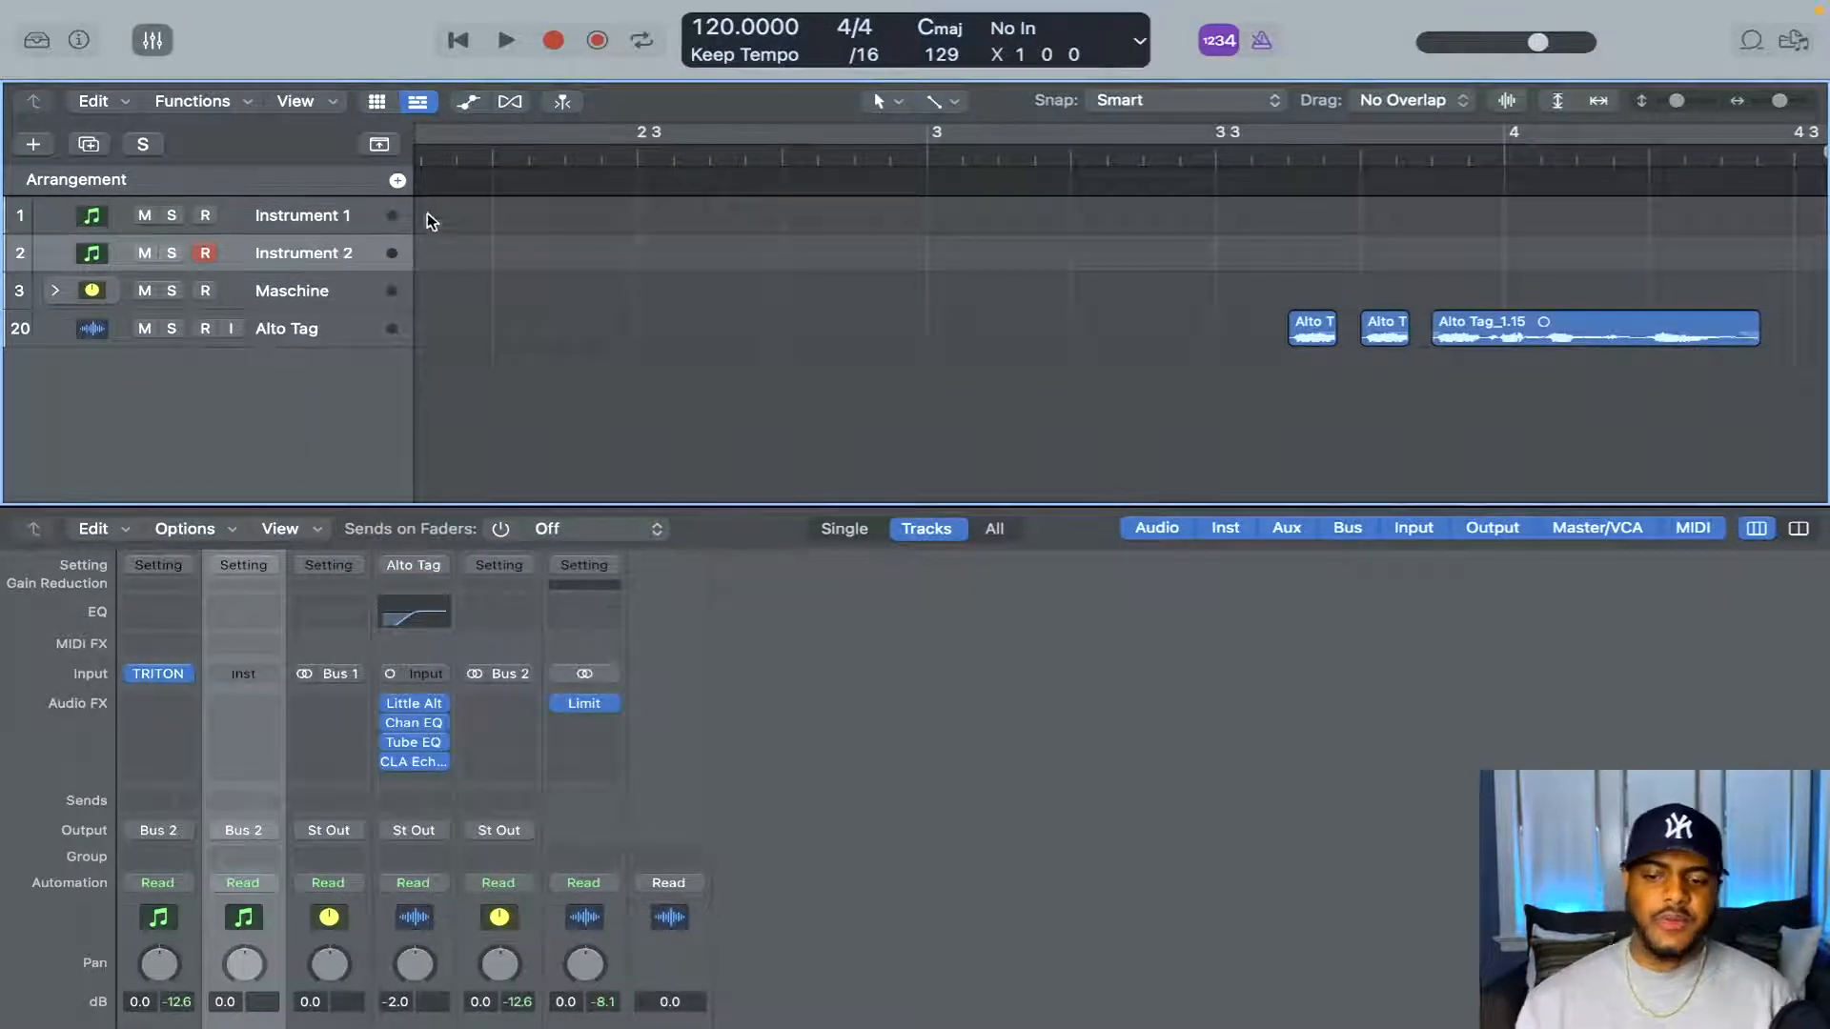
left_click(346, 220)
left_click(335, 250)
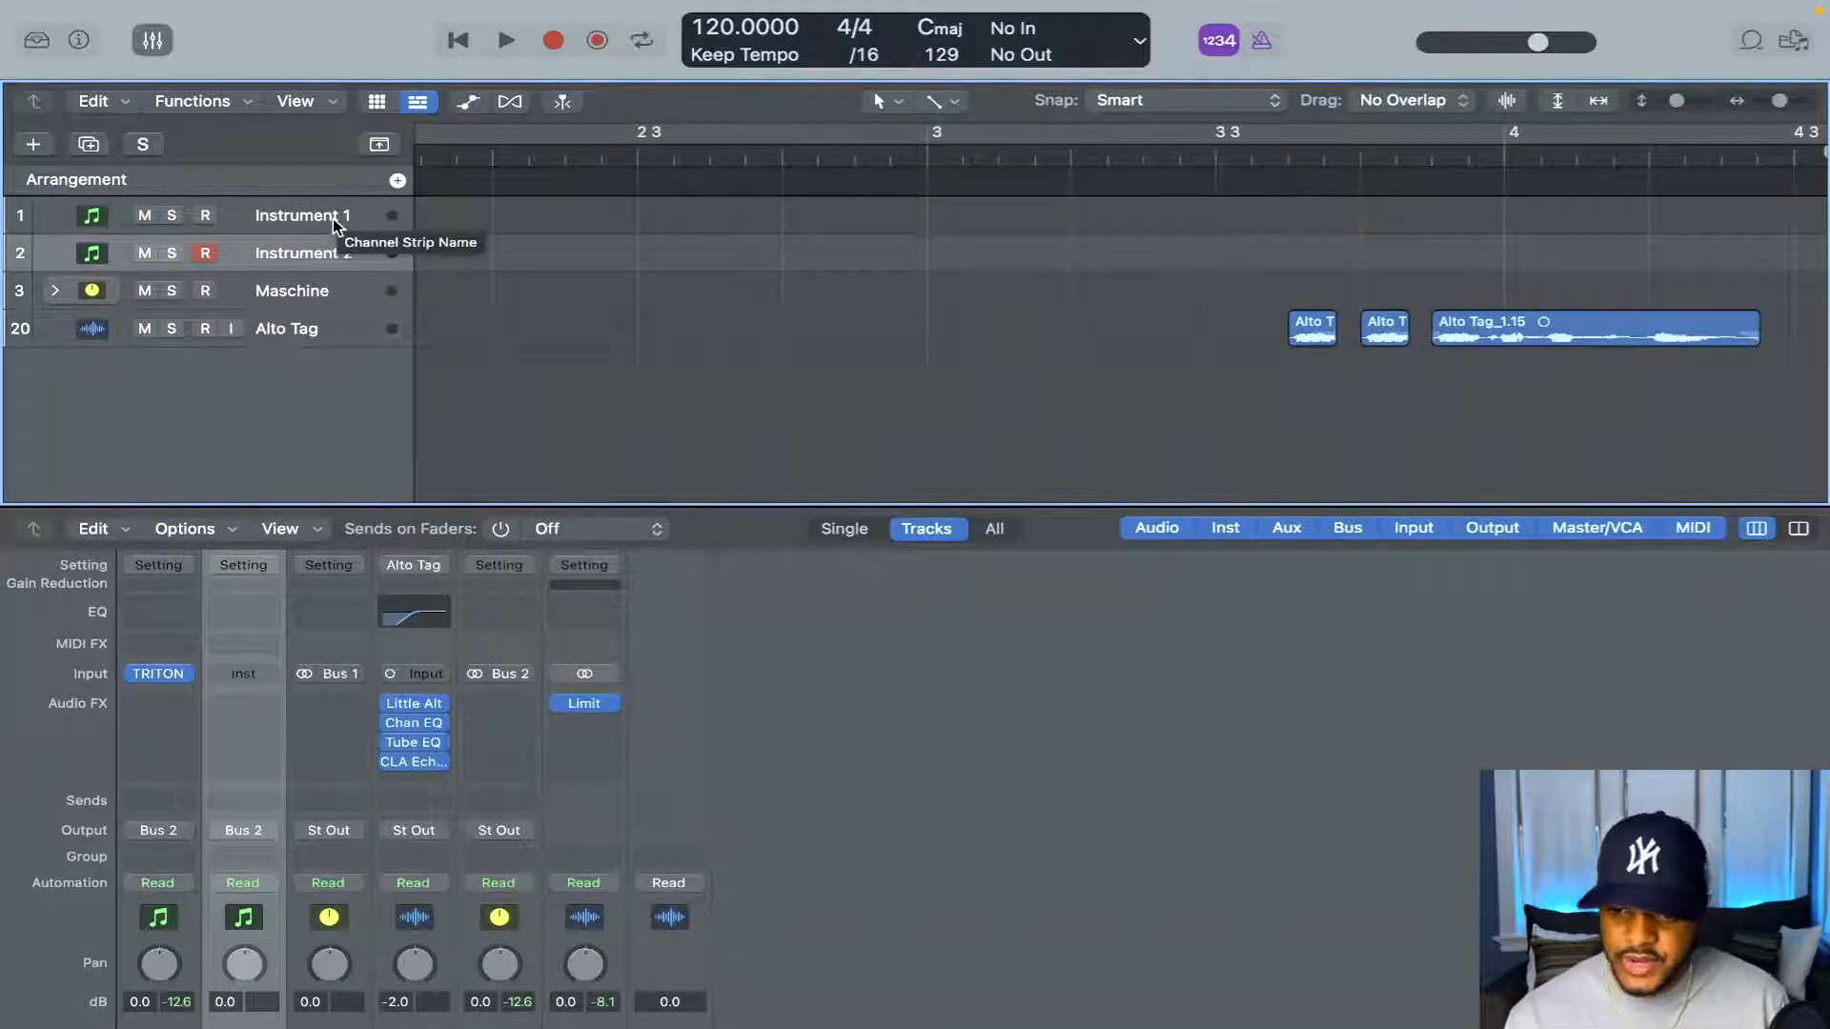
left_click(329, 215)
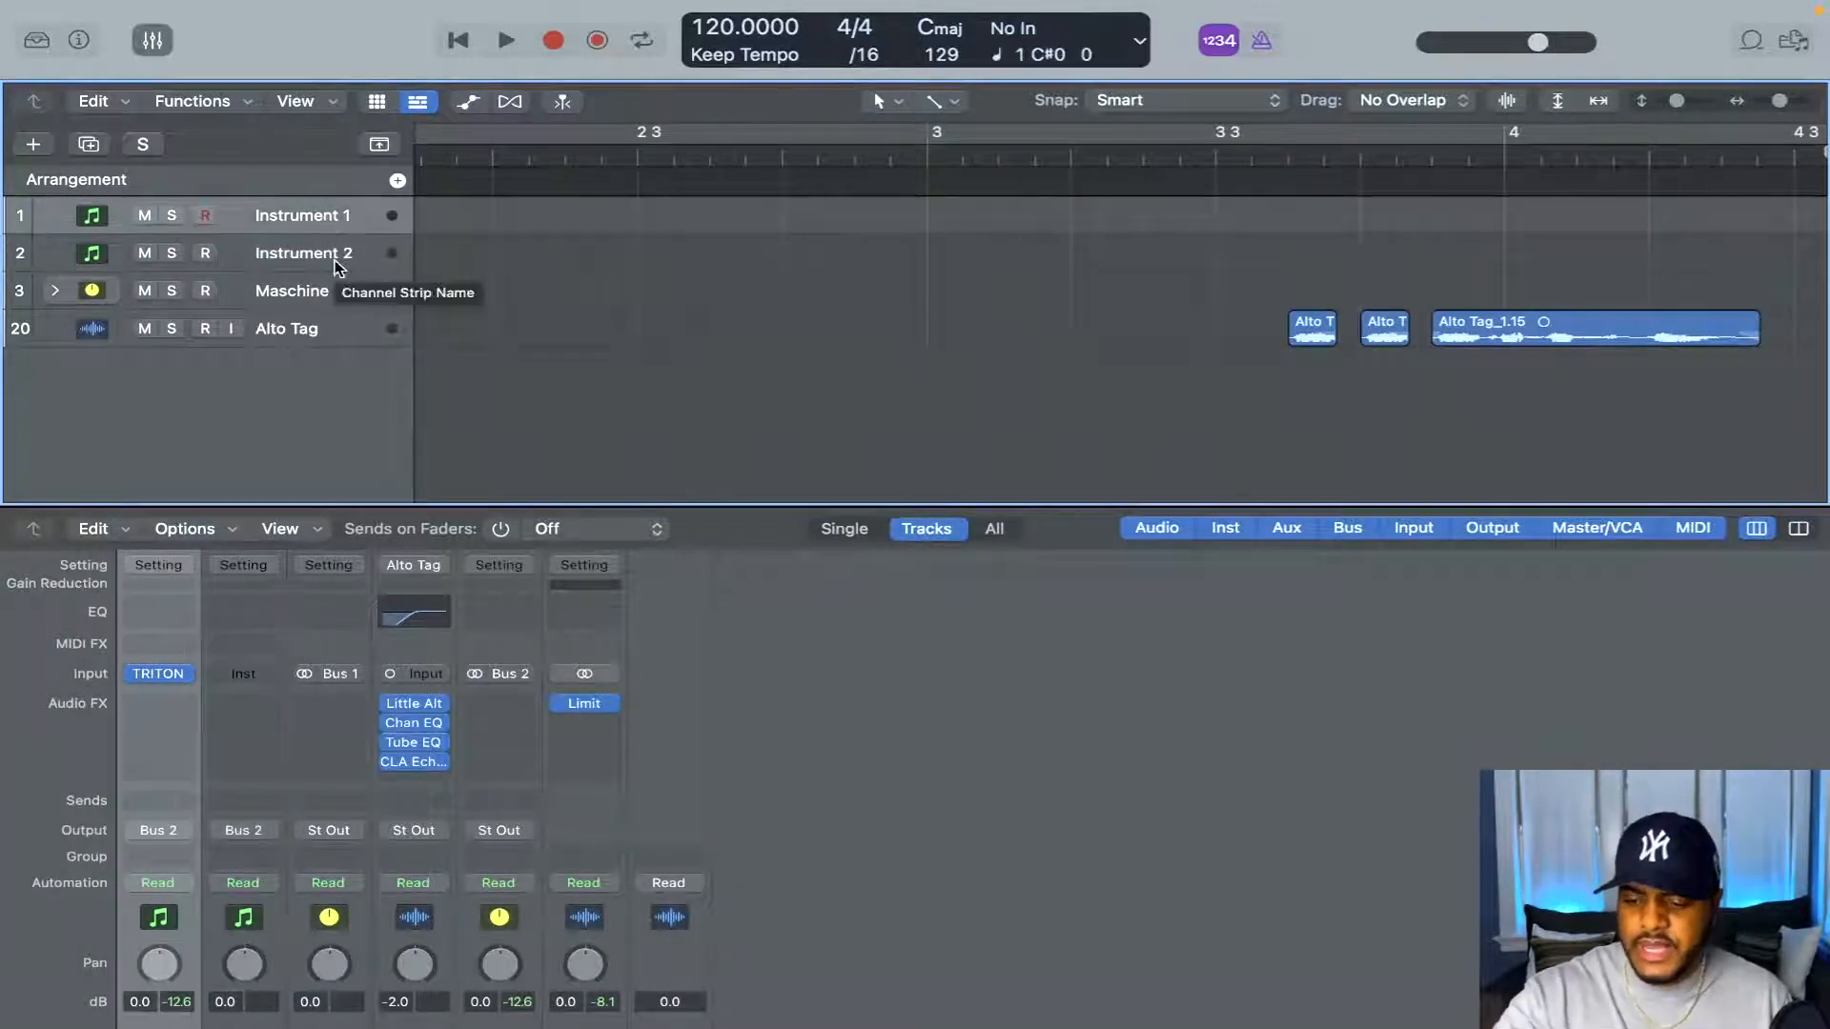
left_click(335, 253)
right_click(331, 250)
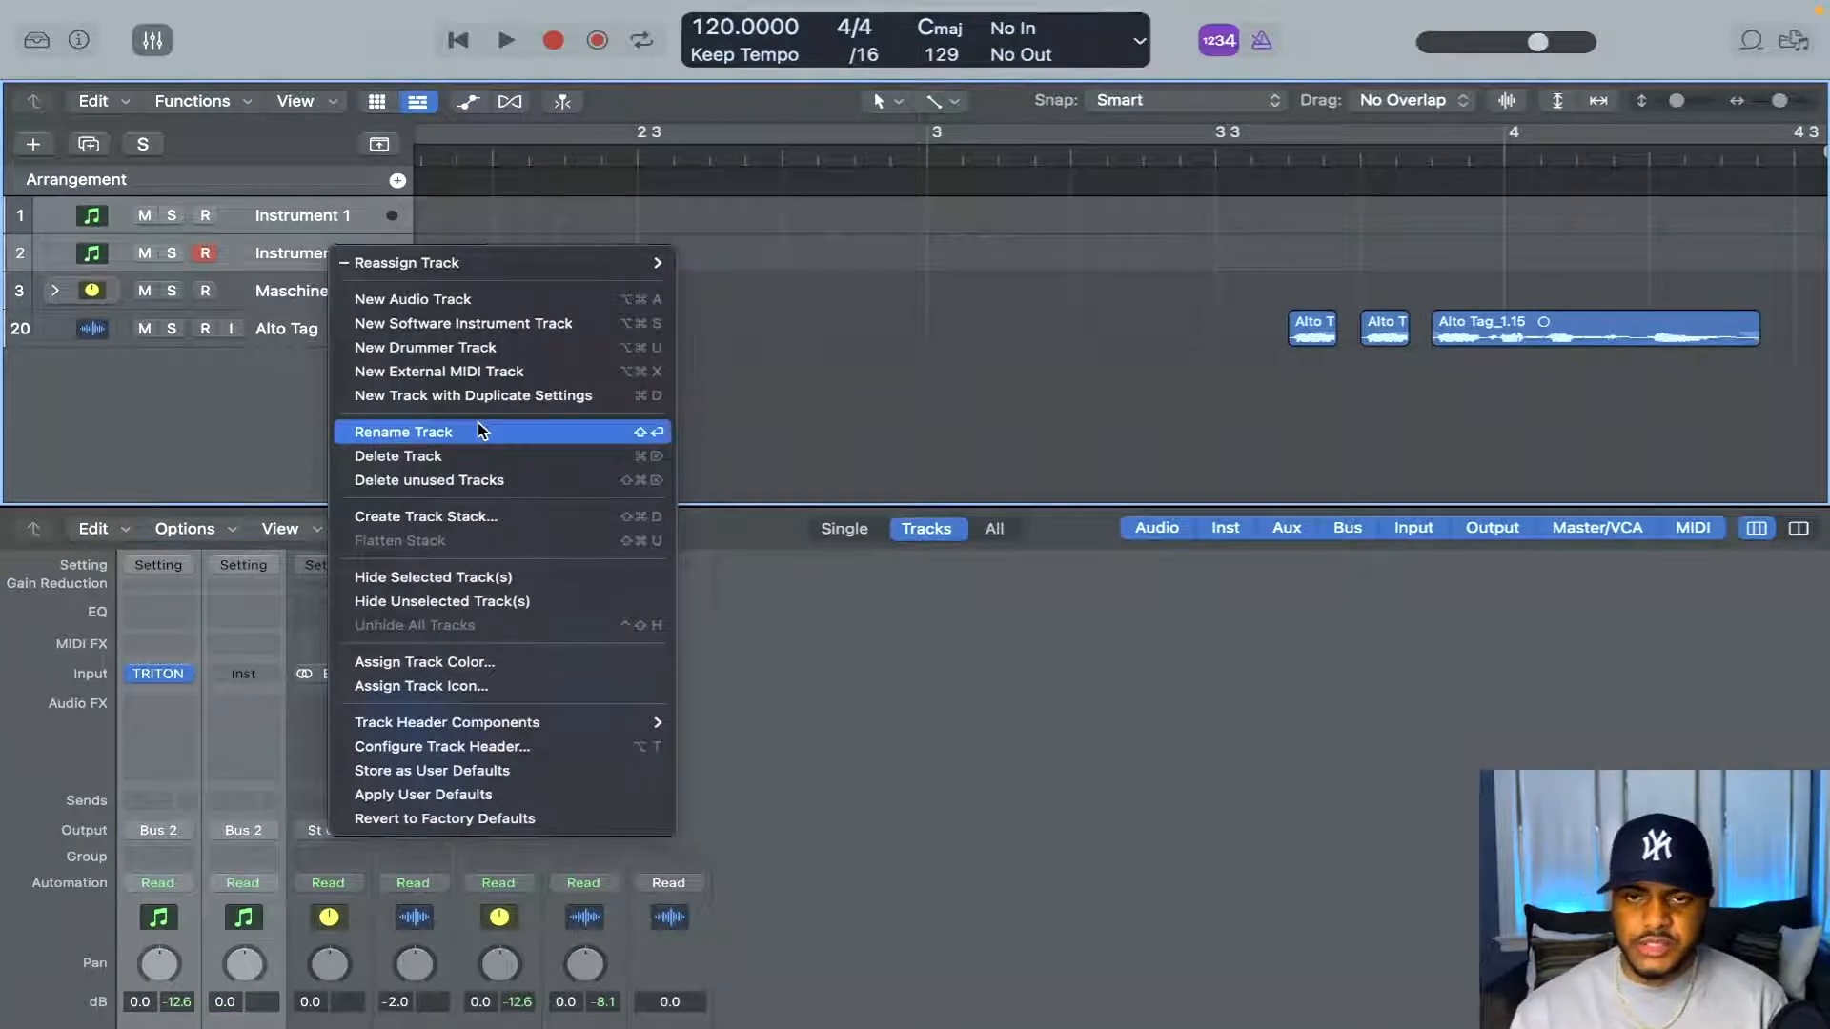
left_click(468, 522)
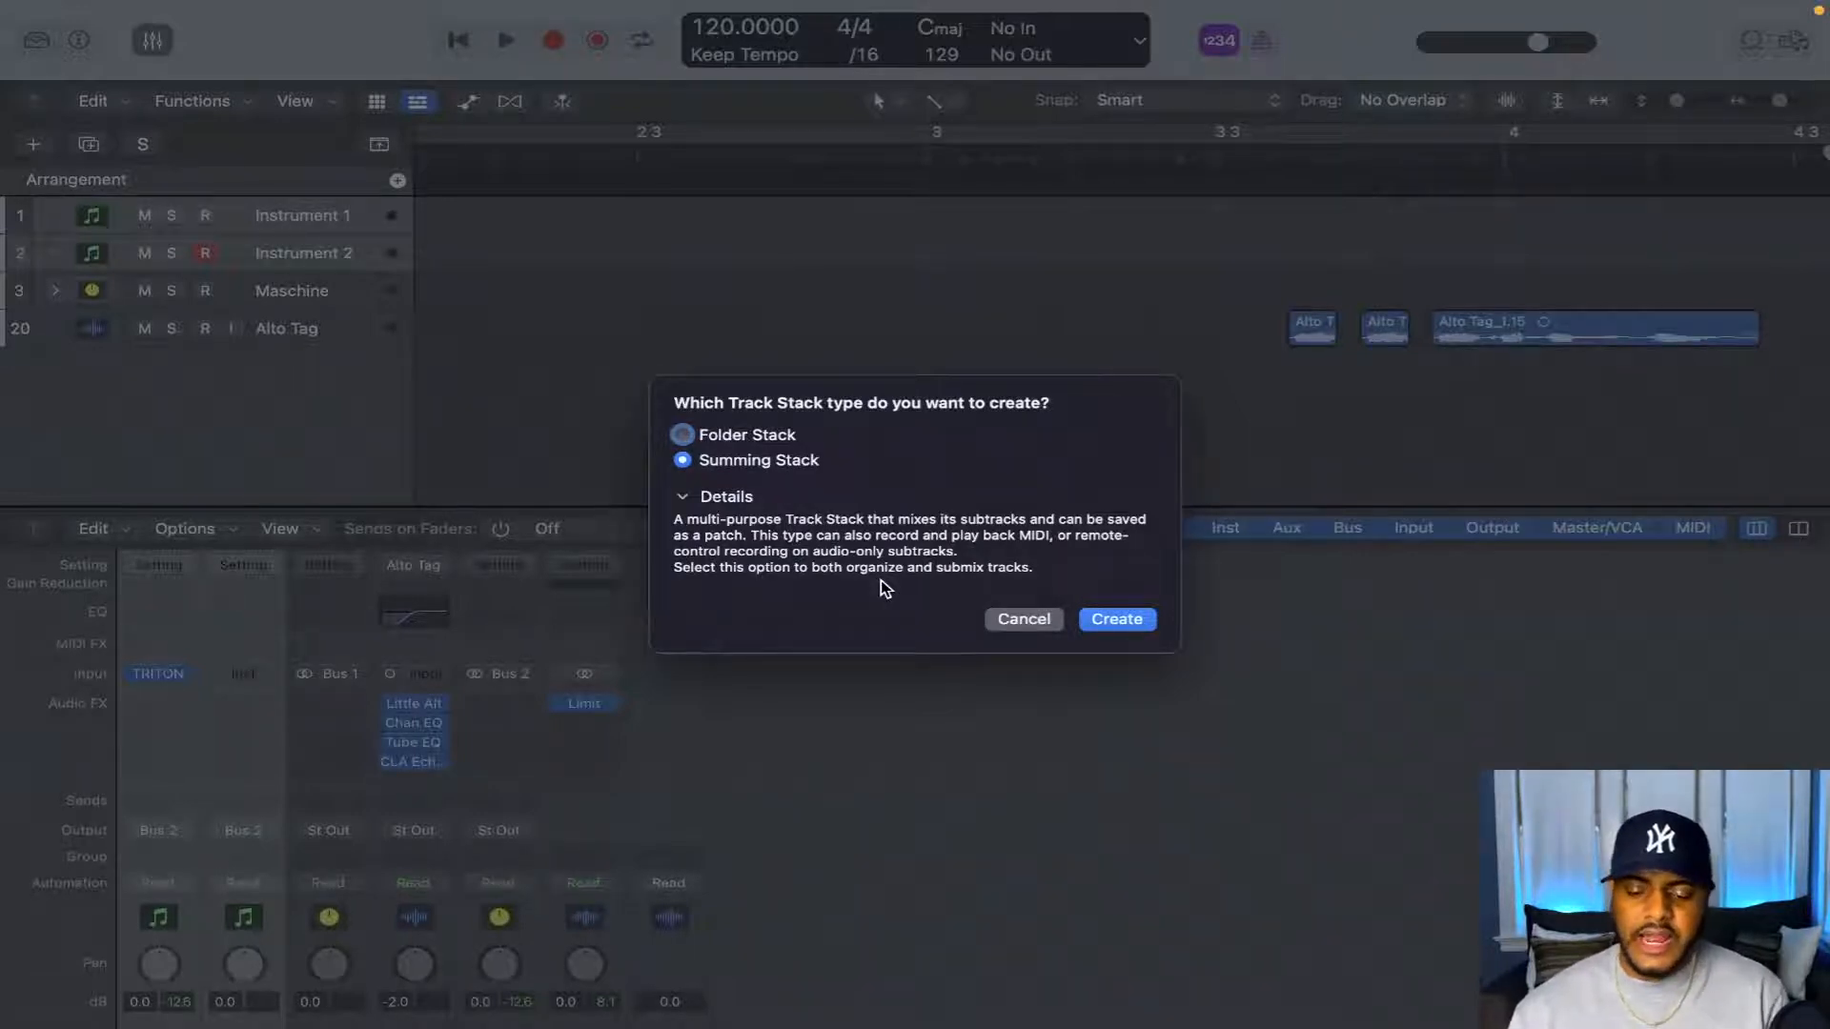
left_click(682, 436)
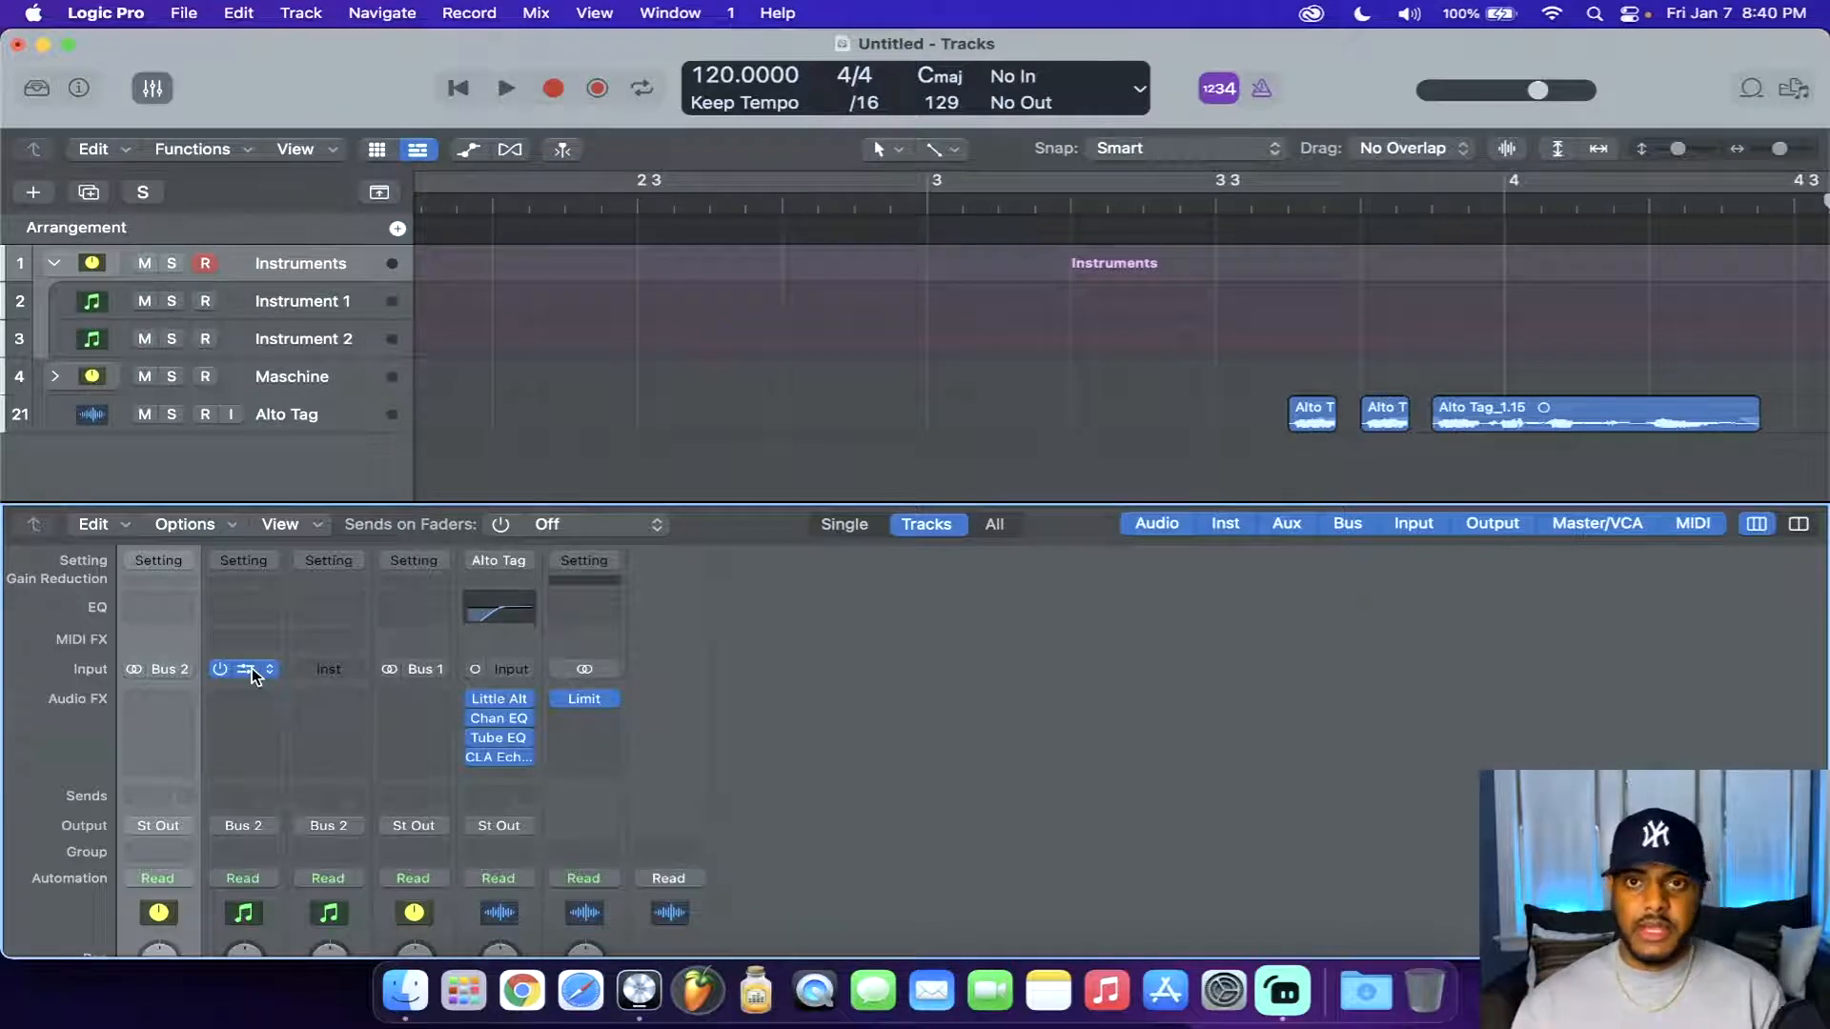
Open the TRITON instrument on Instrument 1, filter its program browser to favorites and load Stereo Grand 1+2
left_click(250, 670)
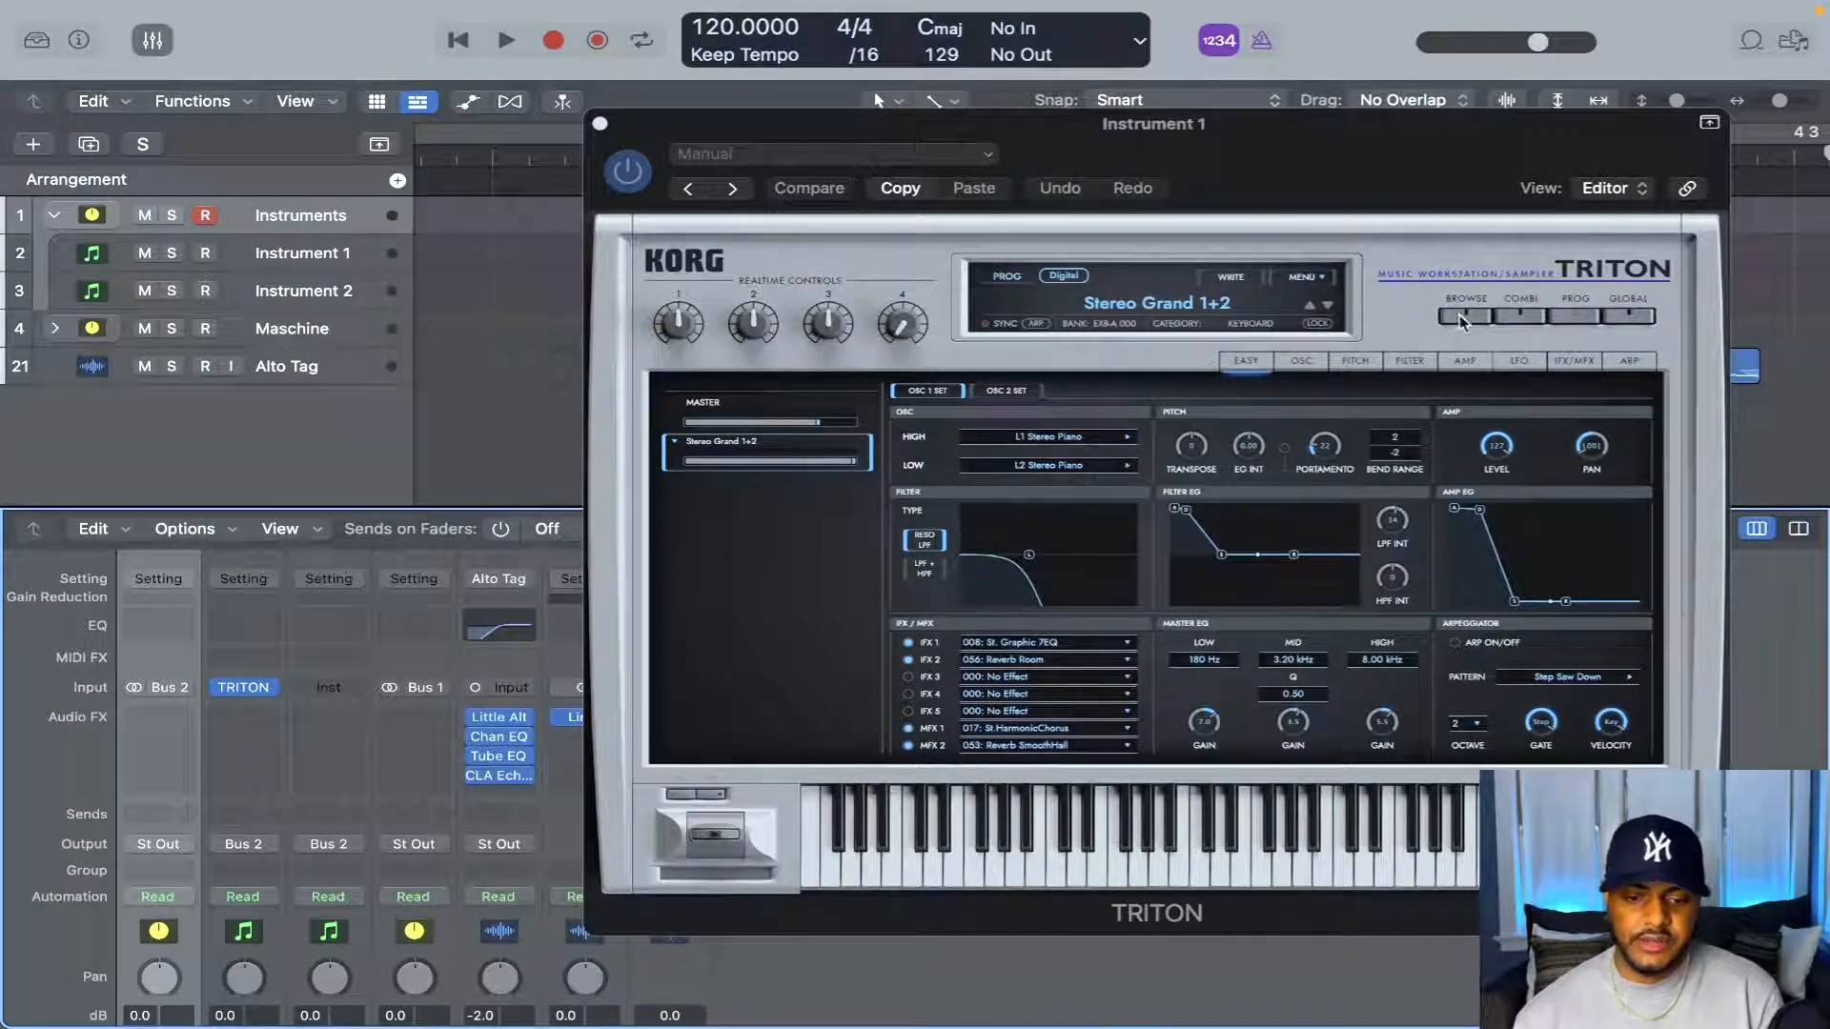
left_click(1485, 327)
left_click(1485, 327)
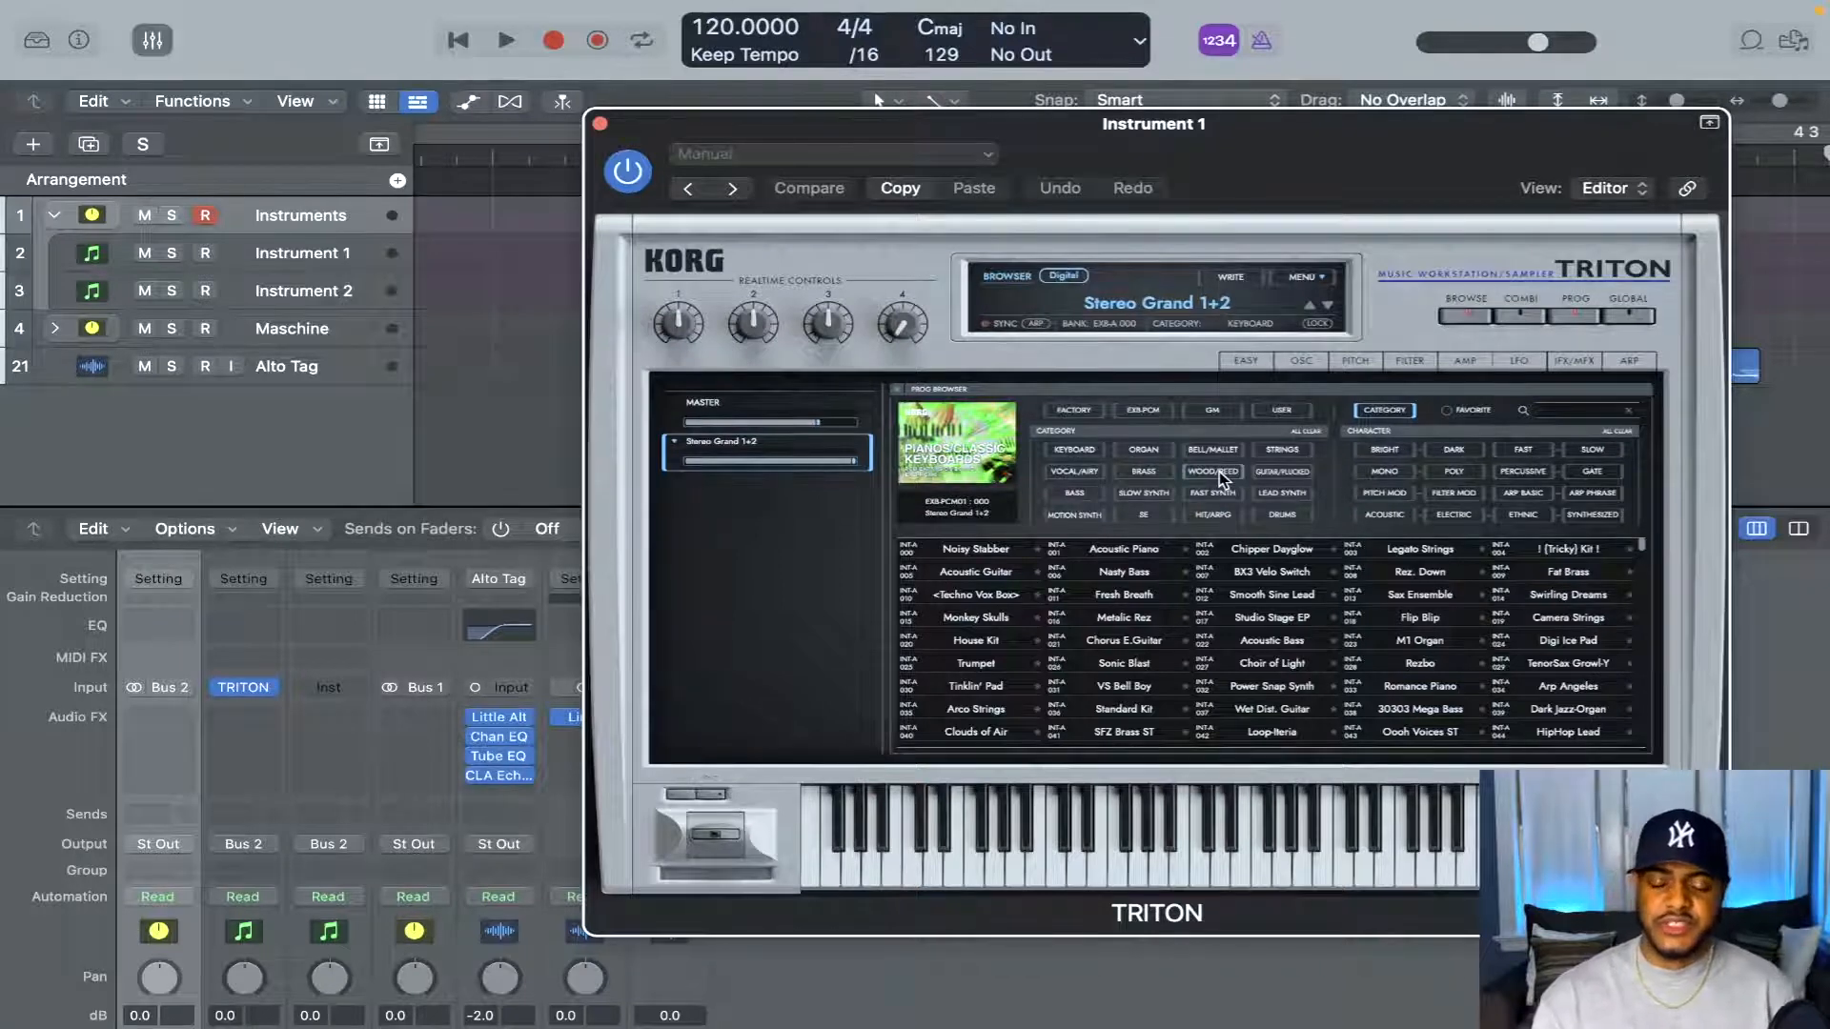
left_click(1447, 414)
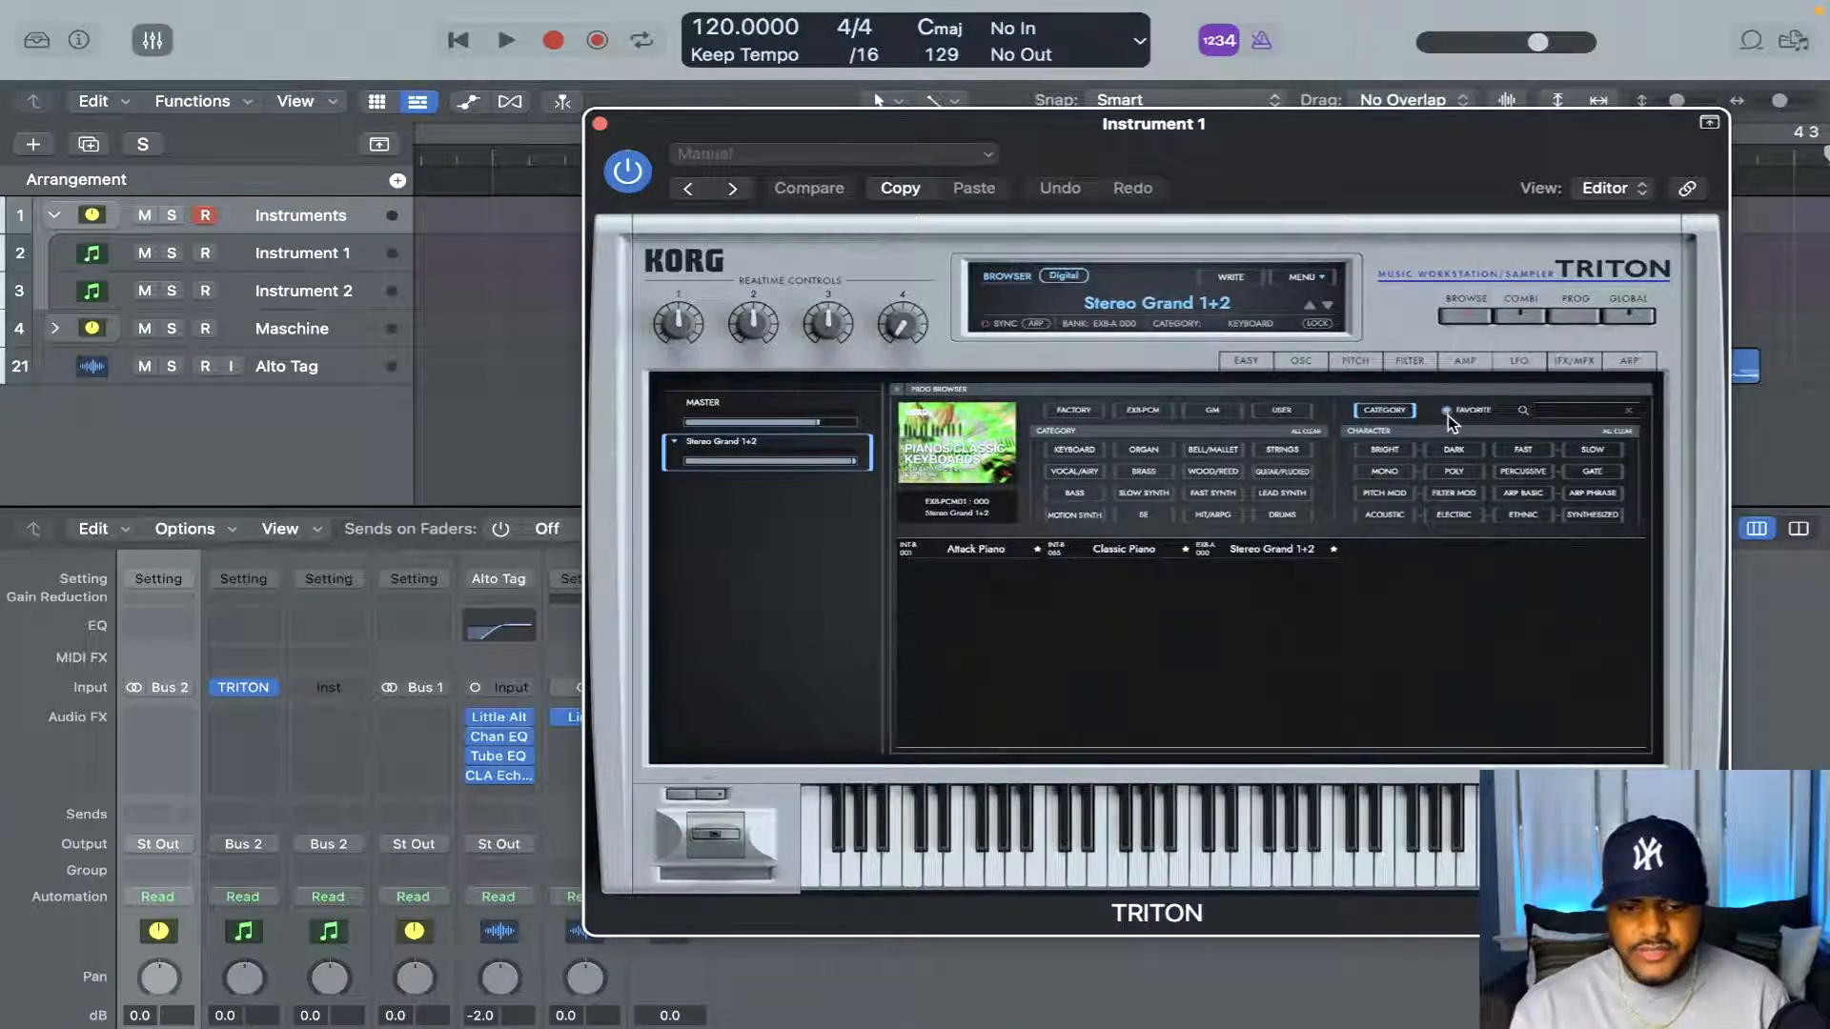
left_click(1280, 559)
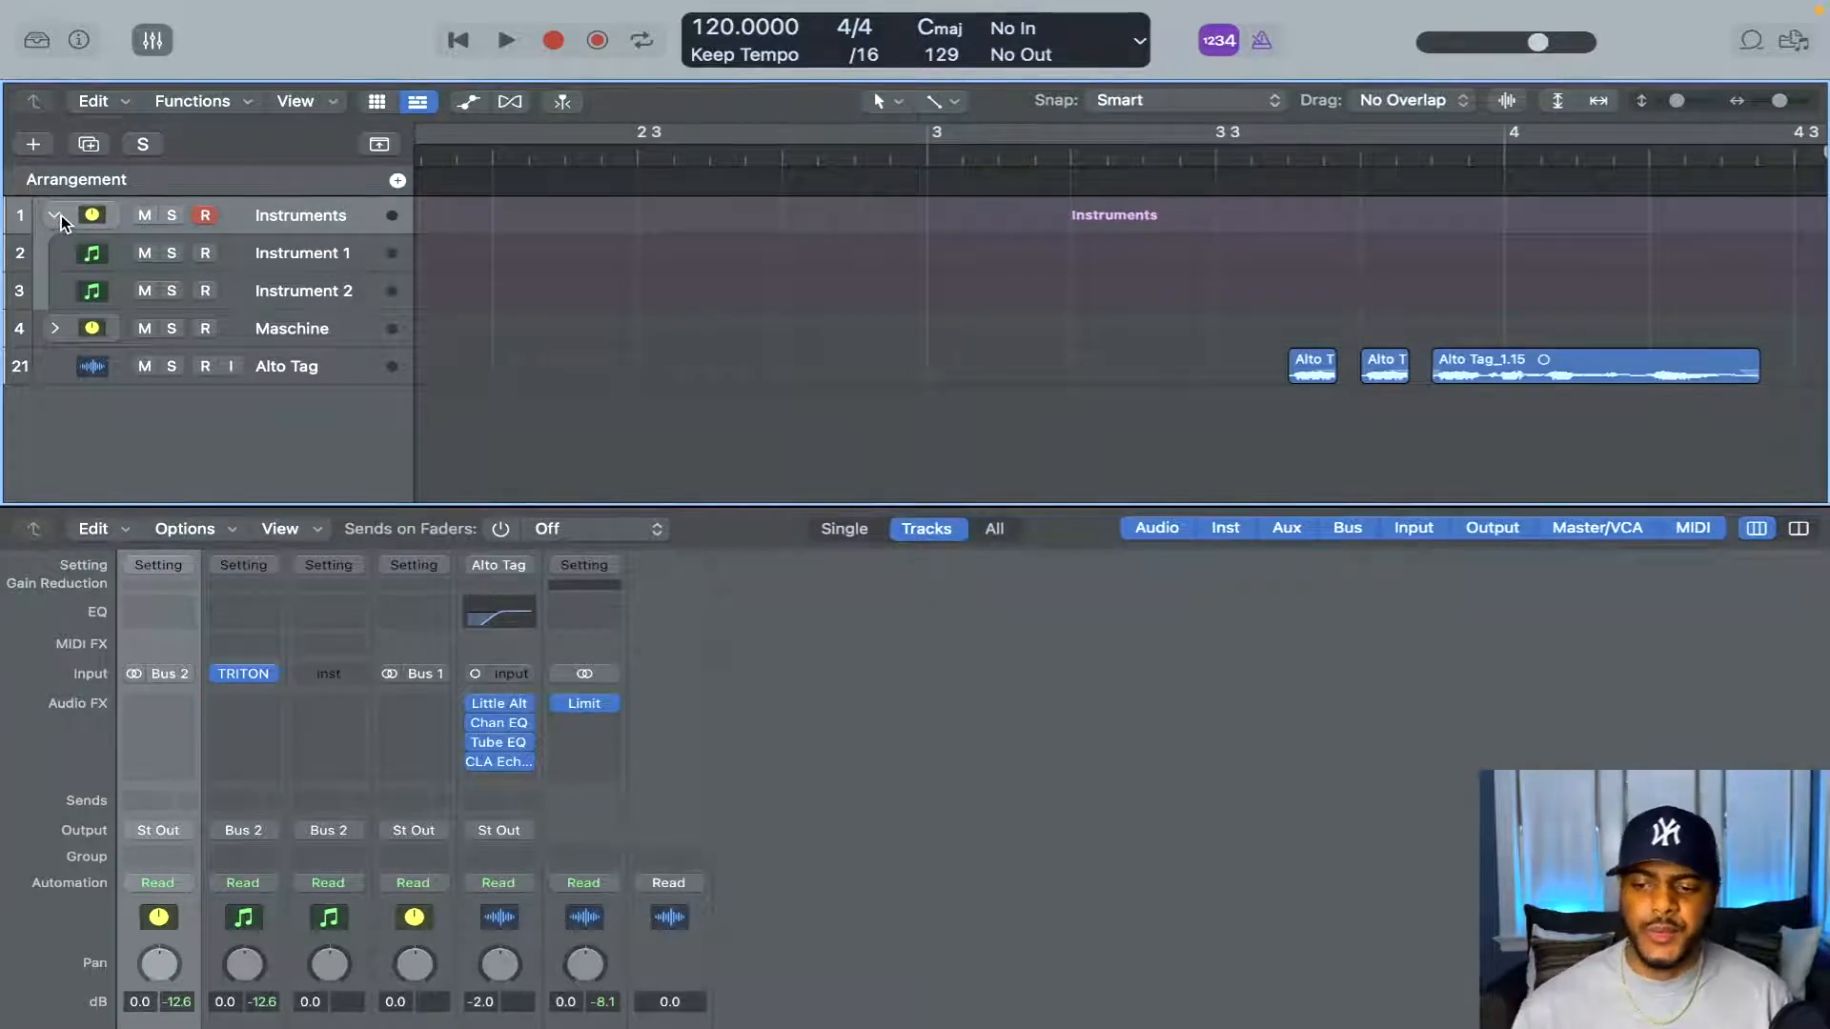
Expand the Maschine stack in place of the Instruments stack and load the user library project Template in Maschine 2
left_click(57, 216)
left_click(54, 253)
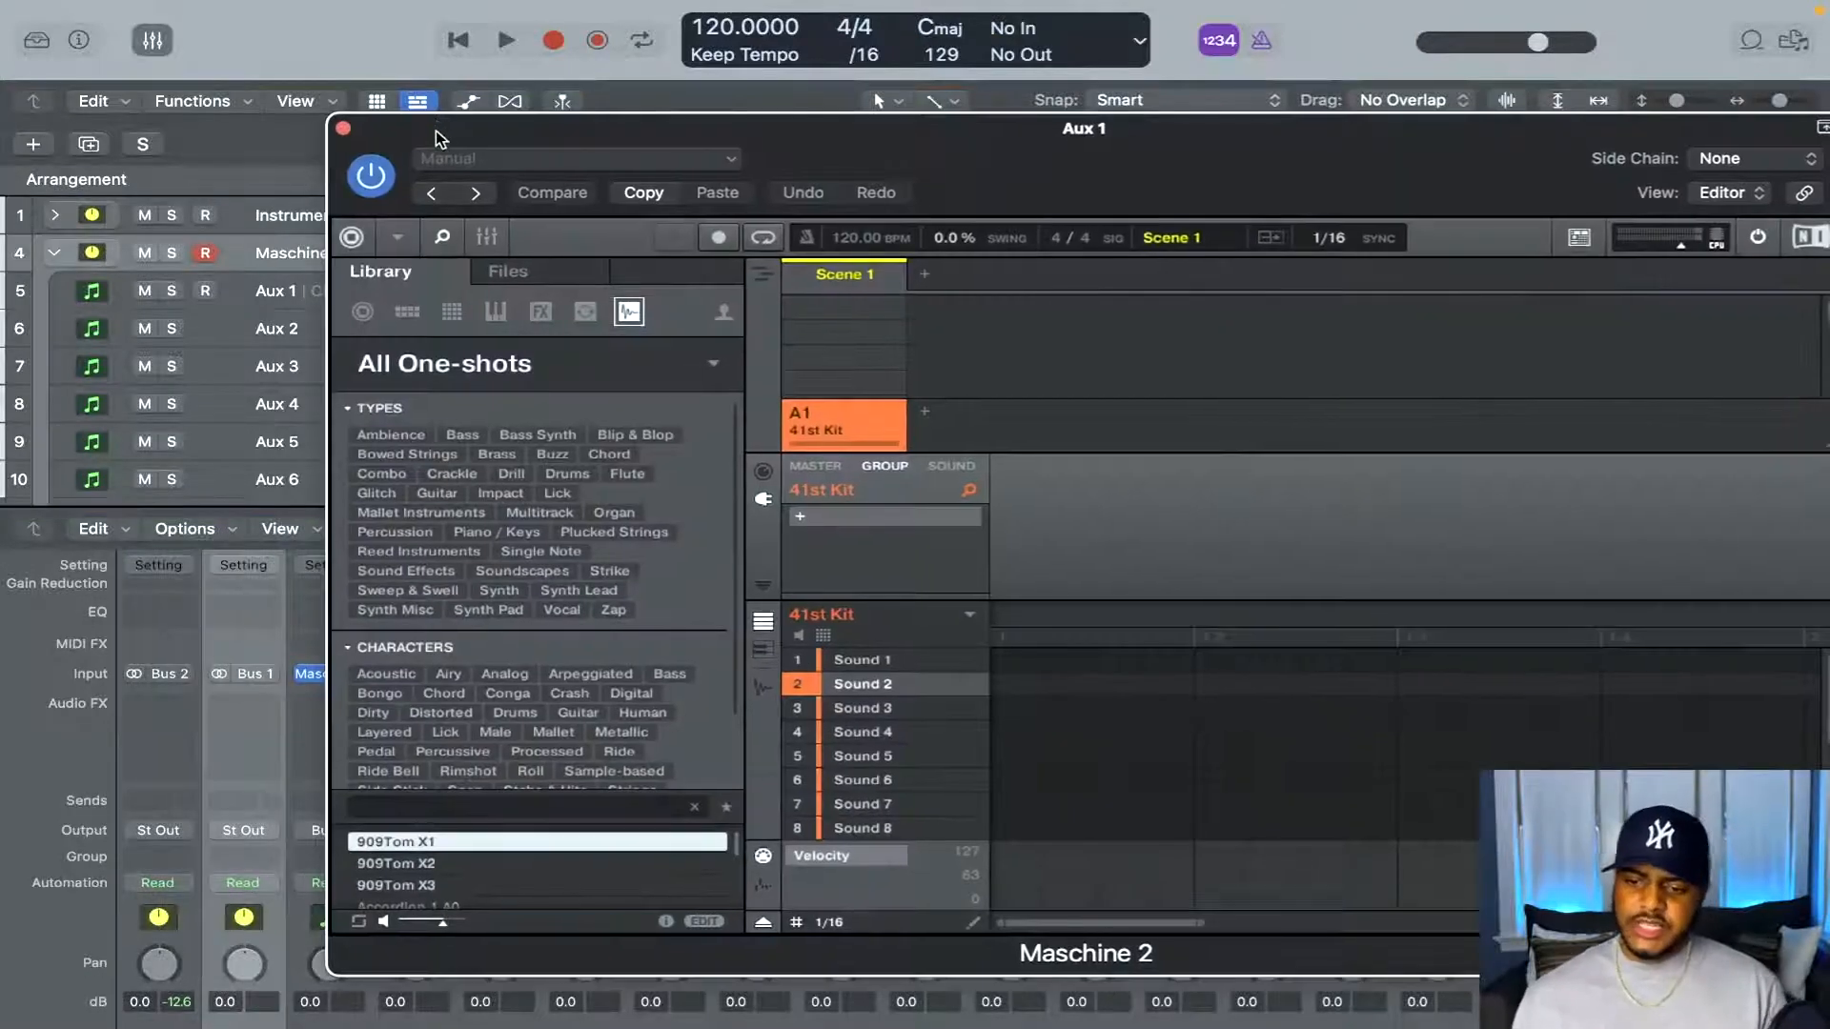
left_click(374, 320)
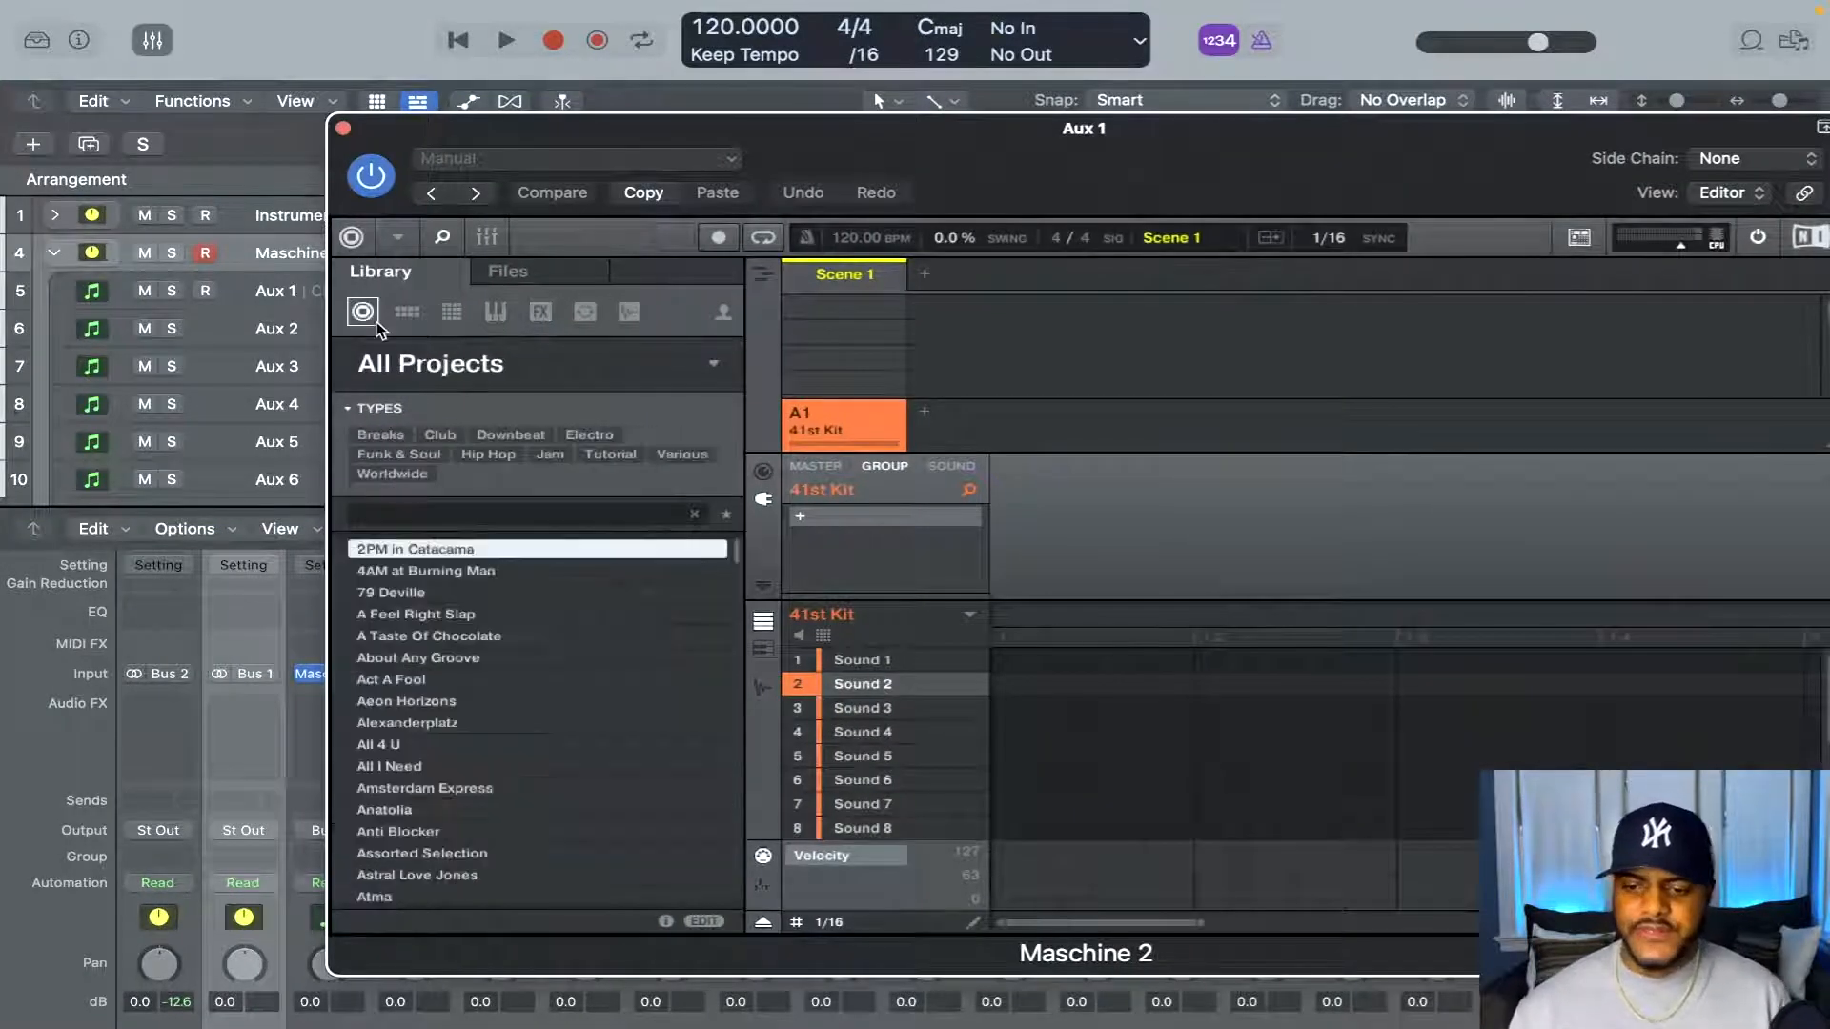
left_click(727, 312)
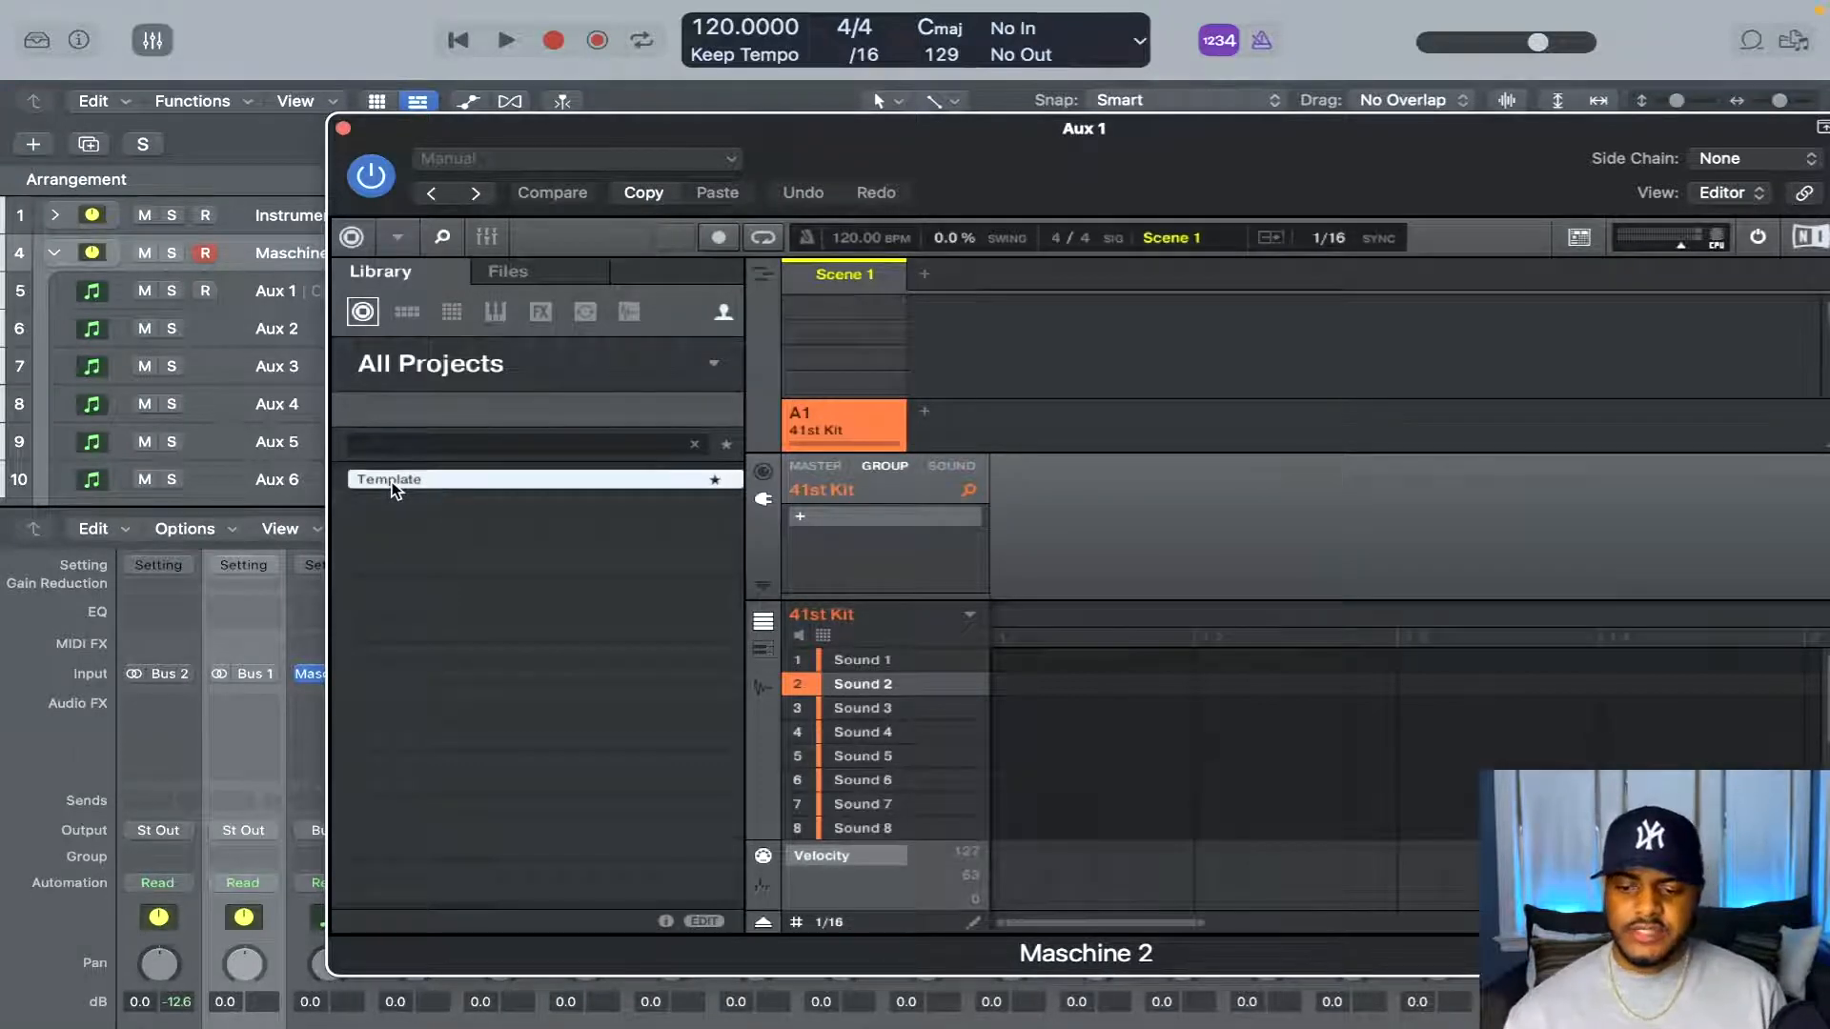
double_click(392, 482)
Display the sound-level audio output settings for Sound 16 in Maschine
left_click(951, 466)
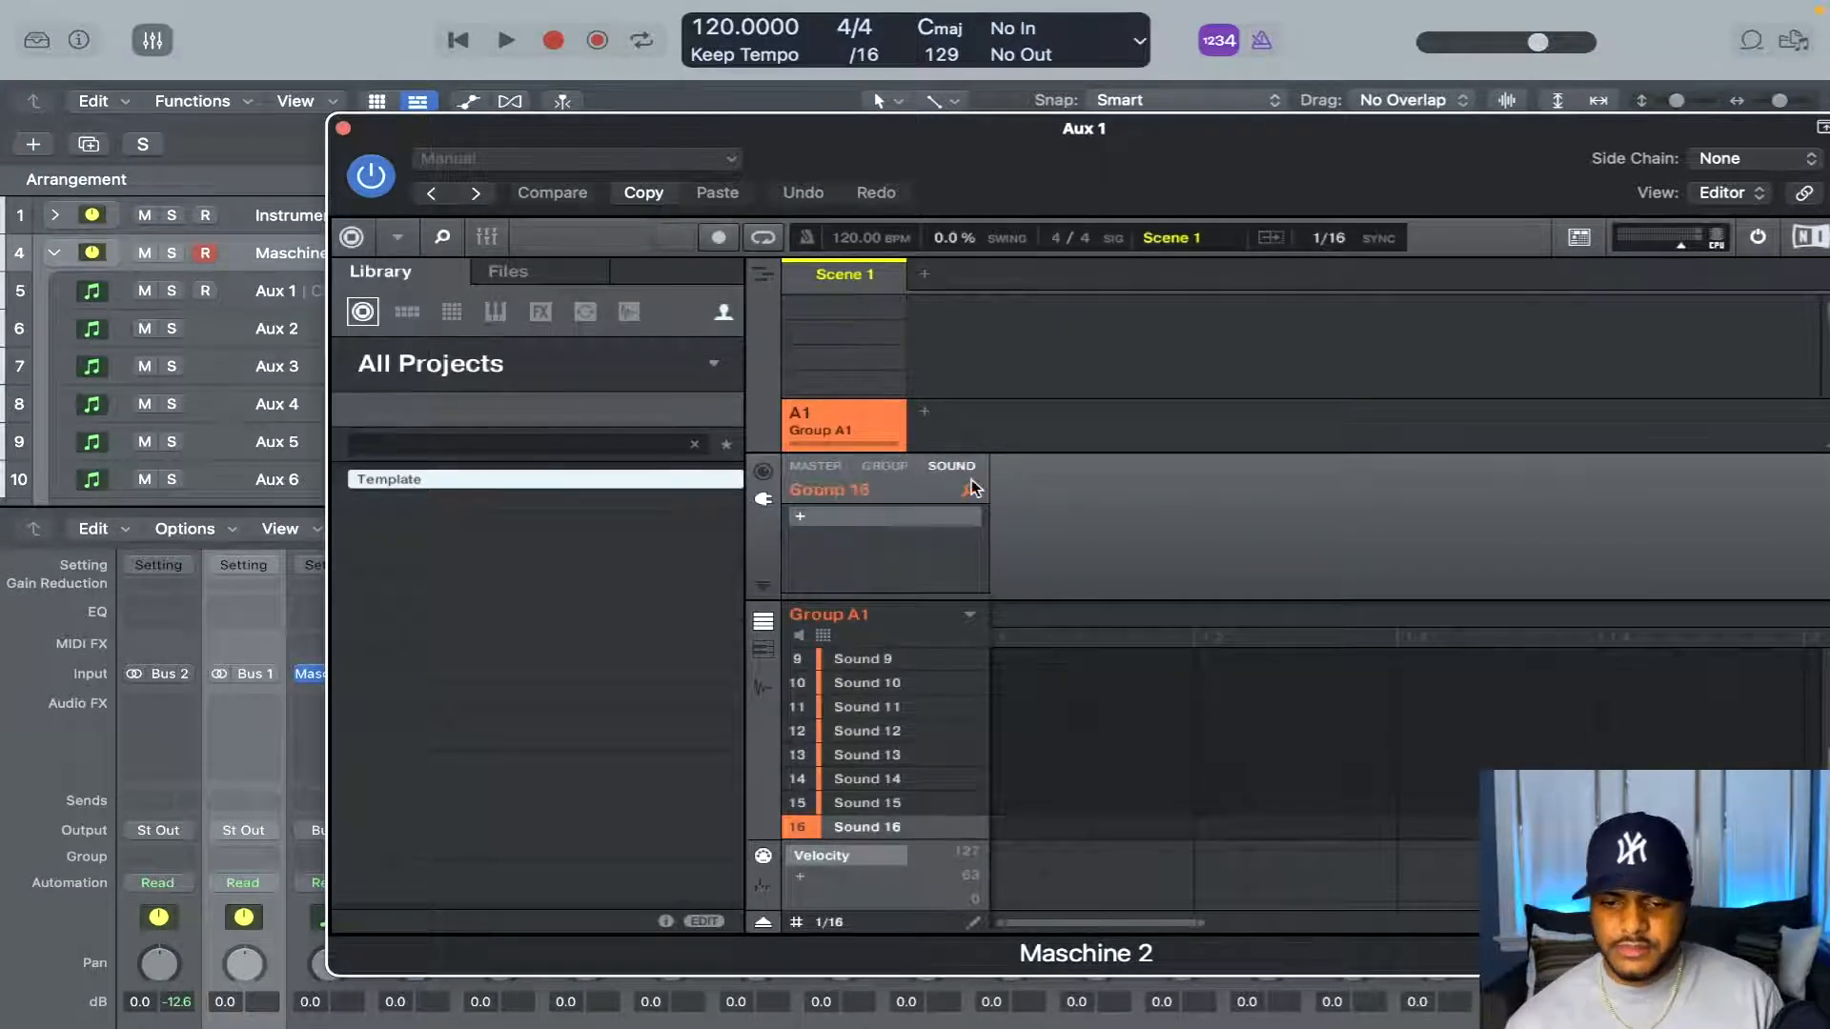
left_click(763, 472)
left_click(946, 530)
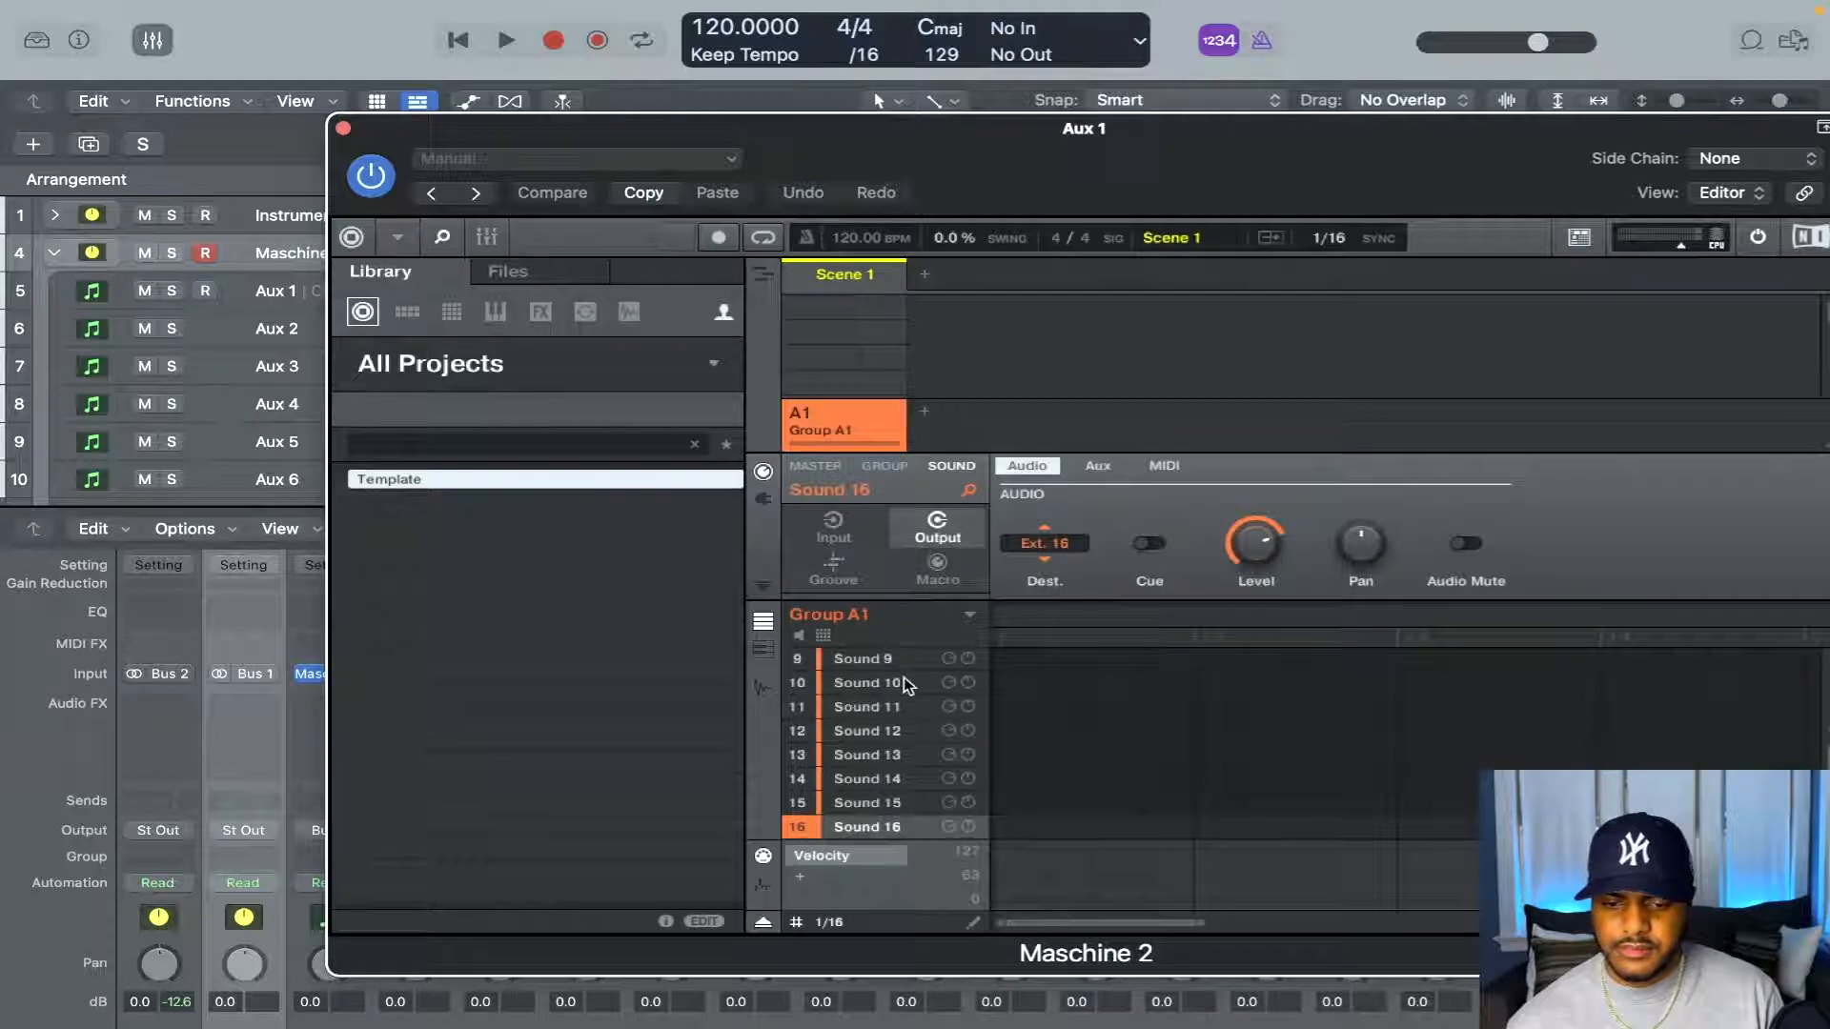
Step through the sounds of Group A1 and examine the external output destination assigned to each
scroll(900, 677, "up", 4)
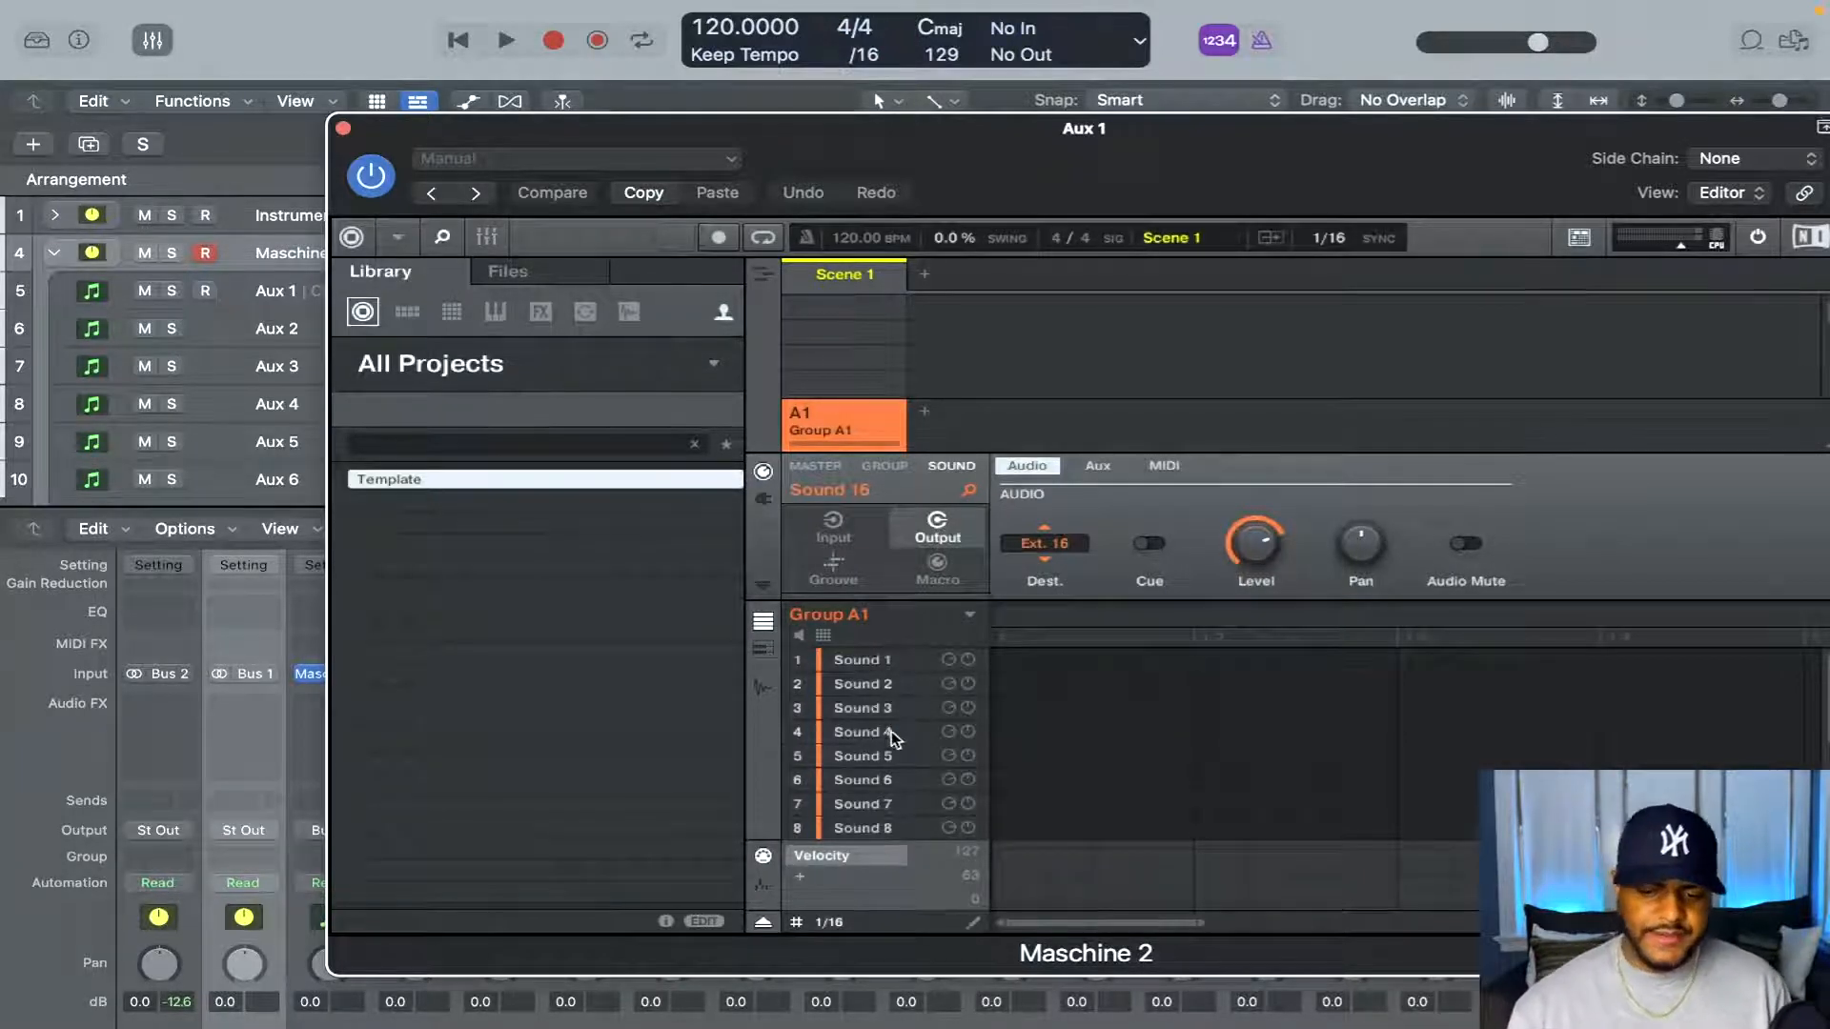
scroll(880, 707, "down", 5)
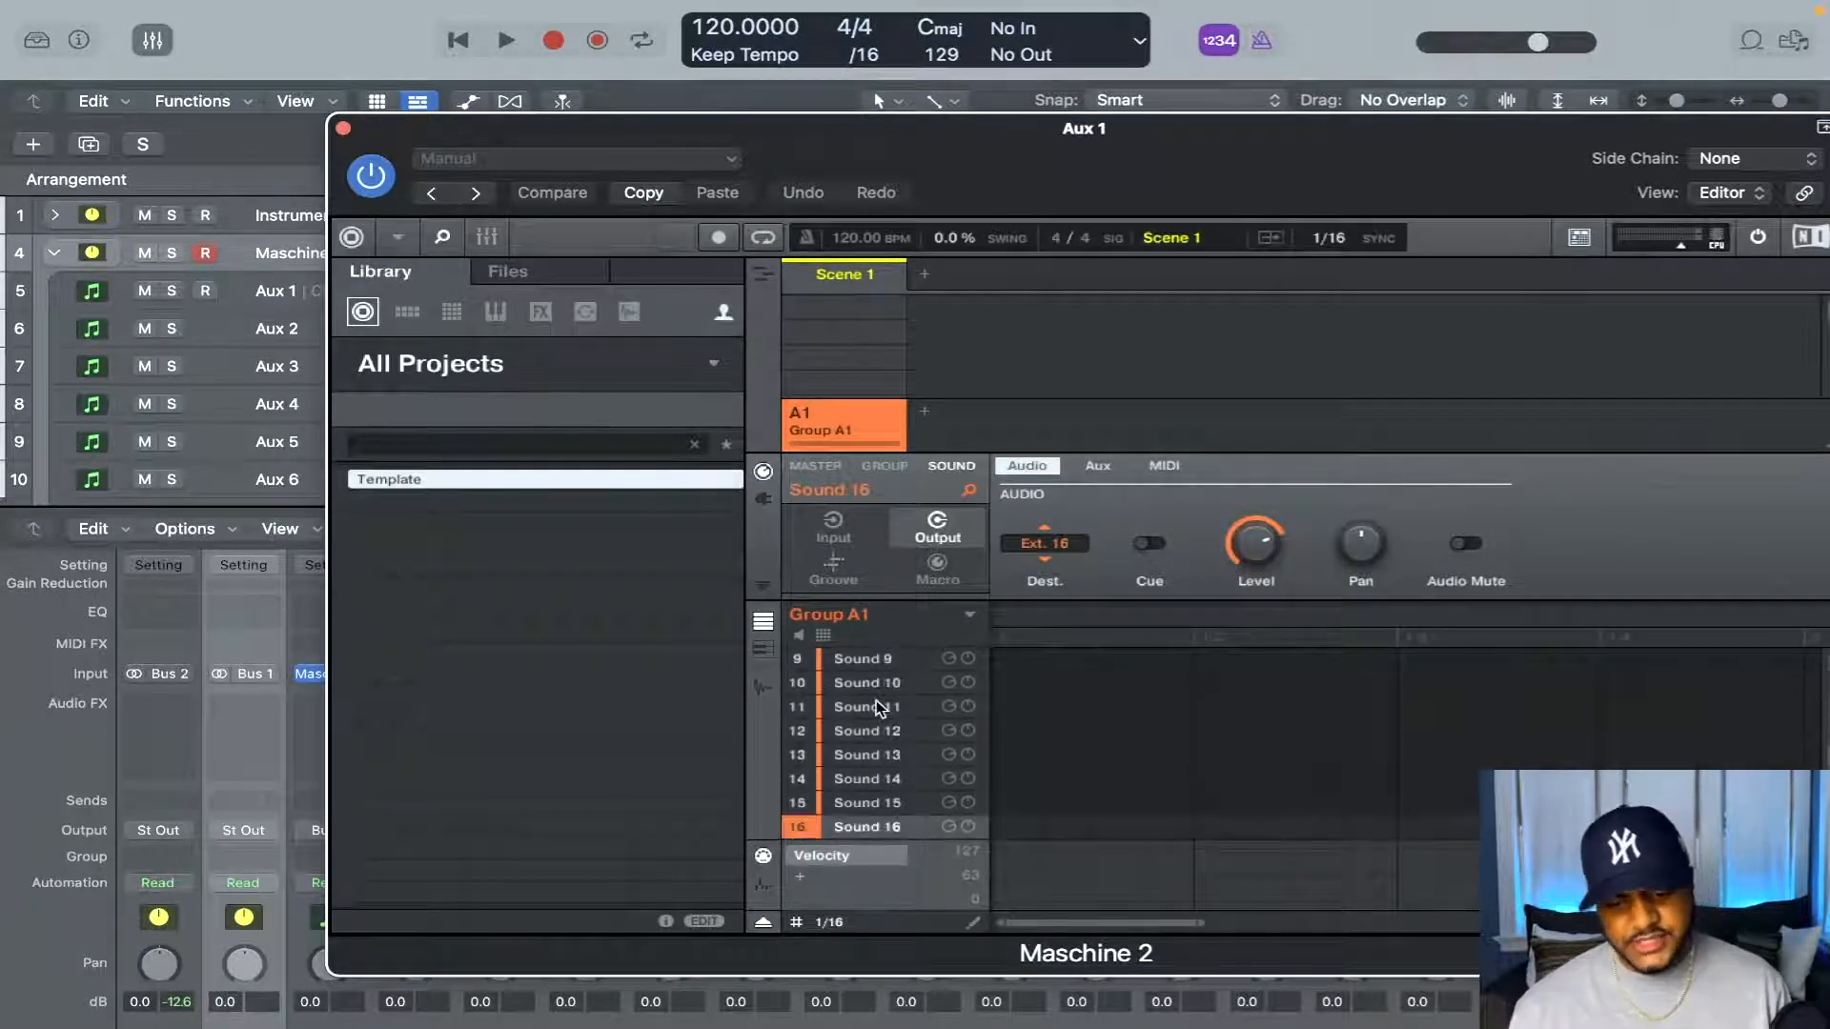
scroll(879, 708, "up", 5)
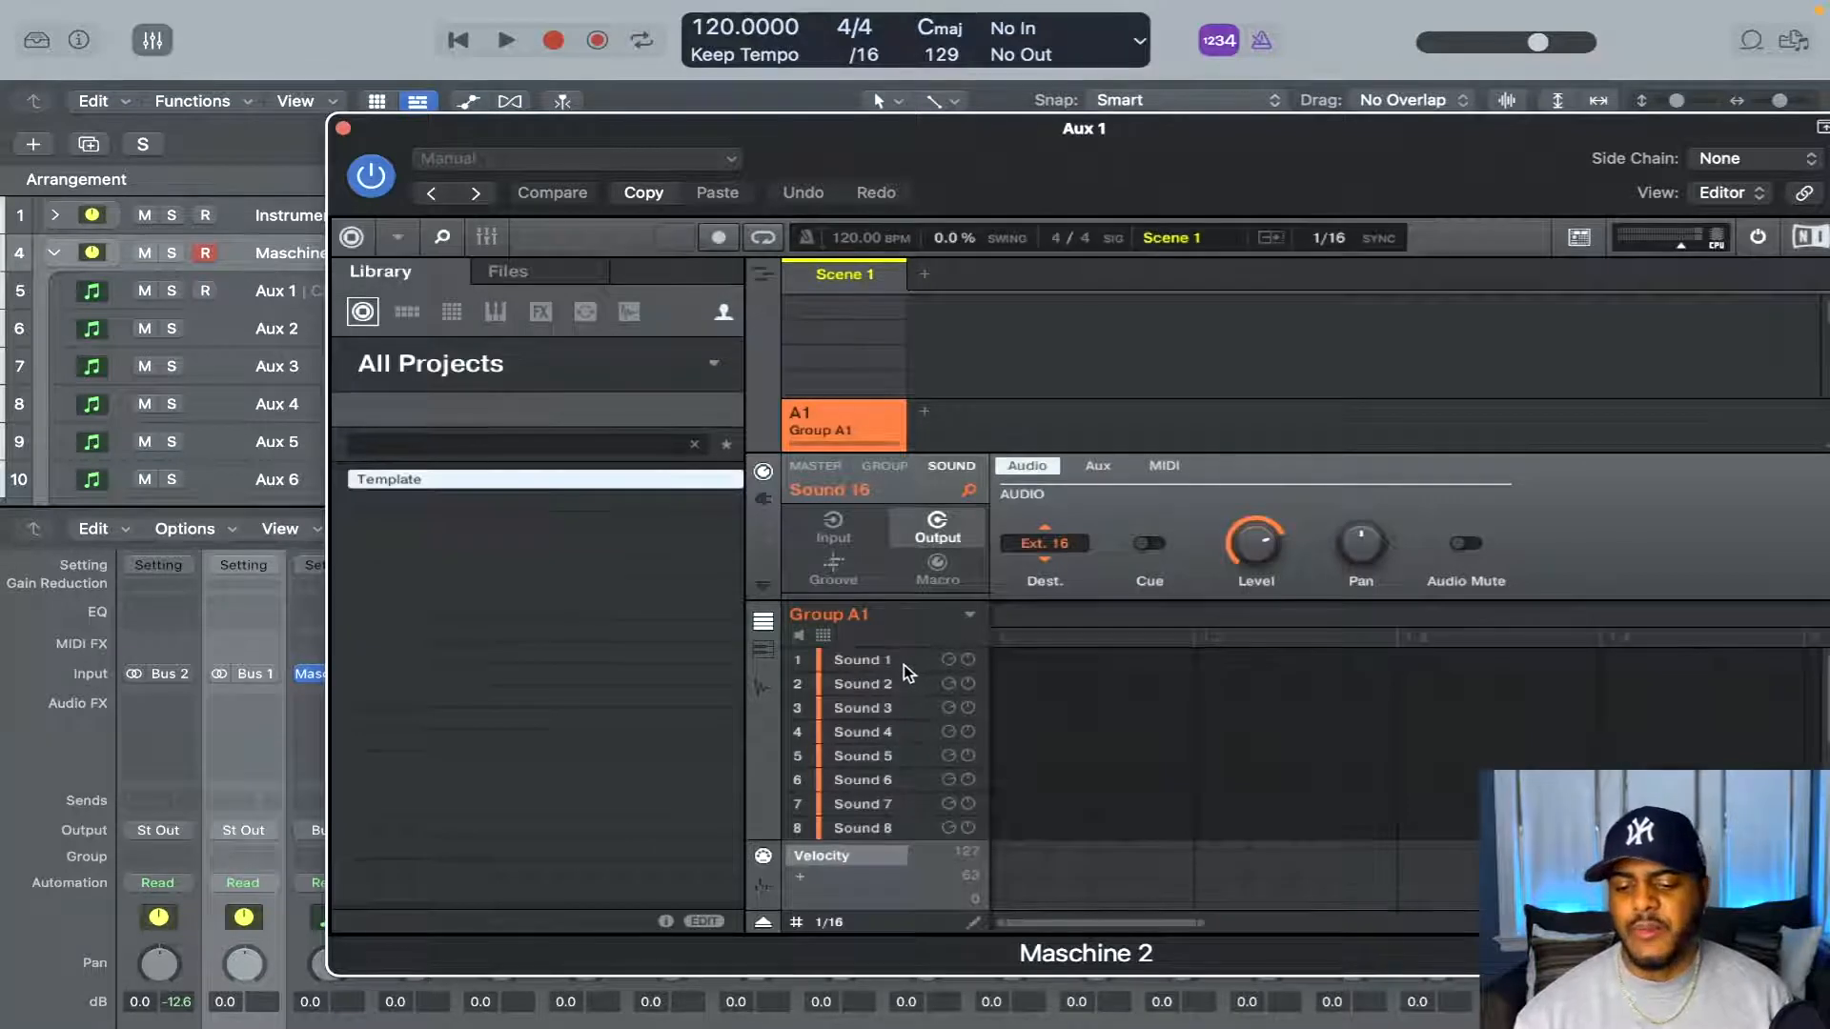
left_click(904, 665)
key("Down")
key("Down")
key("Down")
key("Down")
key("Down")
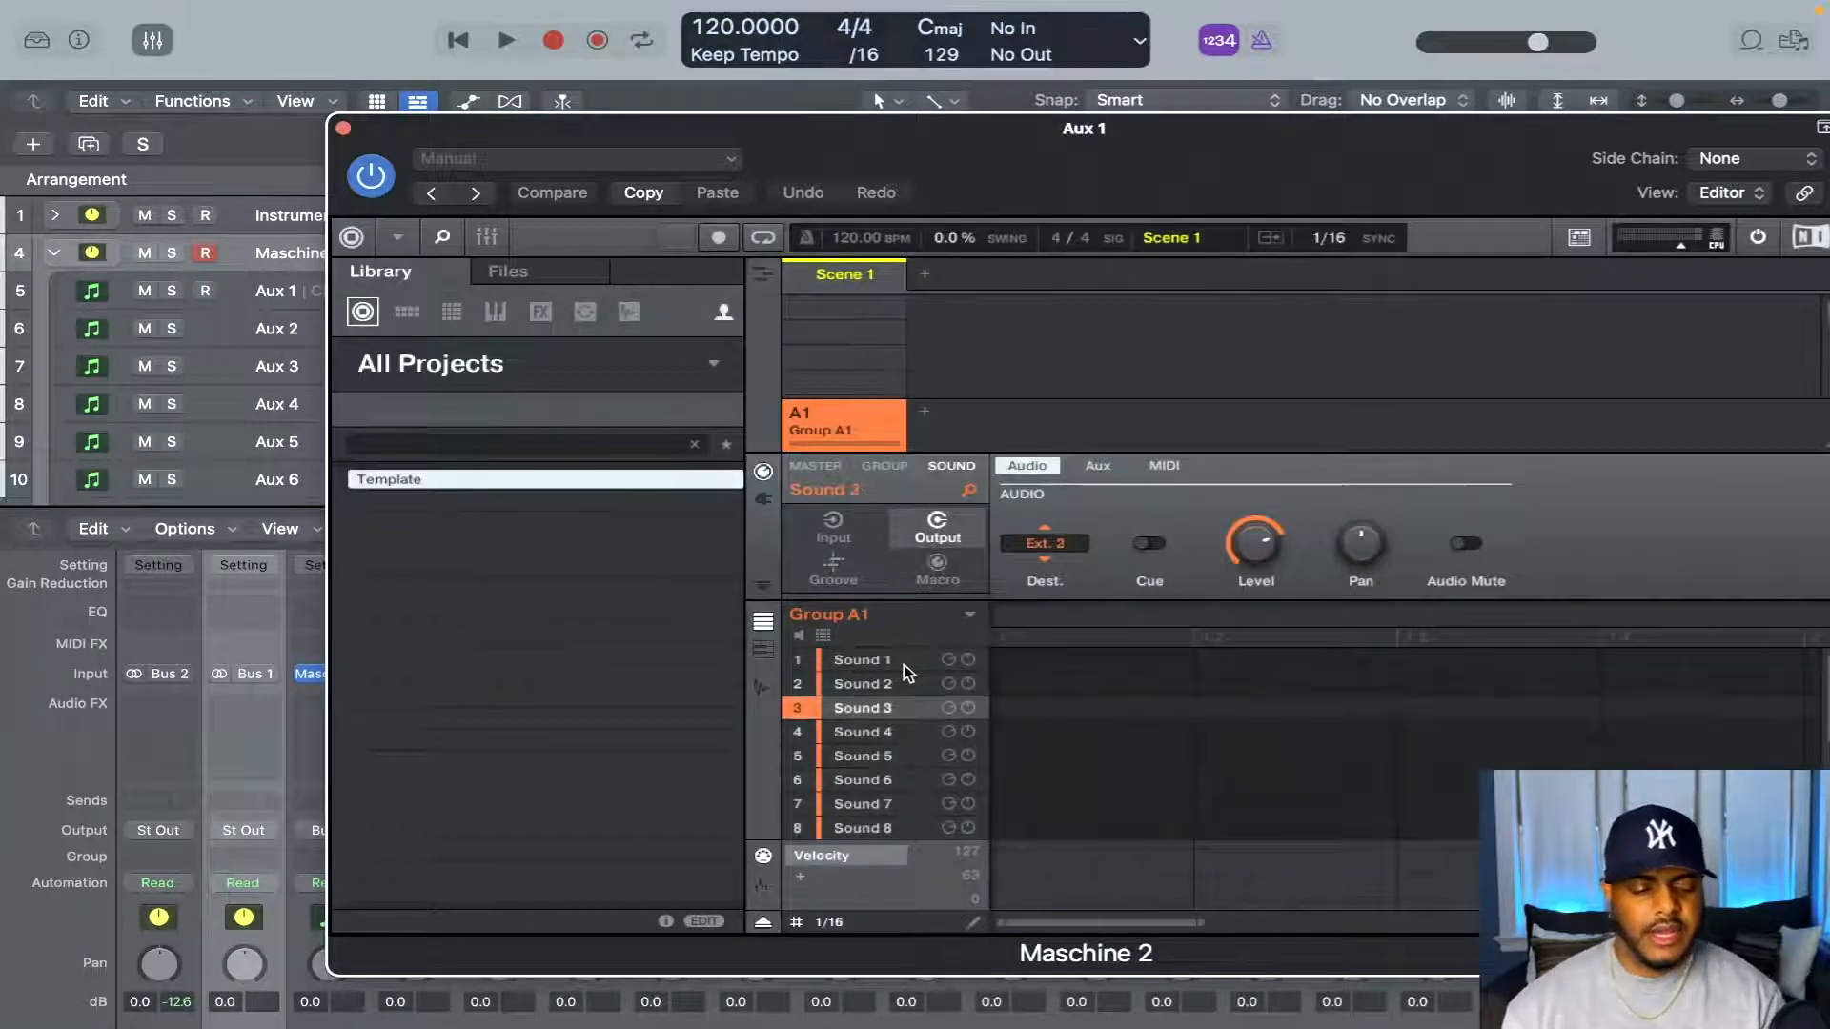
key("Down")
key("Down")
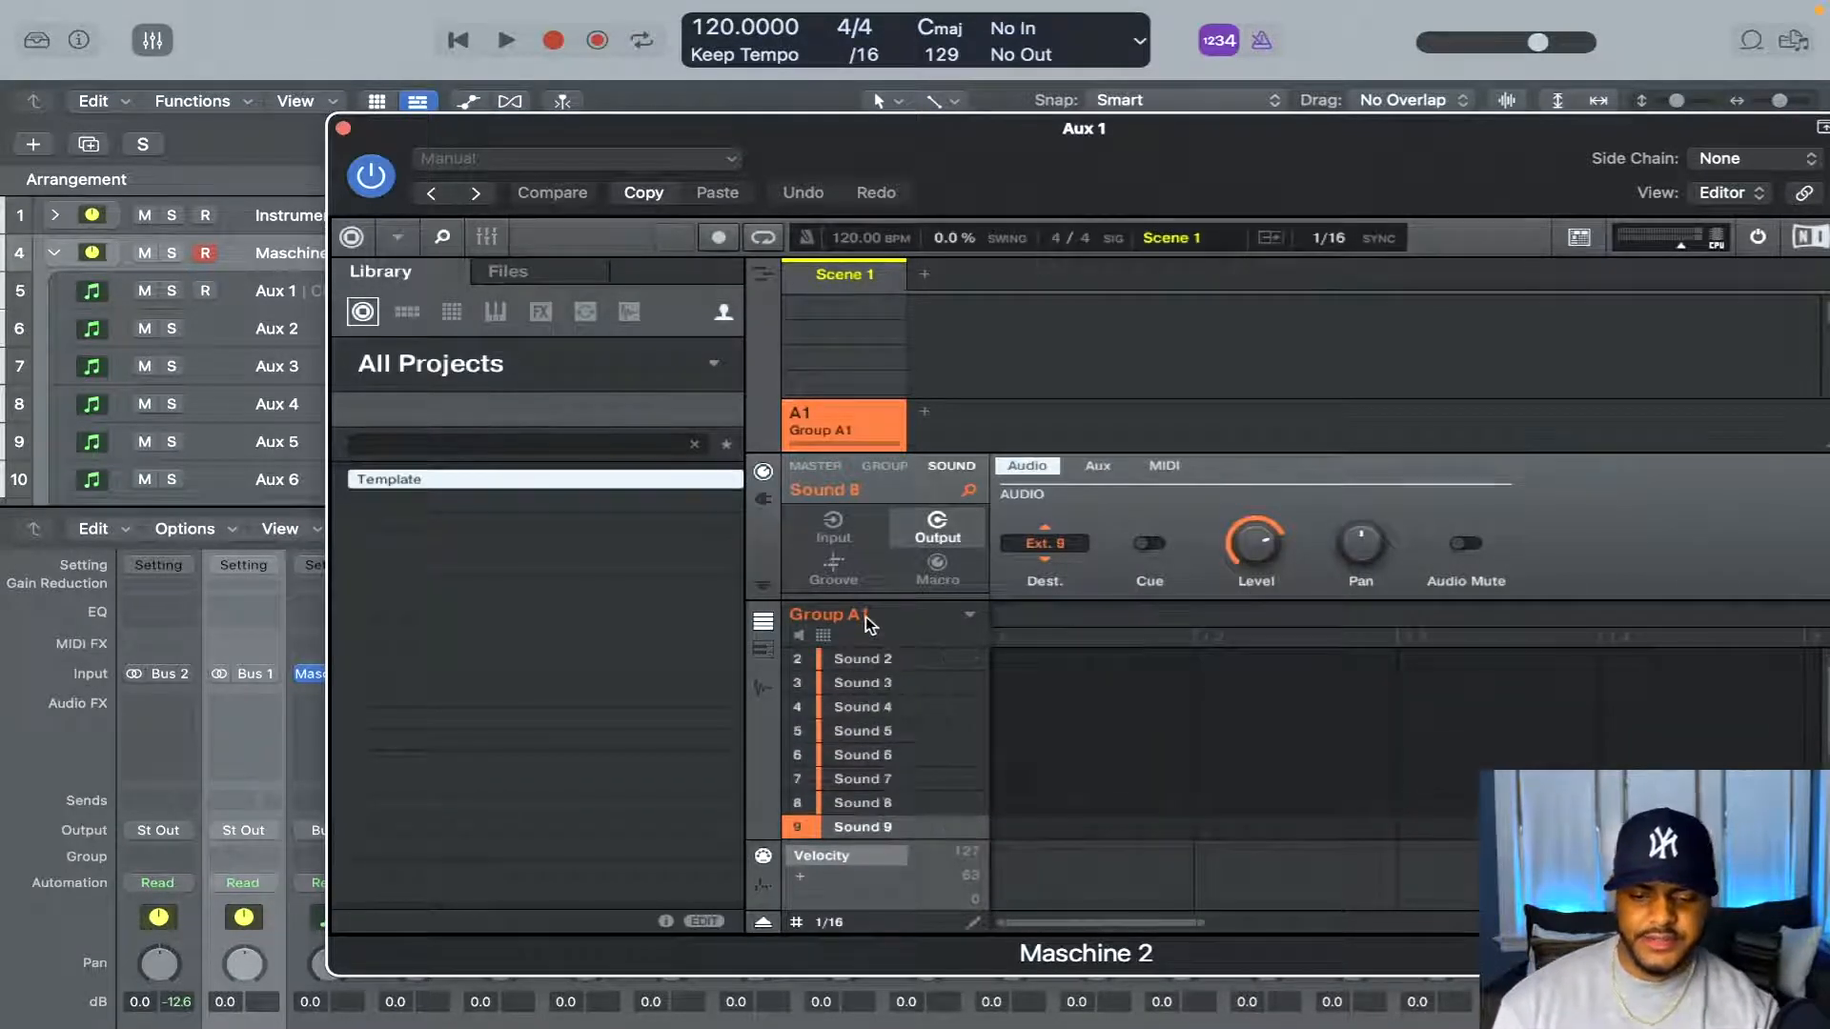
key("Down")
key("Down")
key("Down")
key("Down")
key("Down")
key("Down")
key("Down")
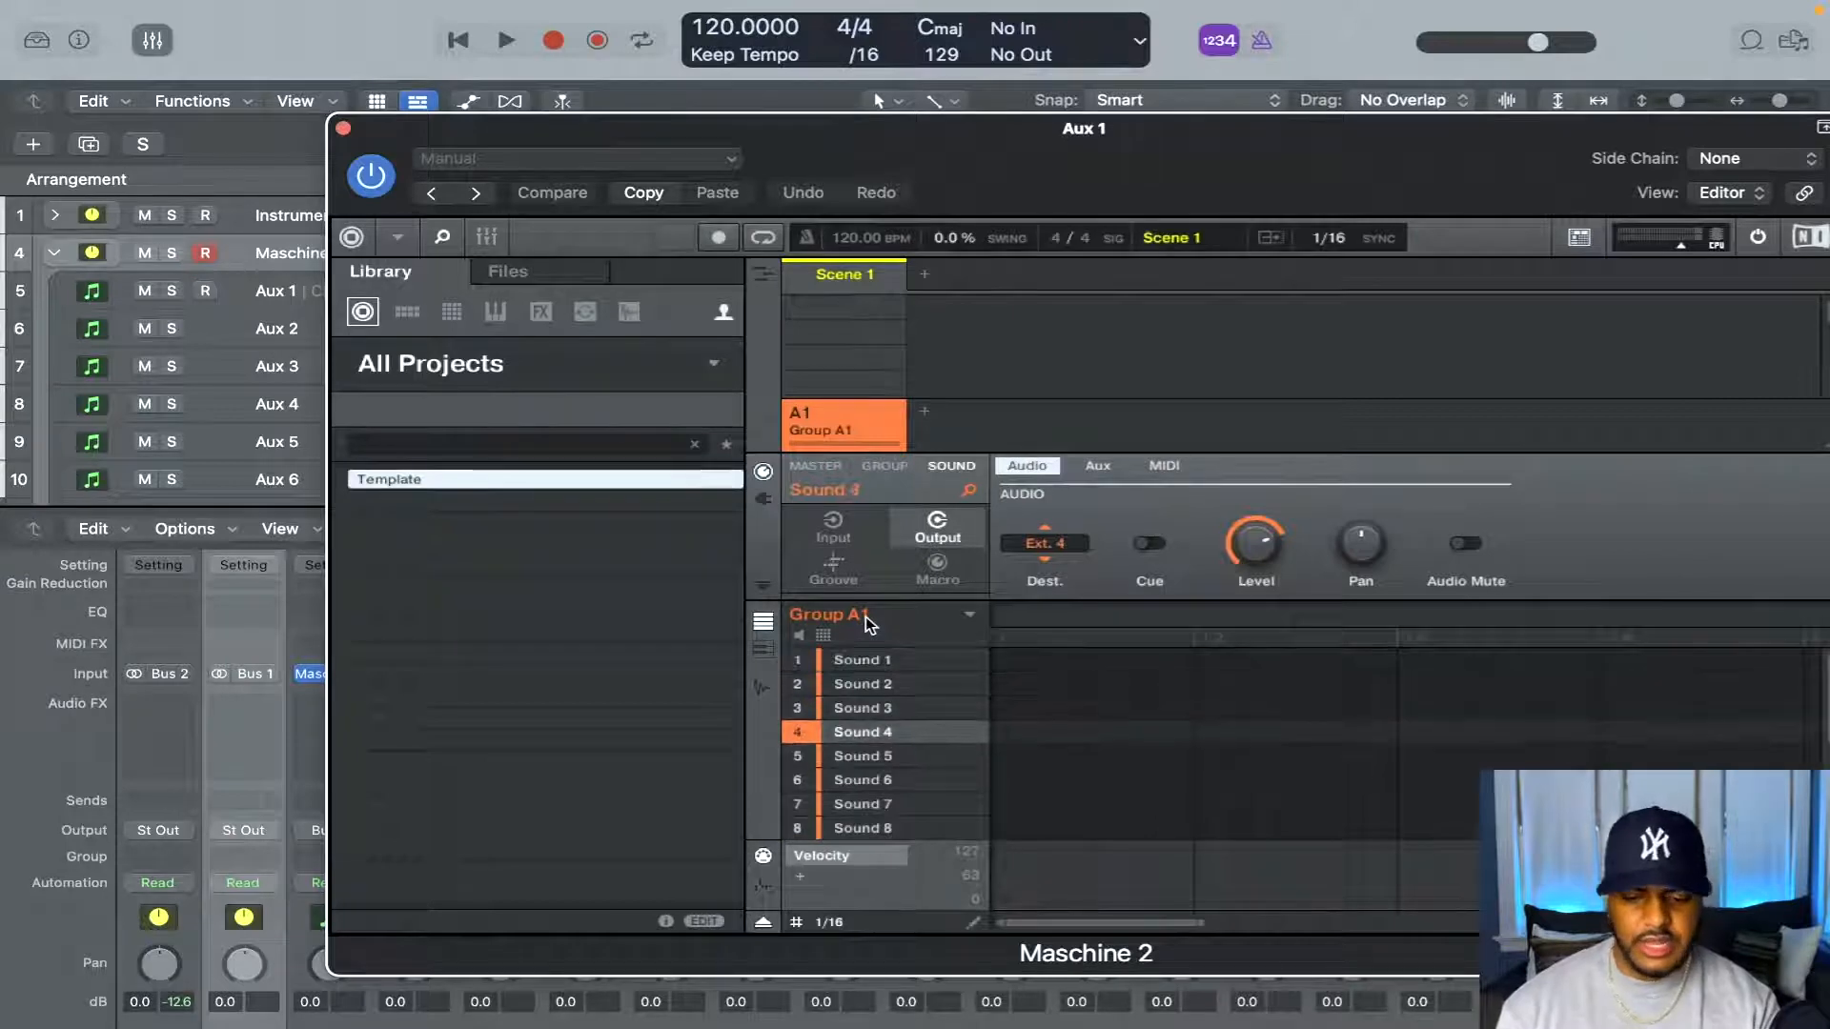
key("Down")
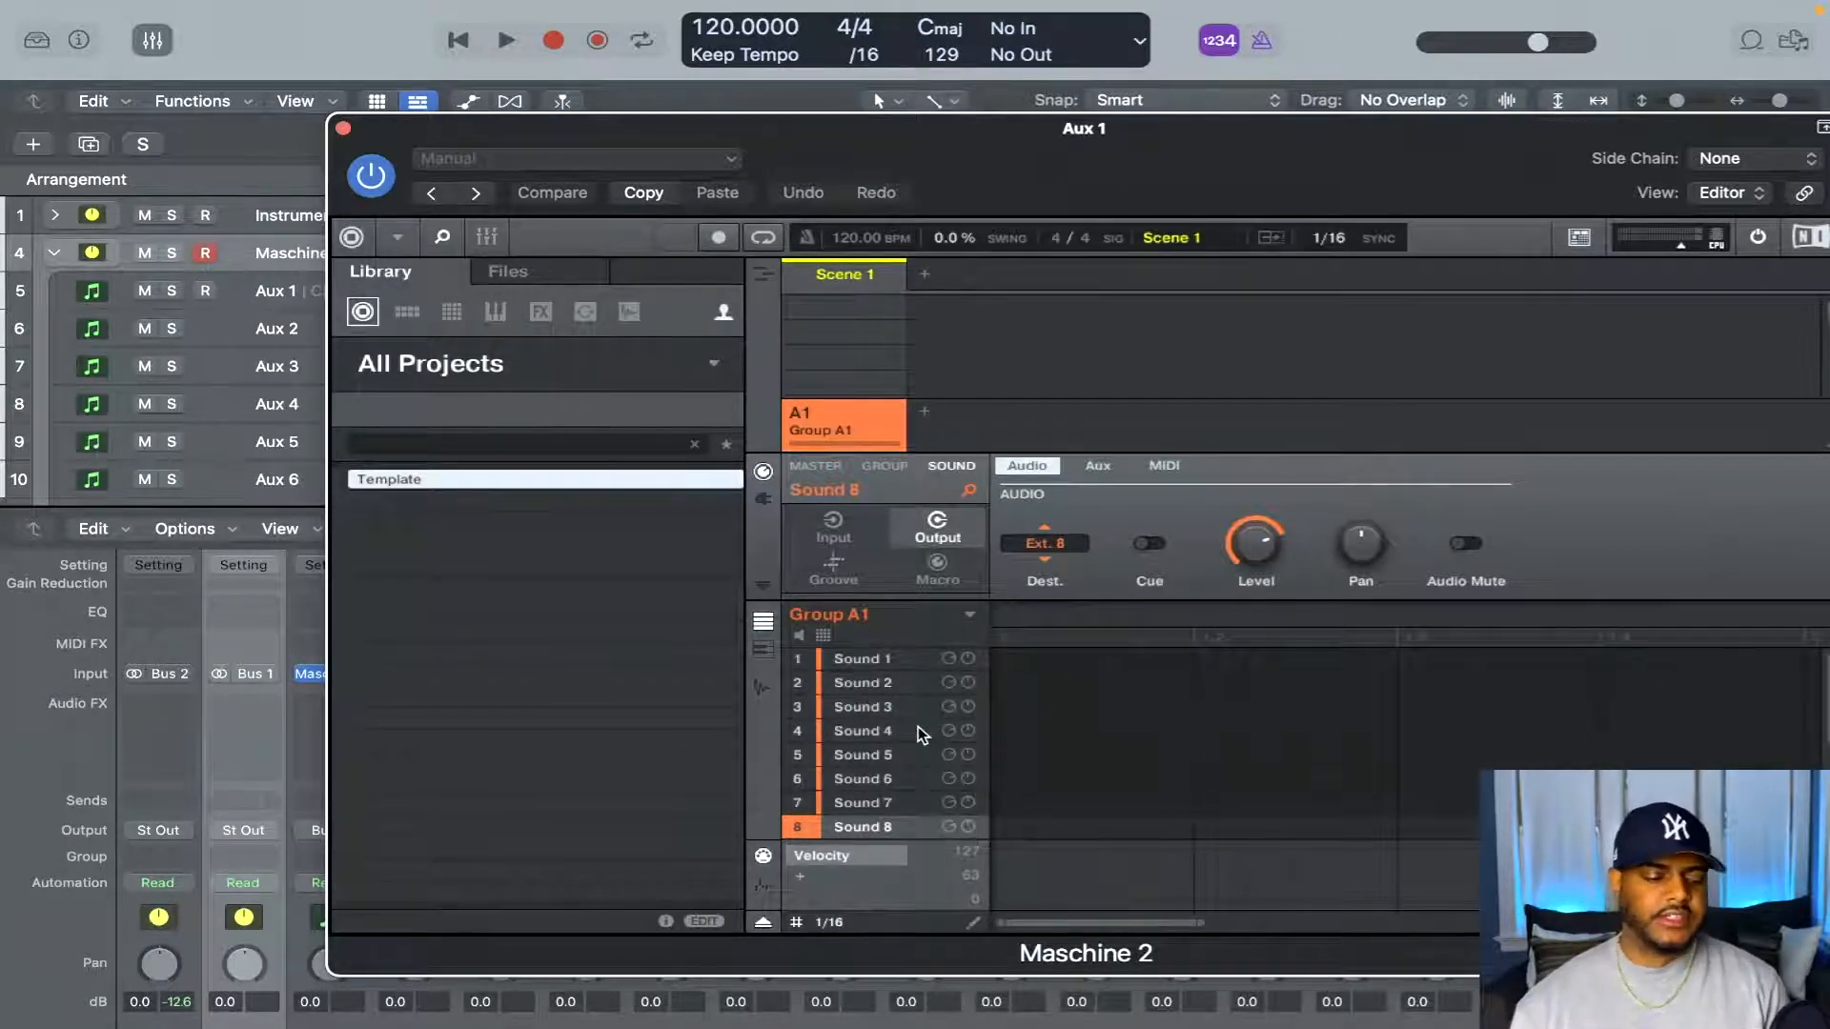
key("Down")
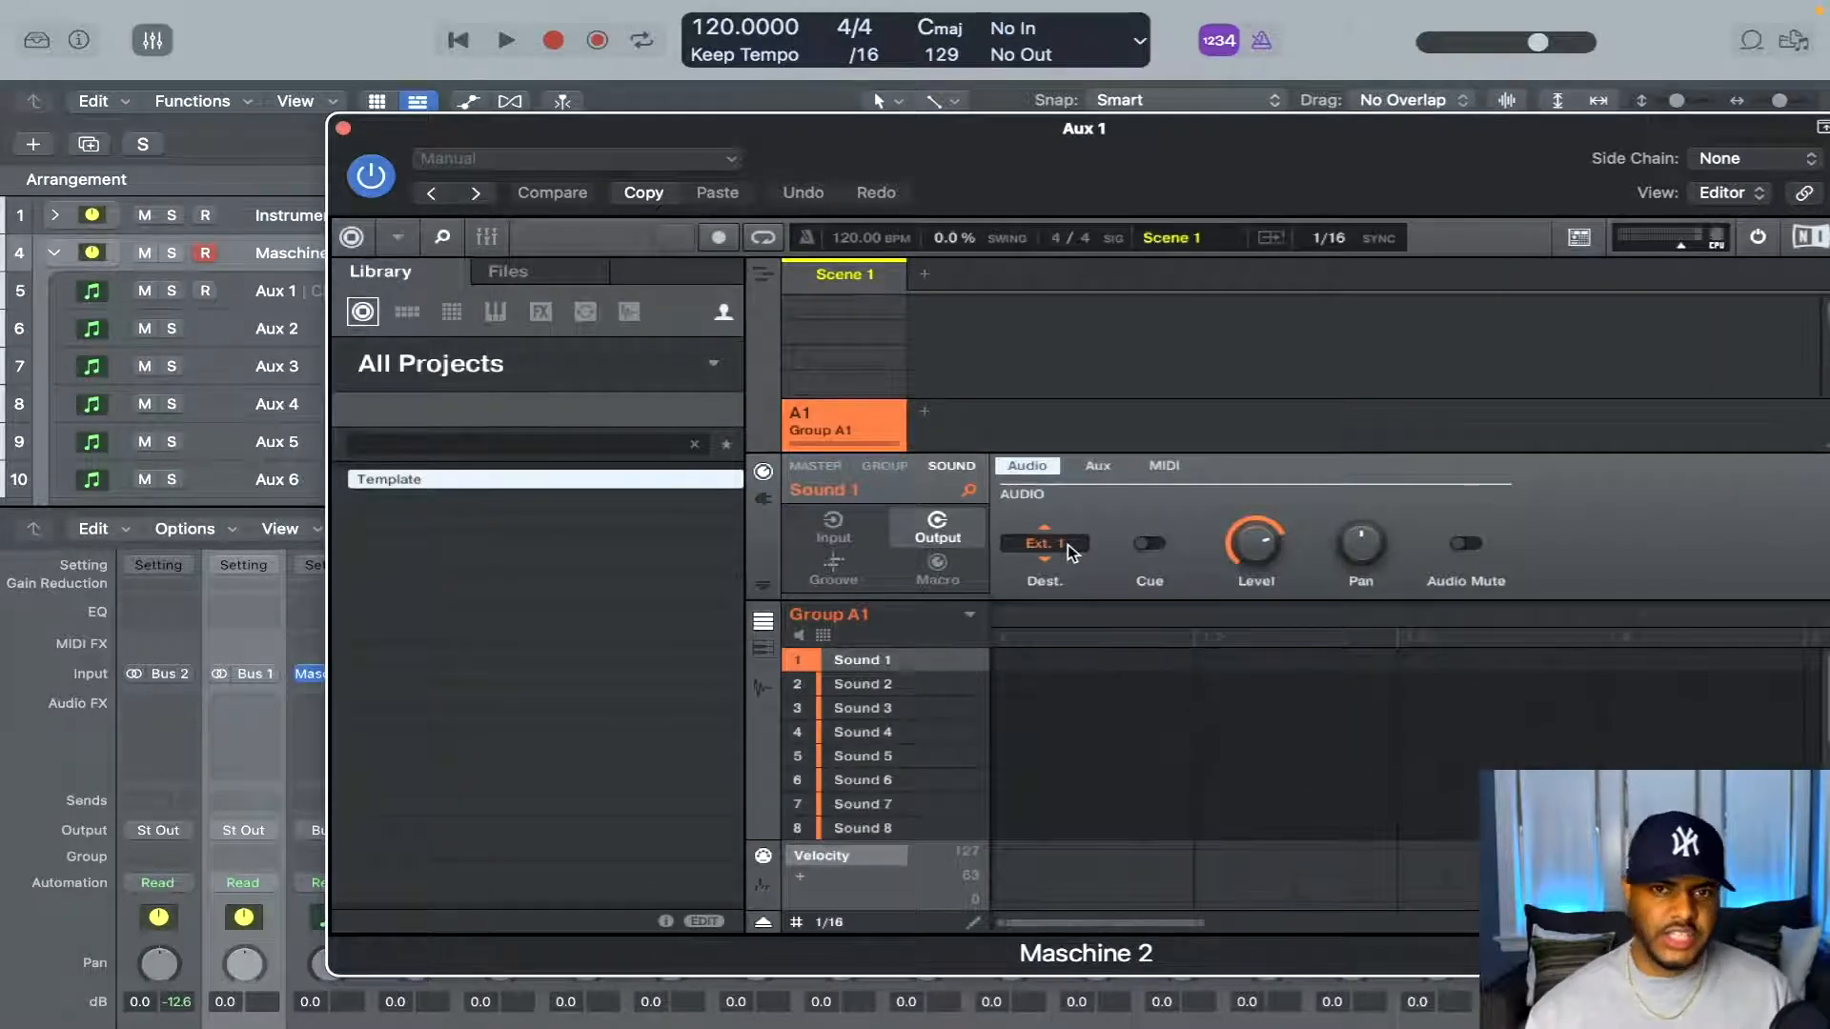
Examine the output destinations of Sound 2 and Sound 3 in Group A1, then close the Maschine window
left_click(863, 684)
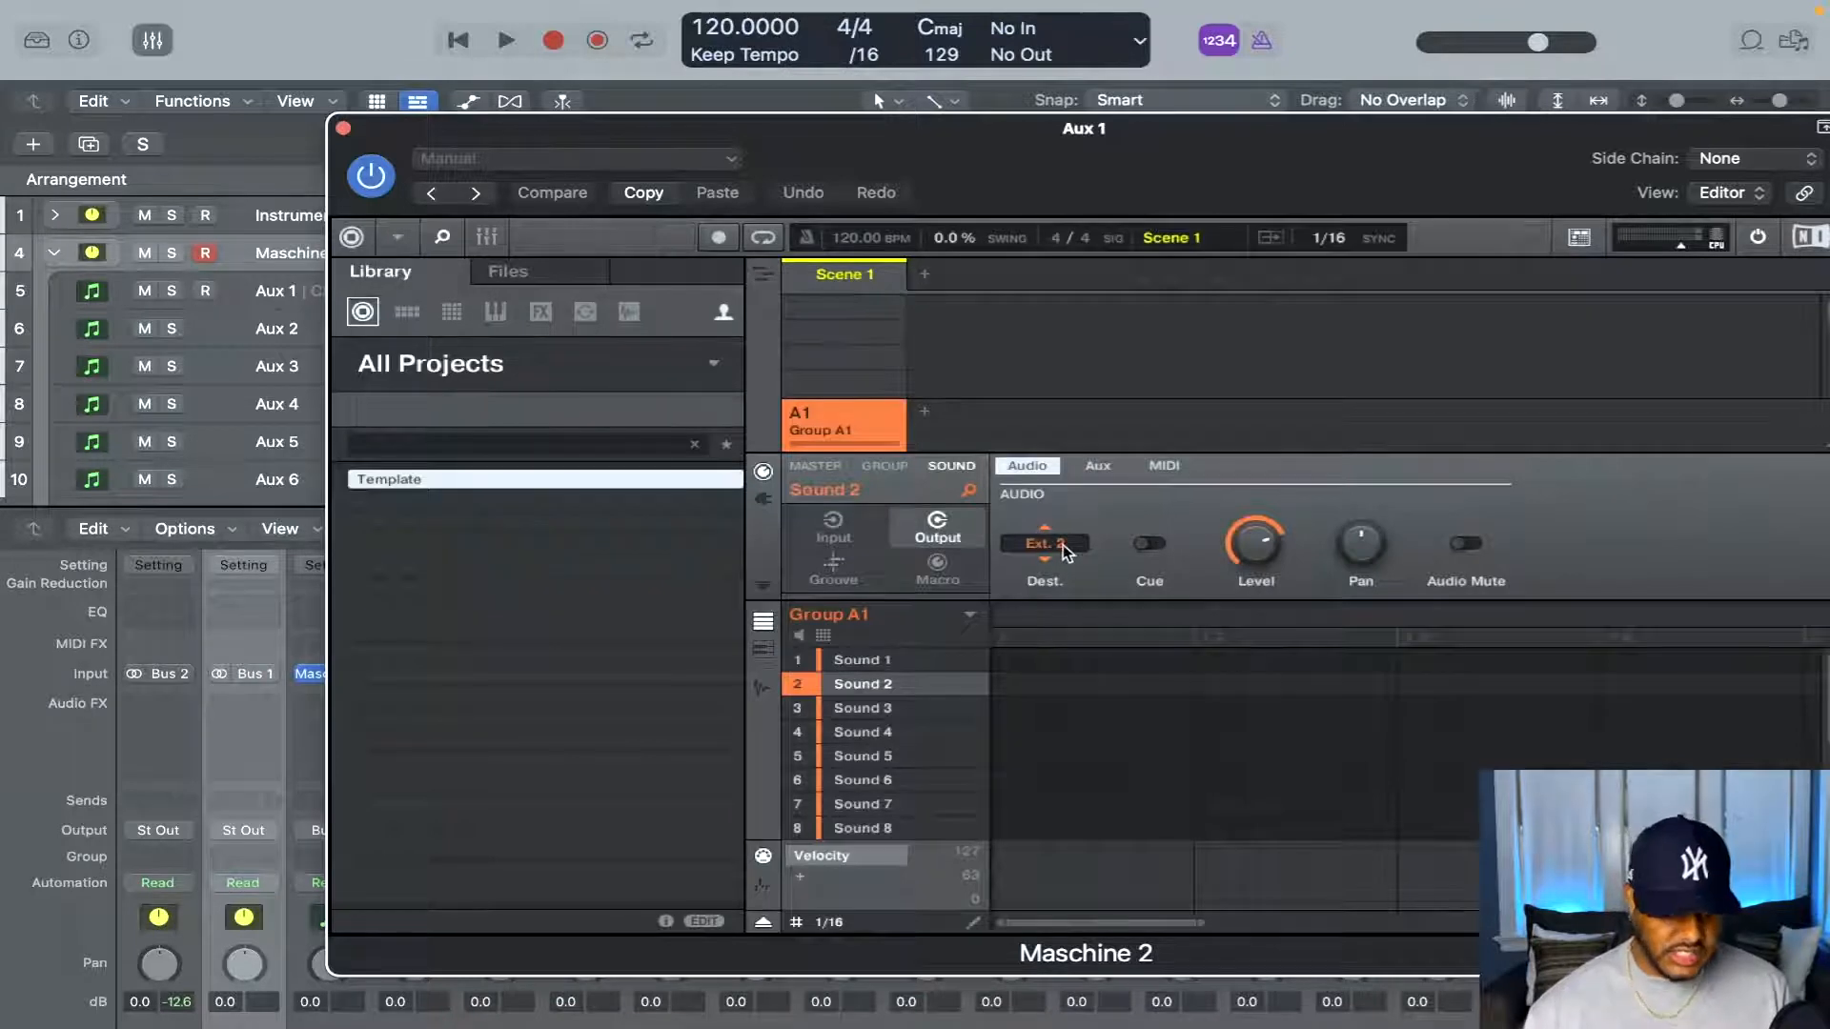
left_click(861, 709)
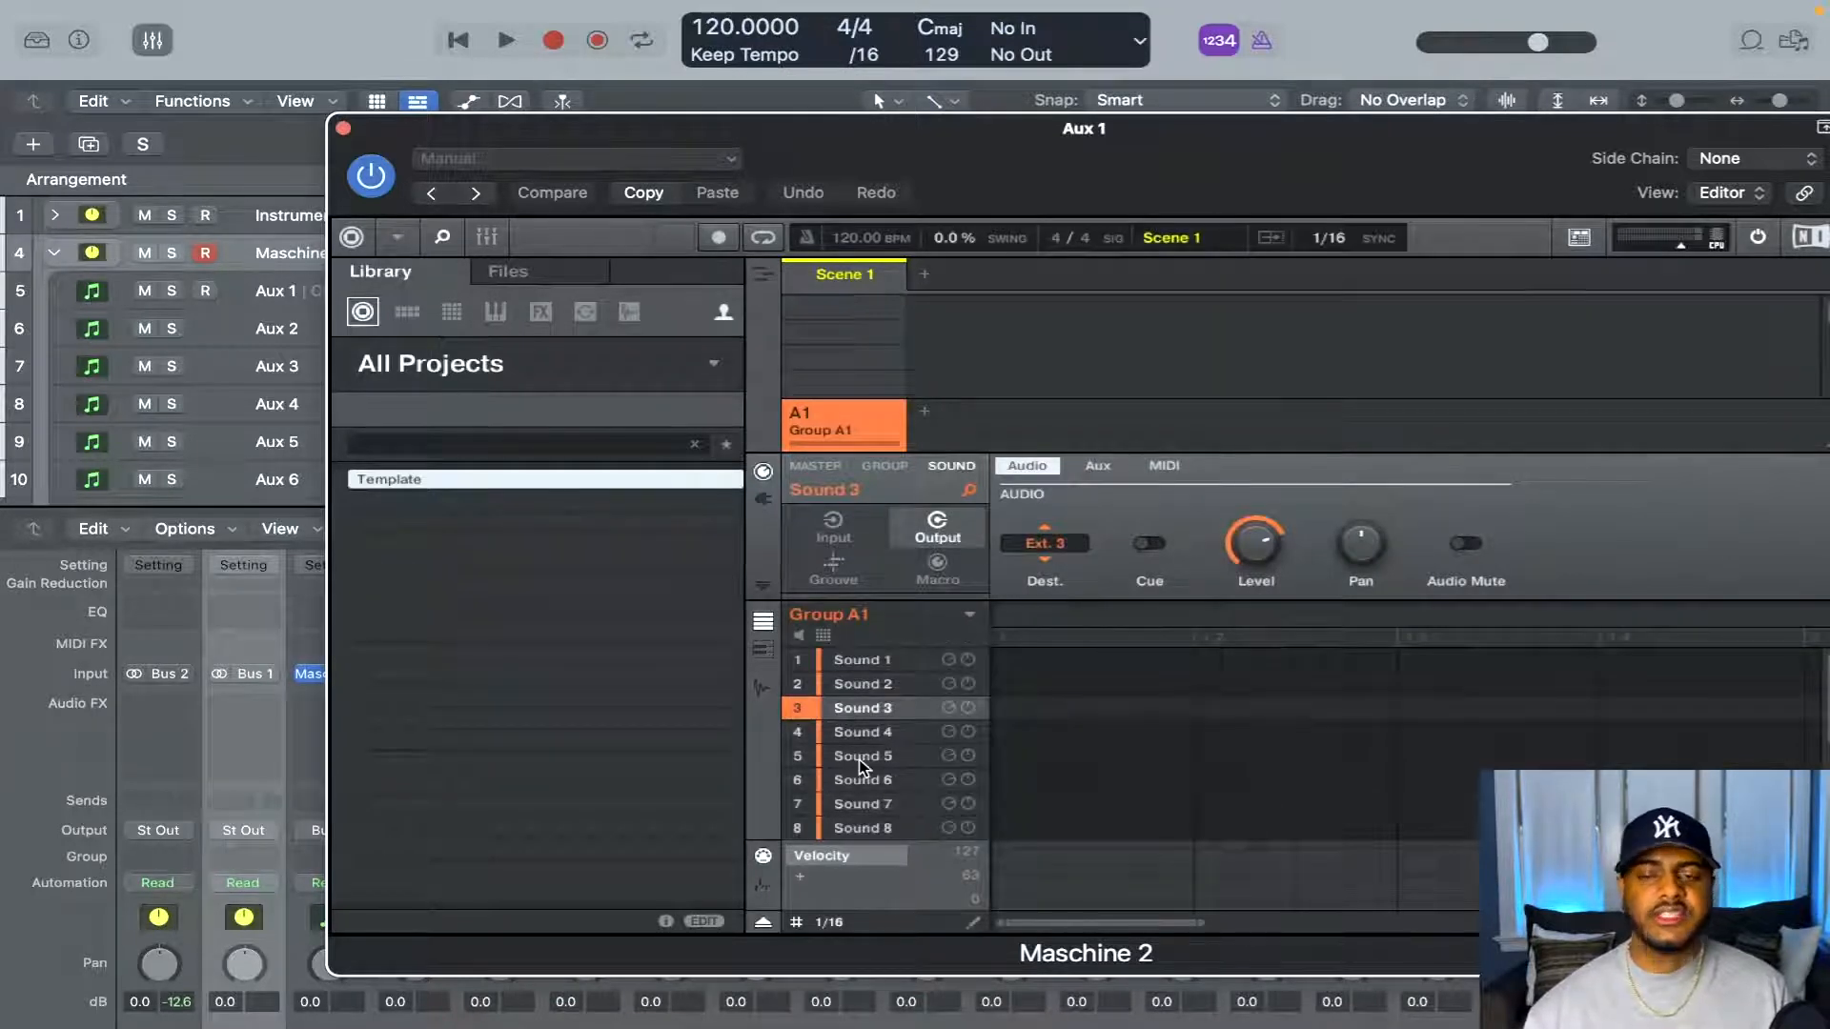
scroll(865, 758, "down", 4)
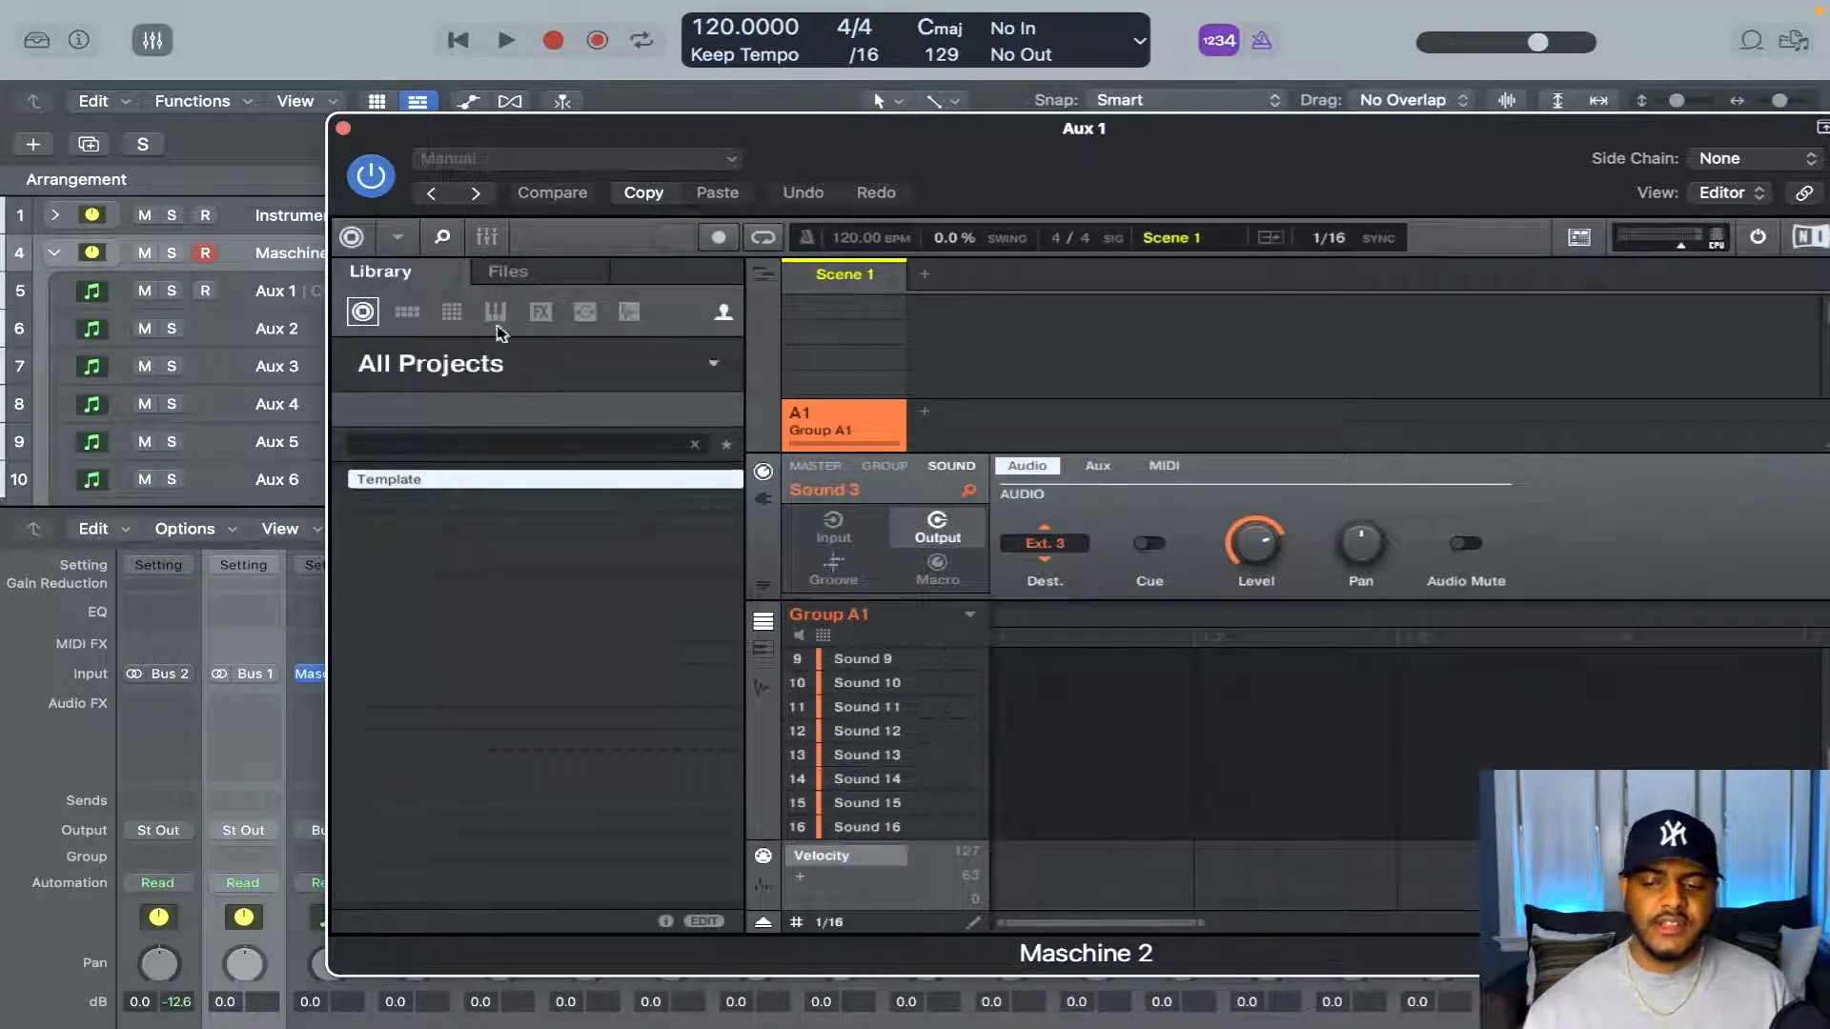
left_click(341, 129)
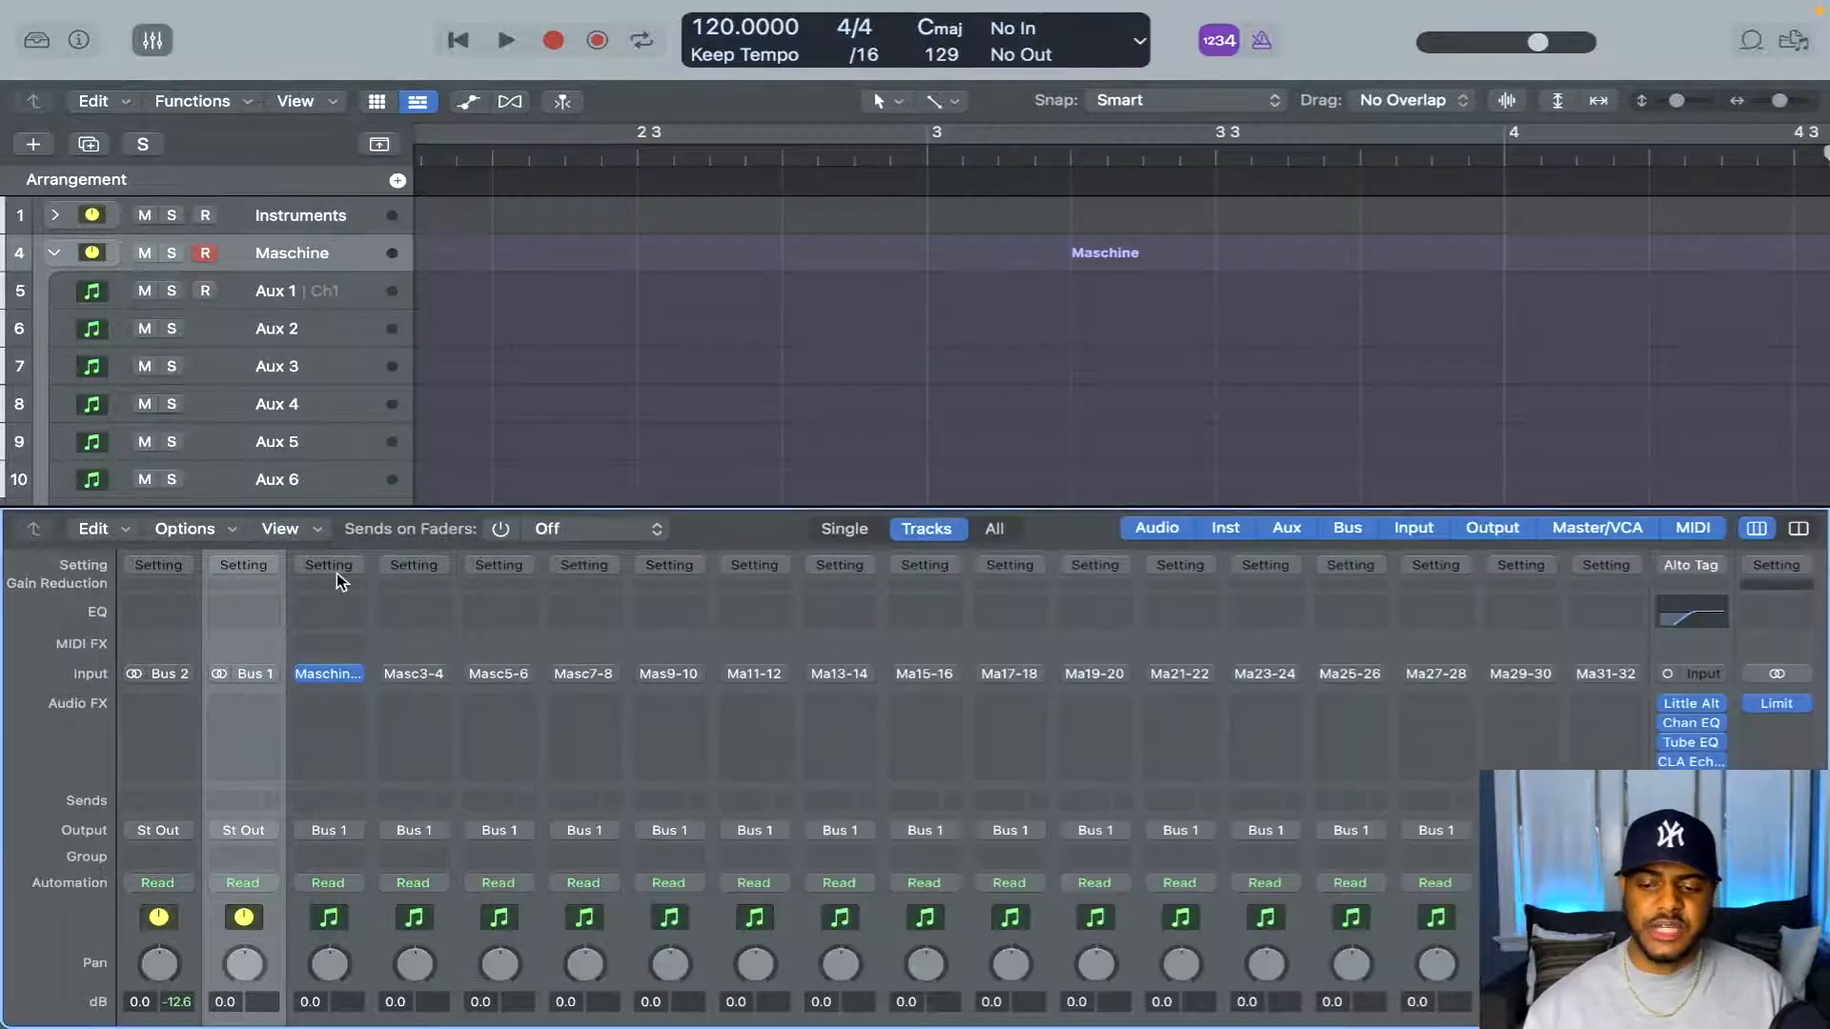
Inspect the output format options of the Maschine 2 instrument on Aux 1, including Multi-Output (16xStereo), without changing the selection
left_click(358, 679)
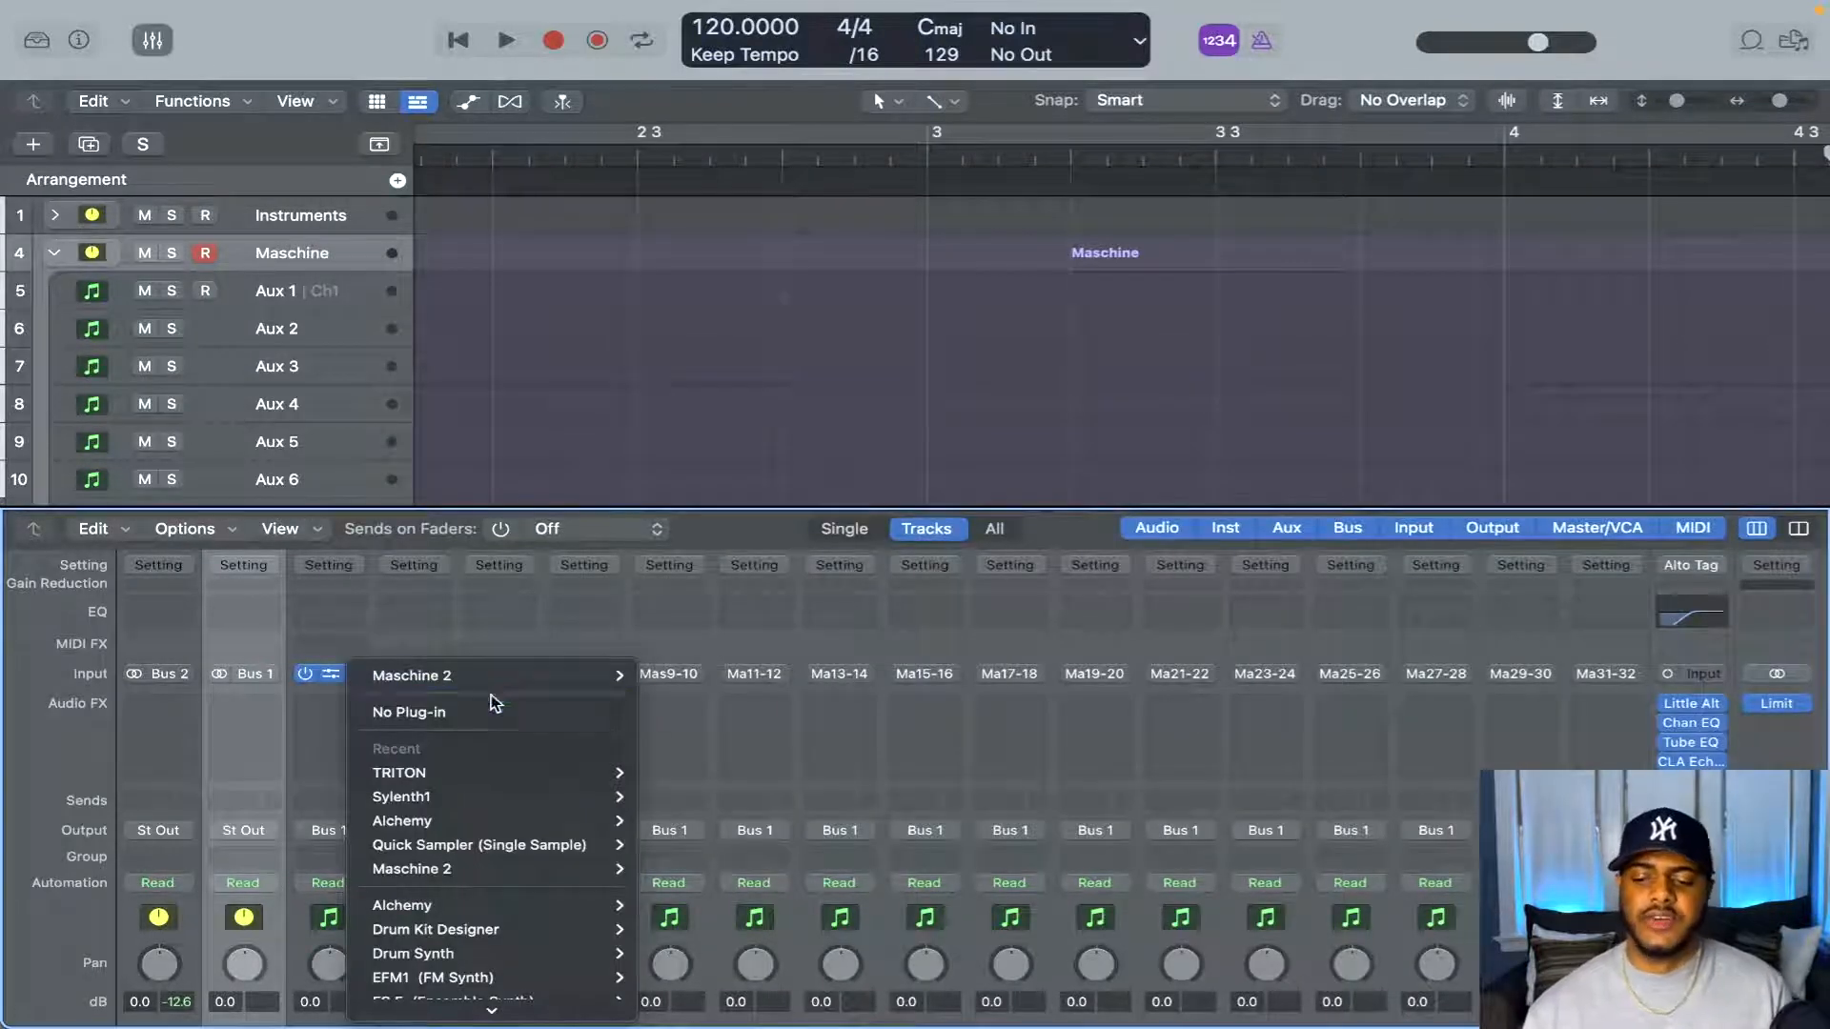
mouse_move(515, 676)
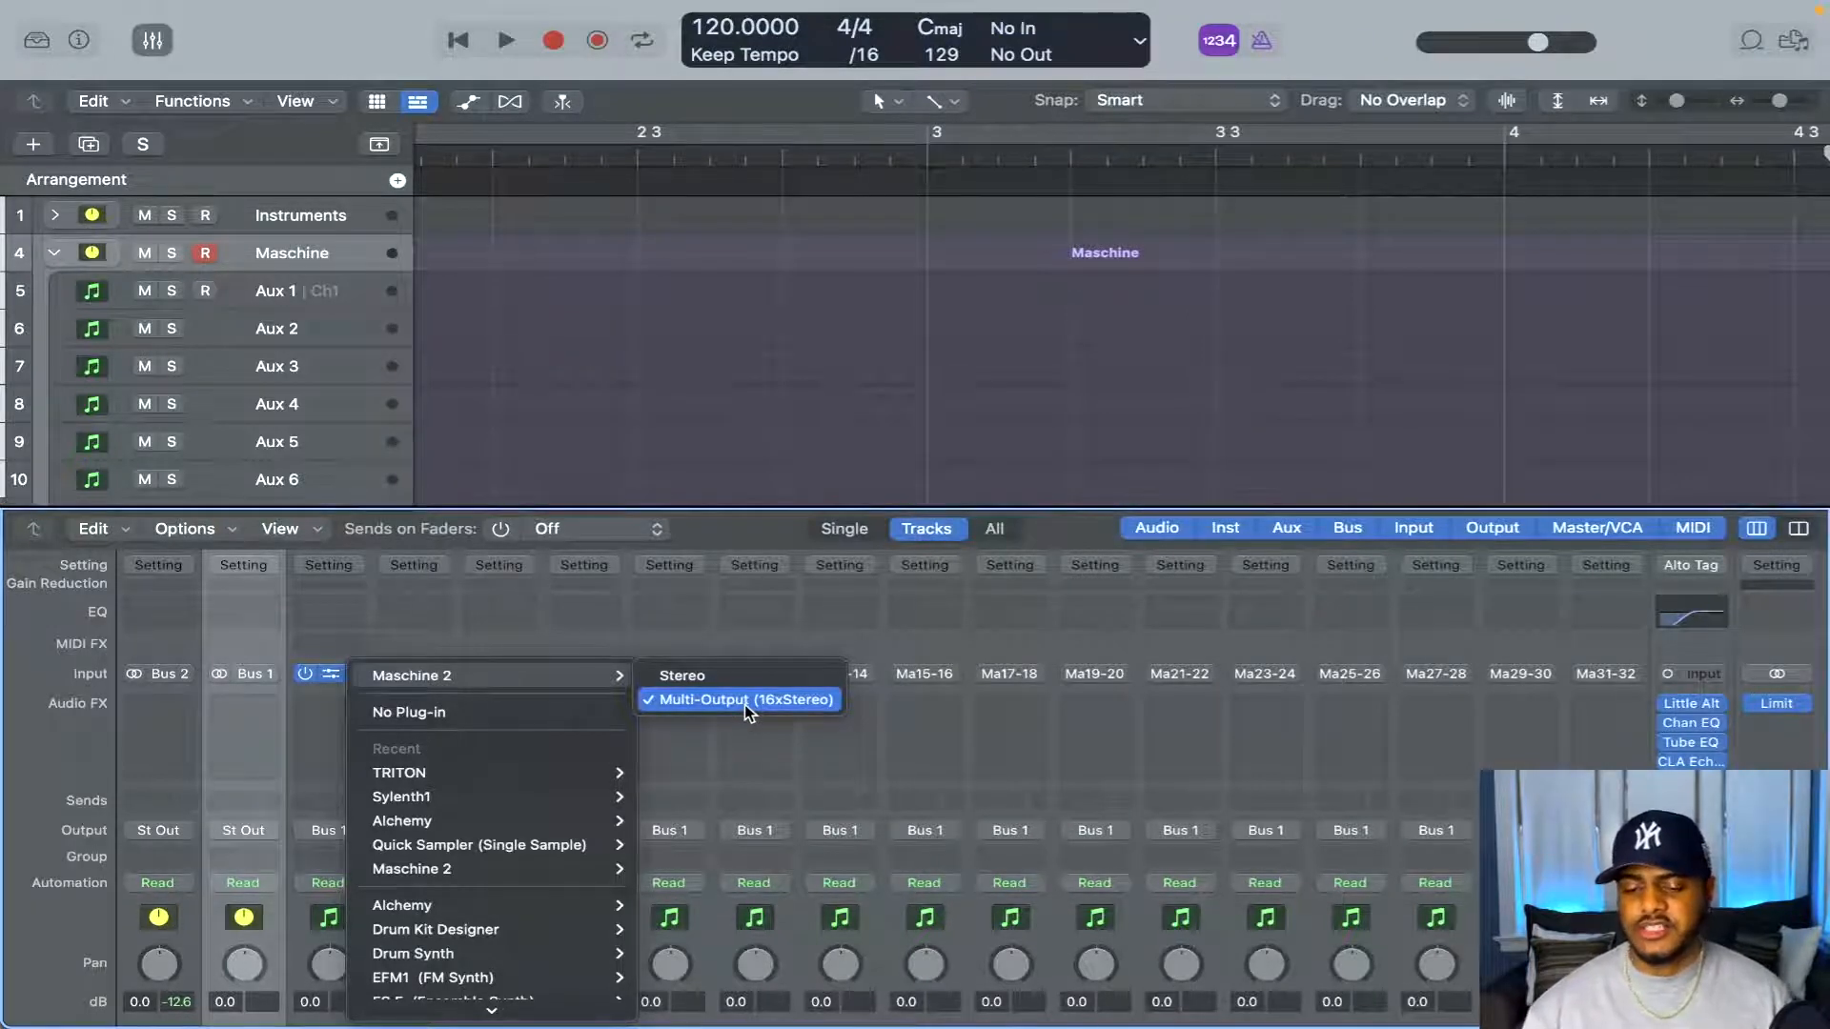
left_click(557, 379)
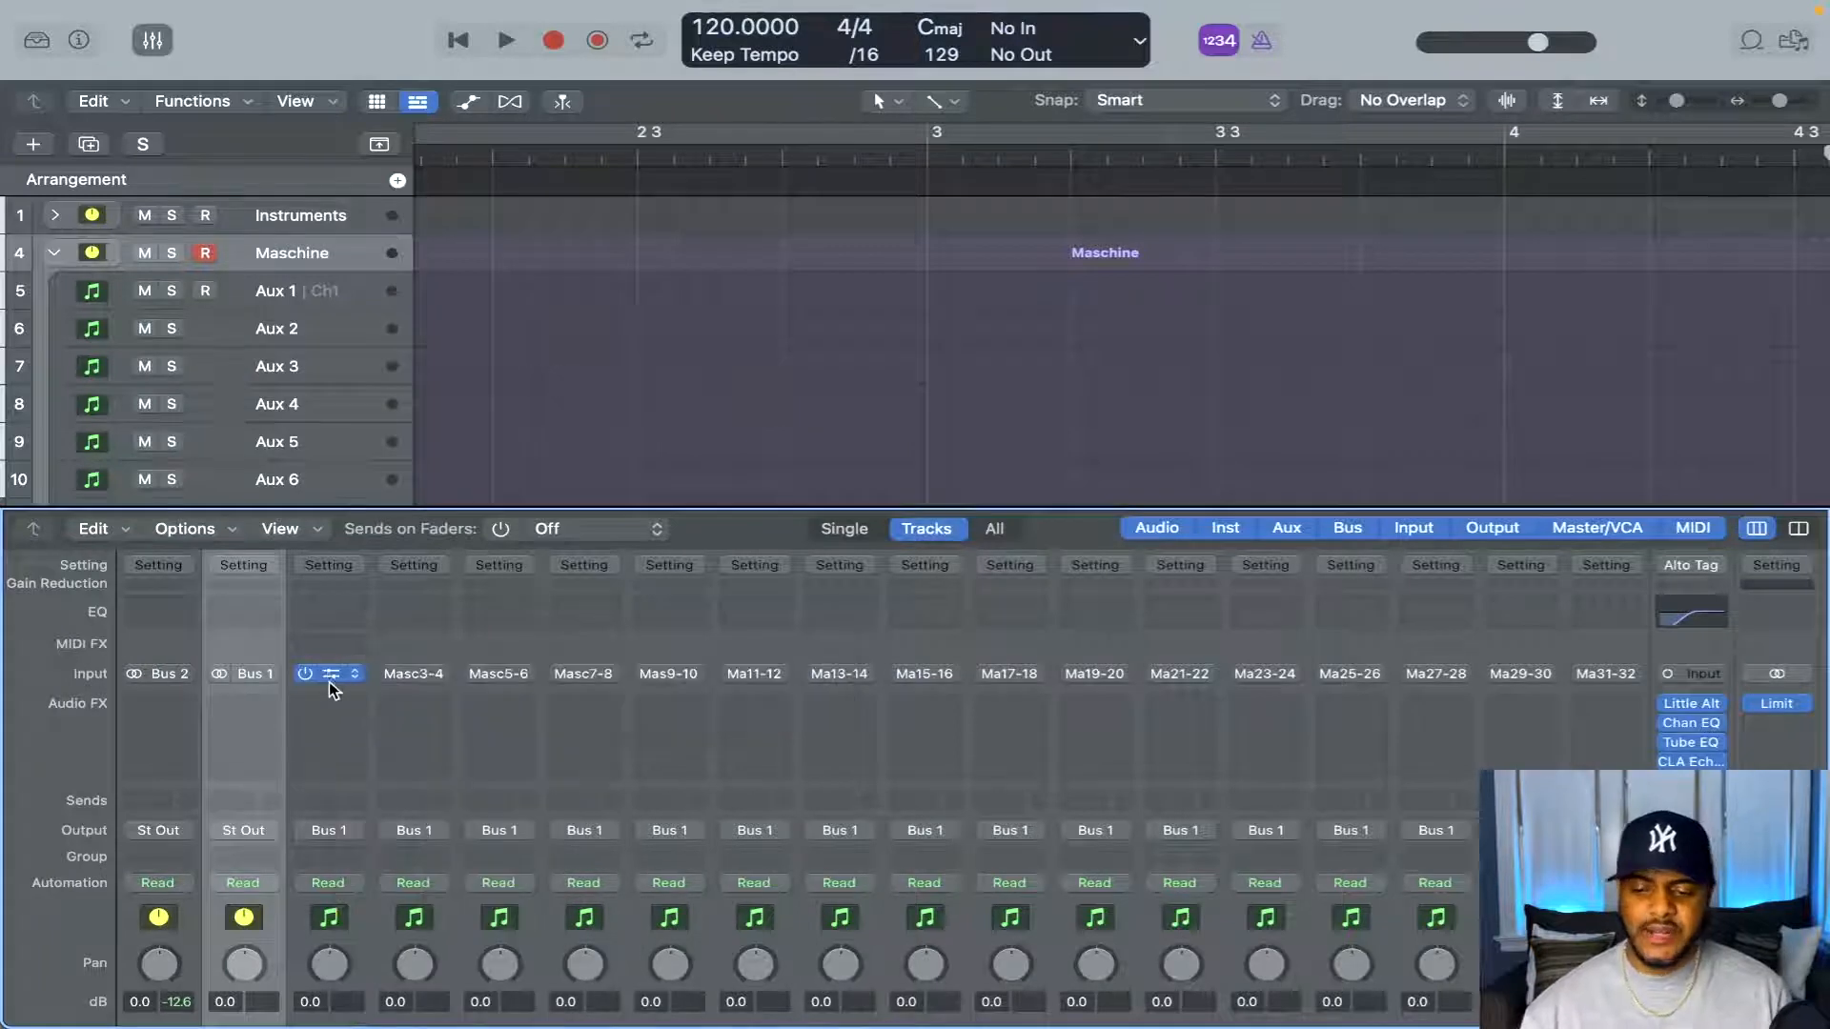
Reopen Maschine 2 on Aux 1, list all factory one-shots in the library and filter them to favorites
left_click(327, 673)
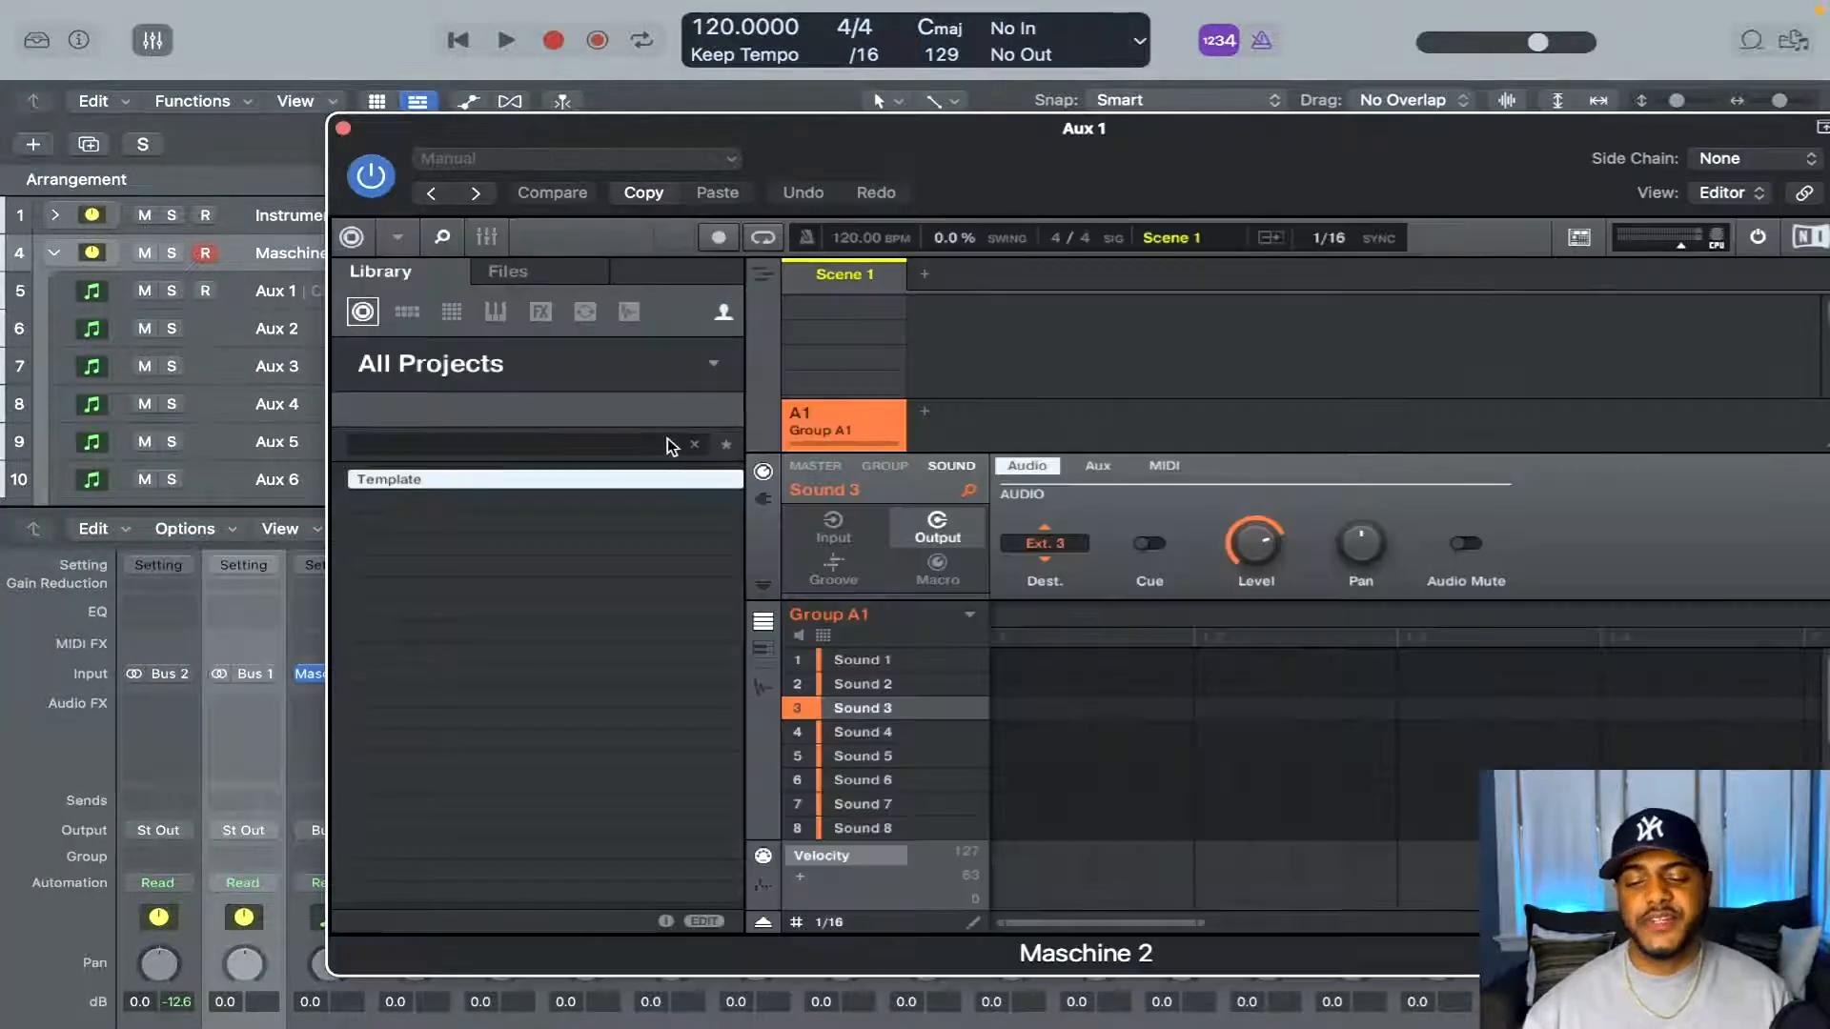
left_click(726, 315)
left_click(629, 313)
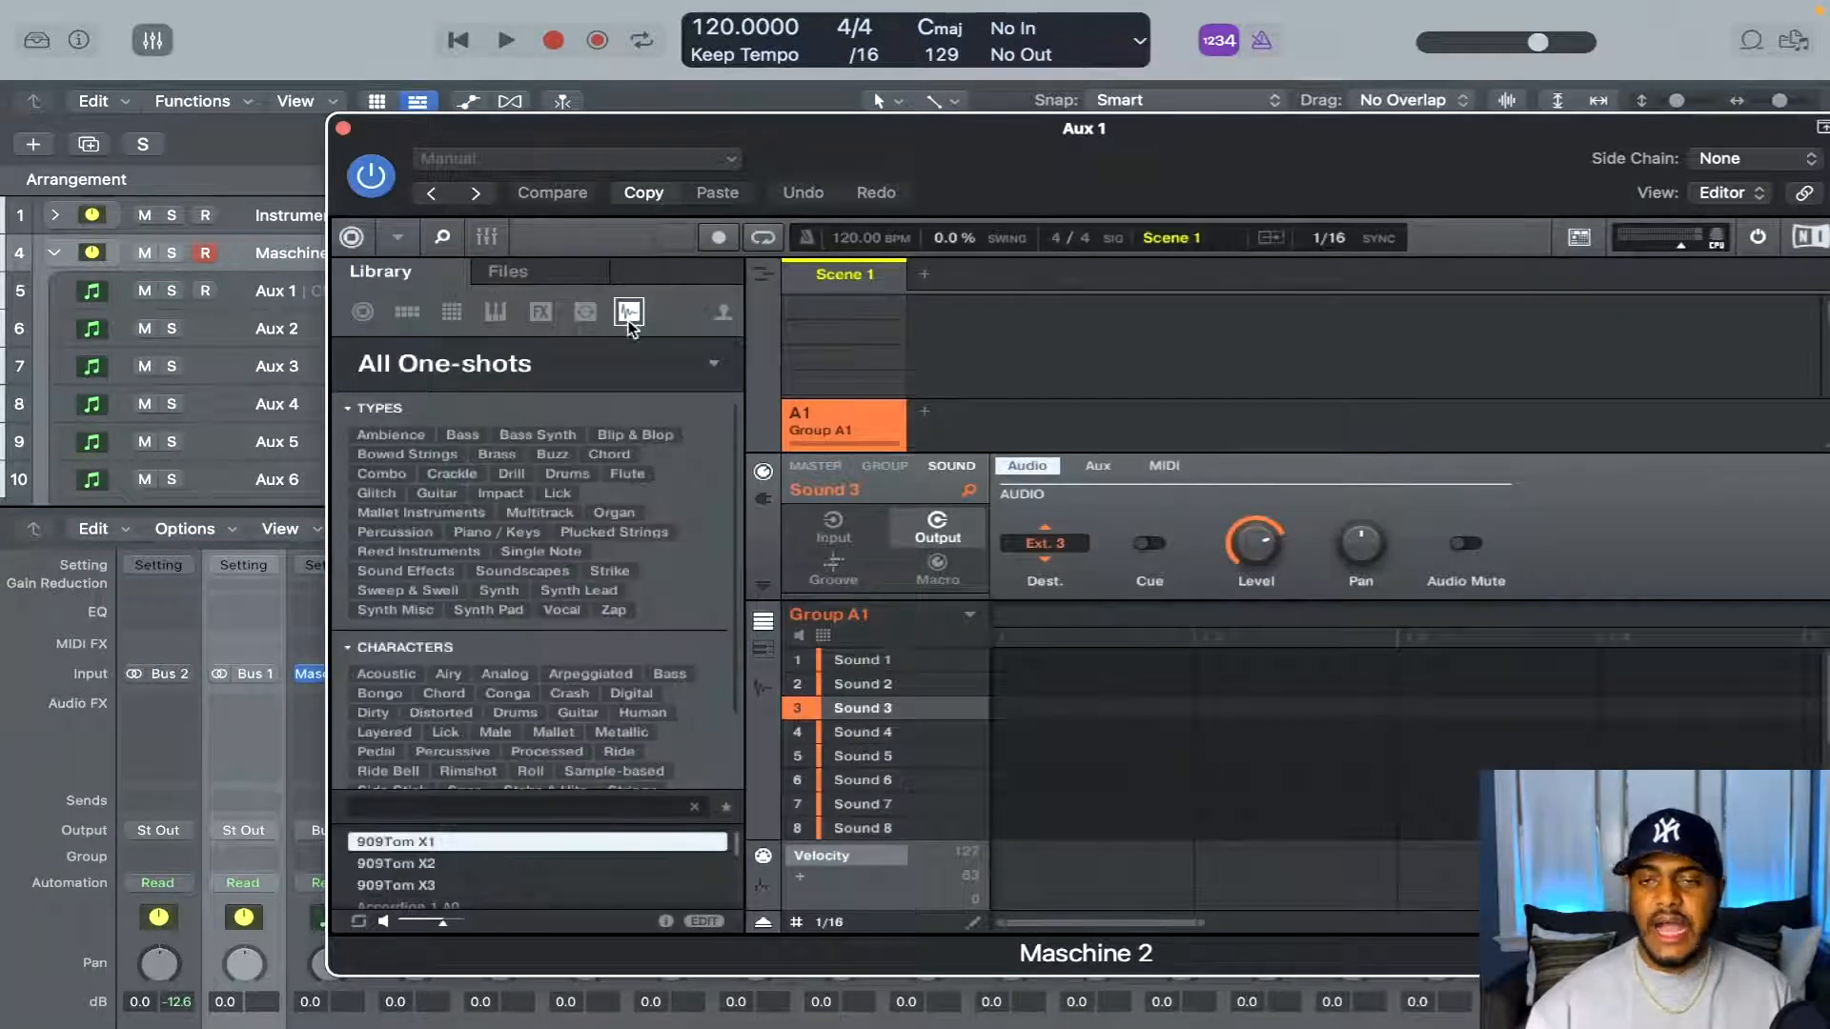
left_click(692, 367)
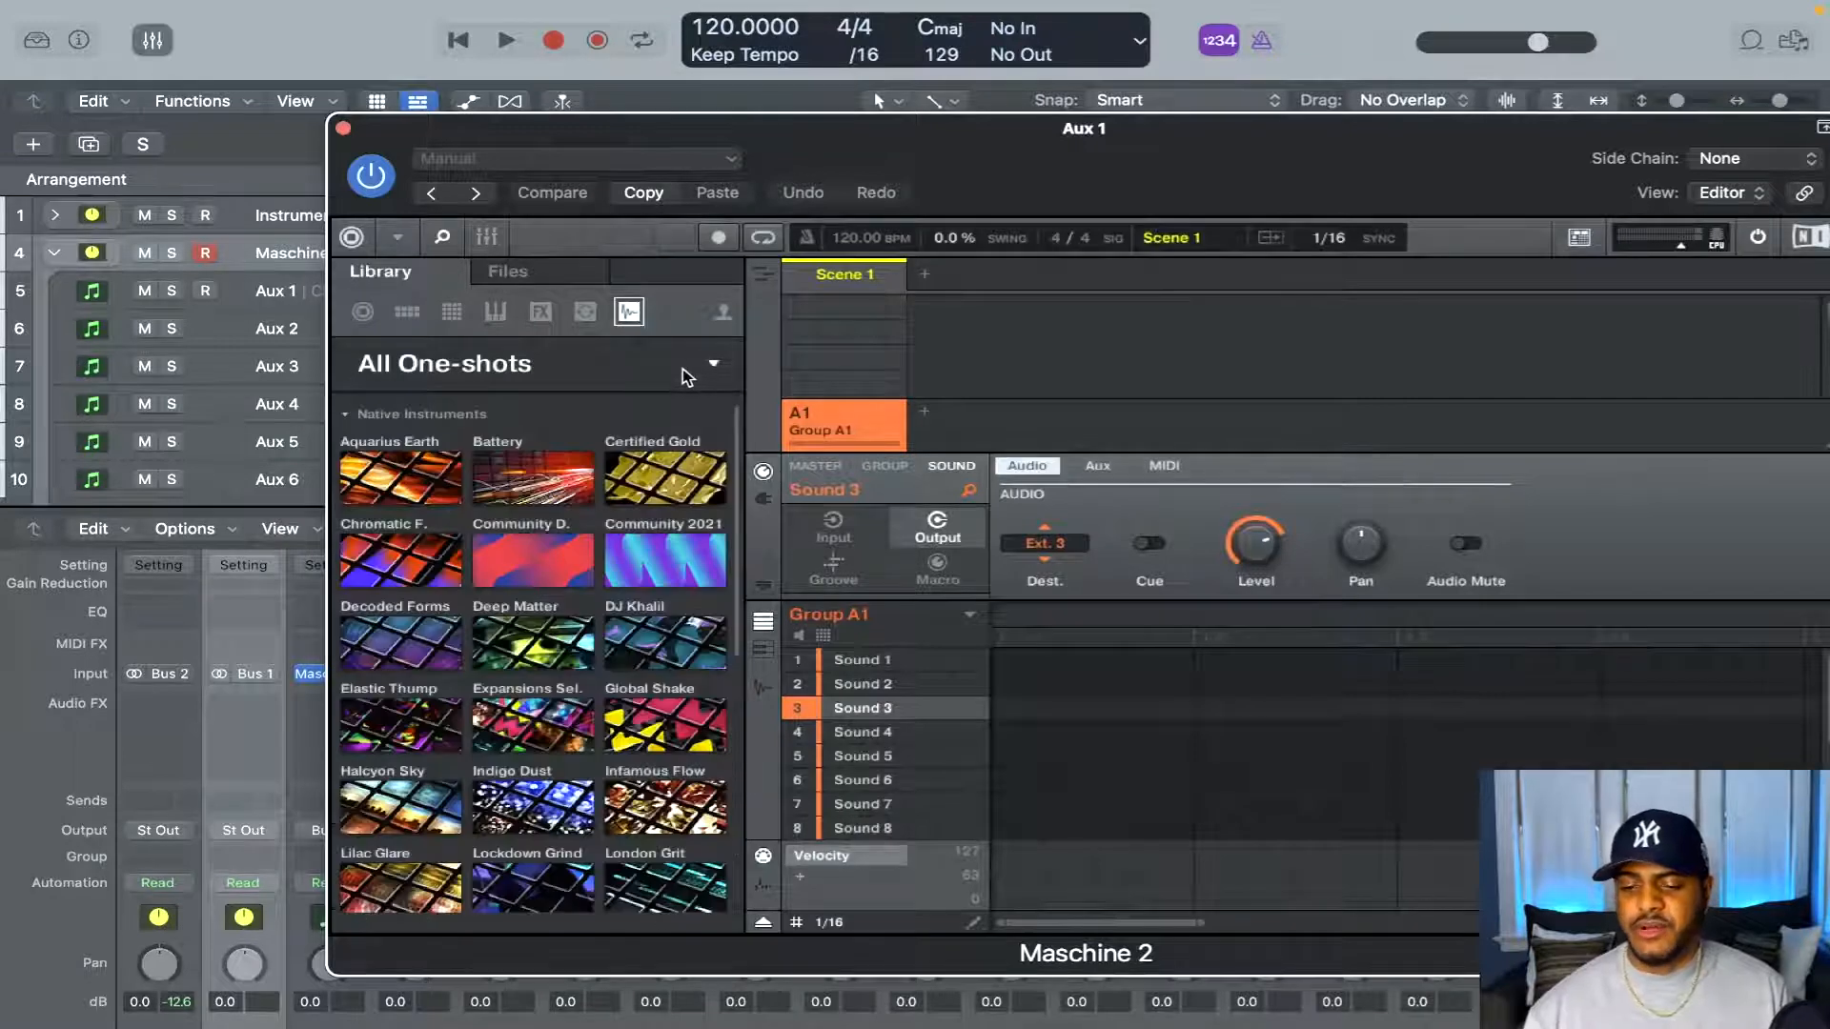
left_click(657, 360)
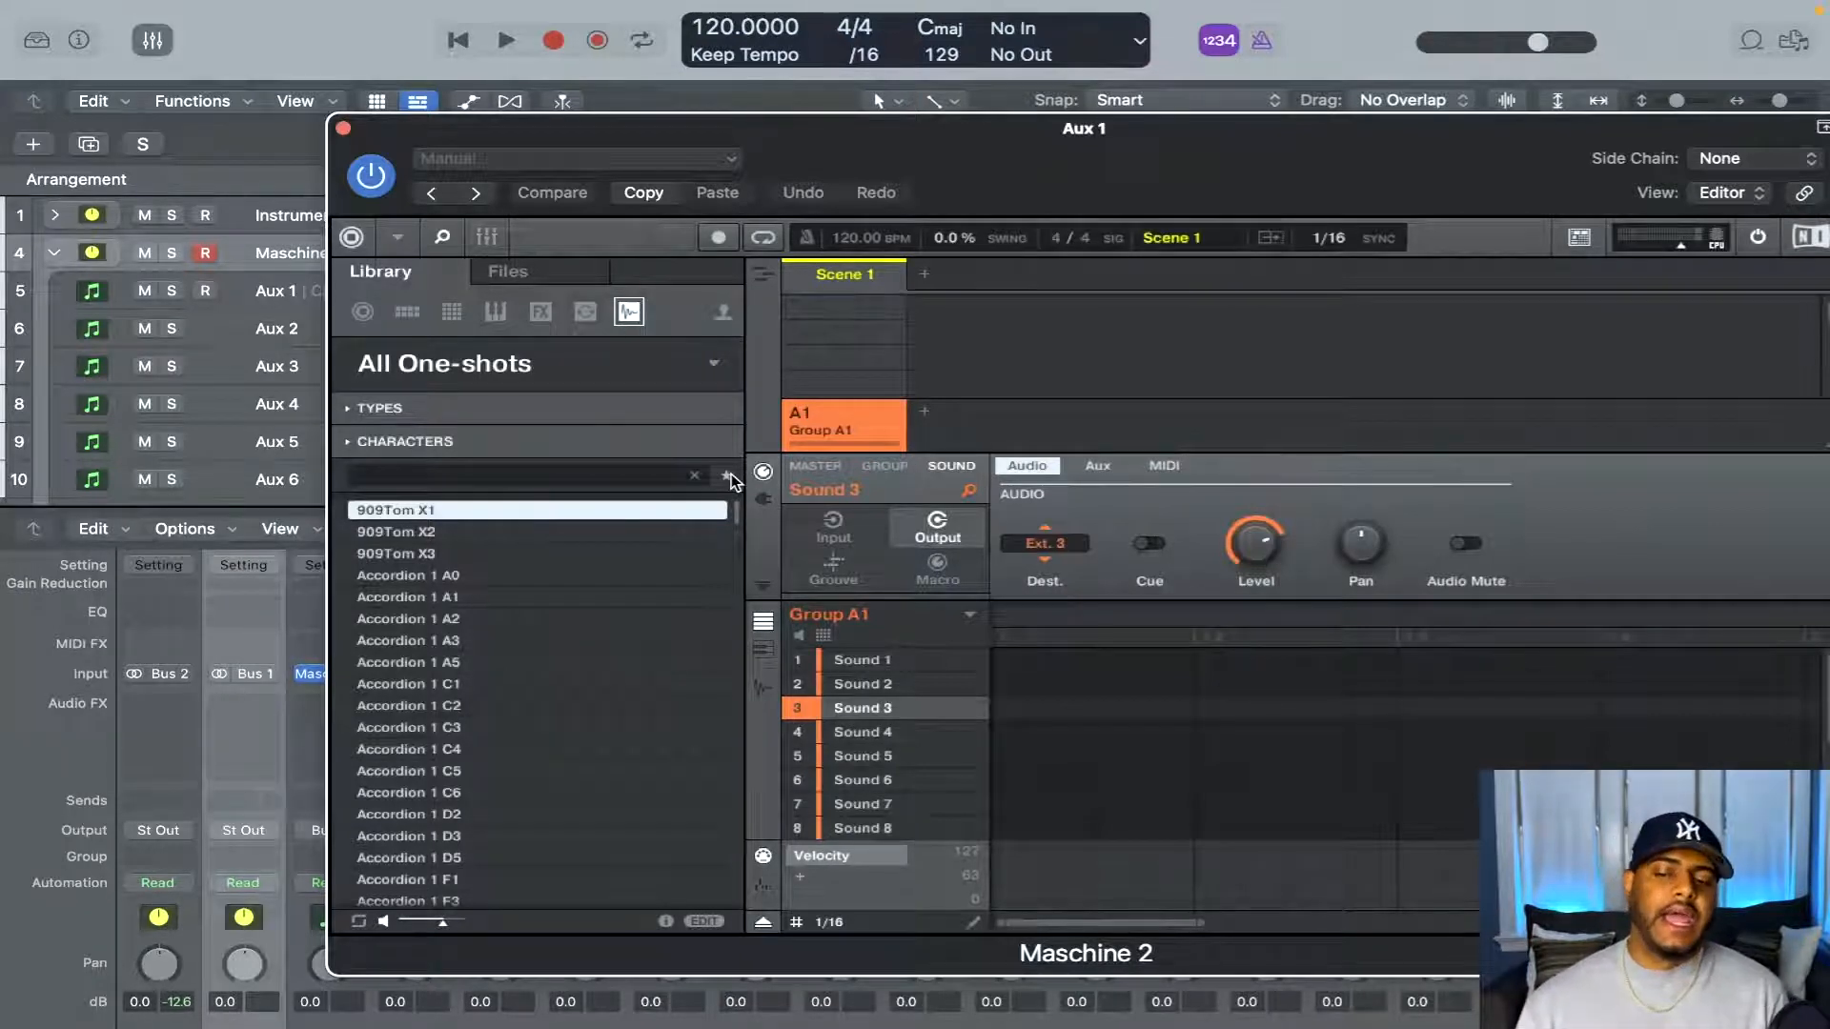
left_click(729, 474)
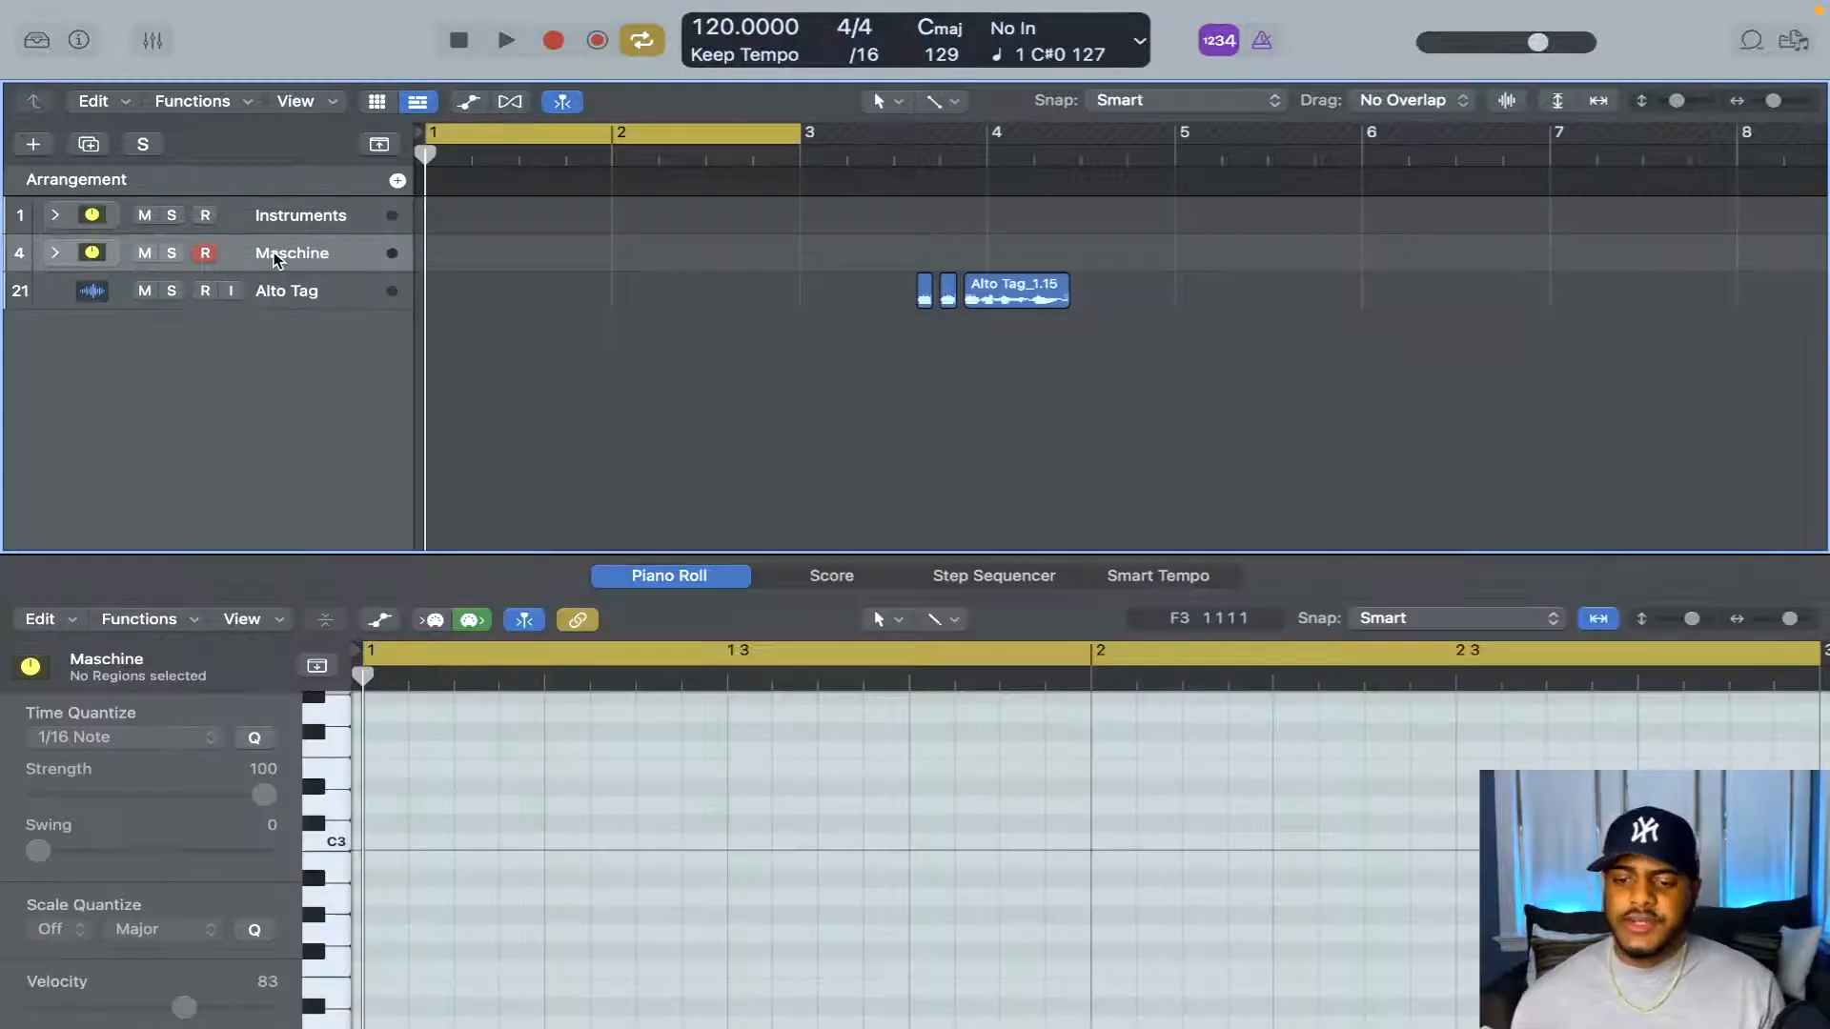
Select the Alto Tag track, set a cycle range from bar 3 to bar 5 and play the tag once
left_click(719, 143)
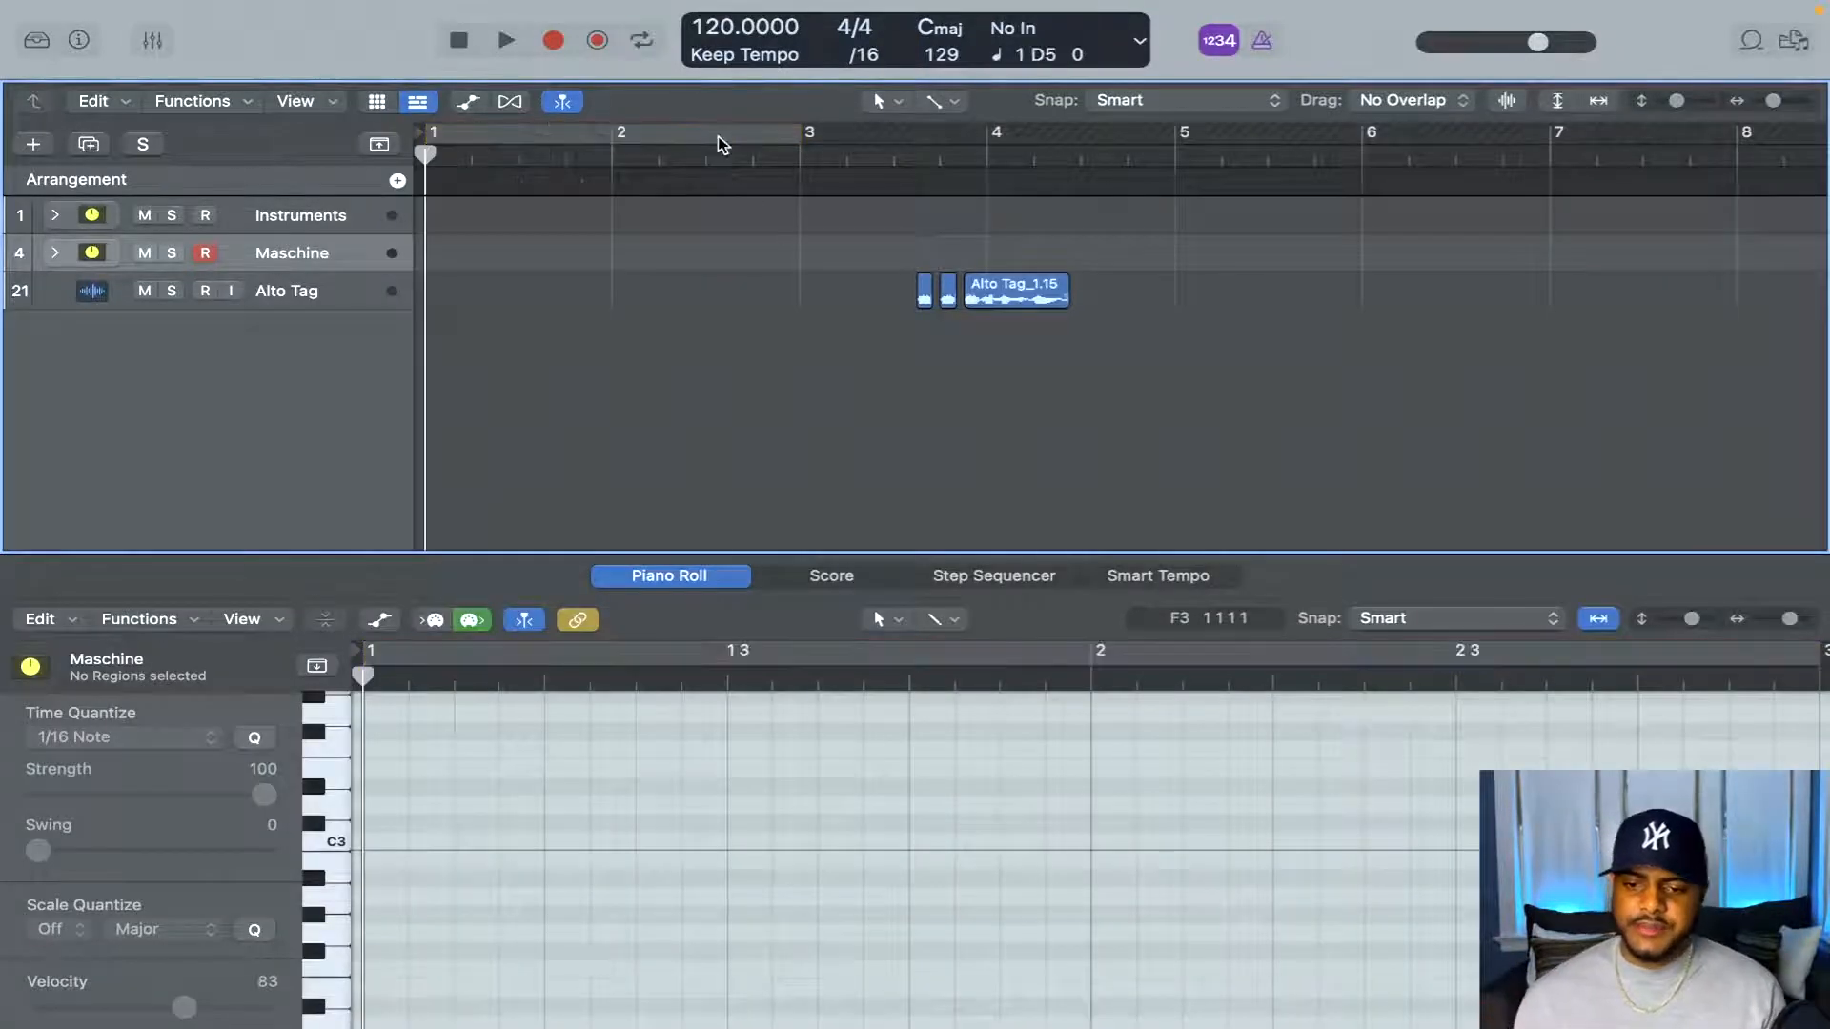
left_click(322, 303)
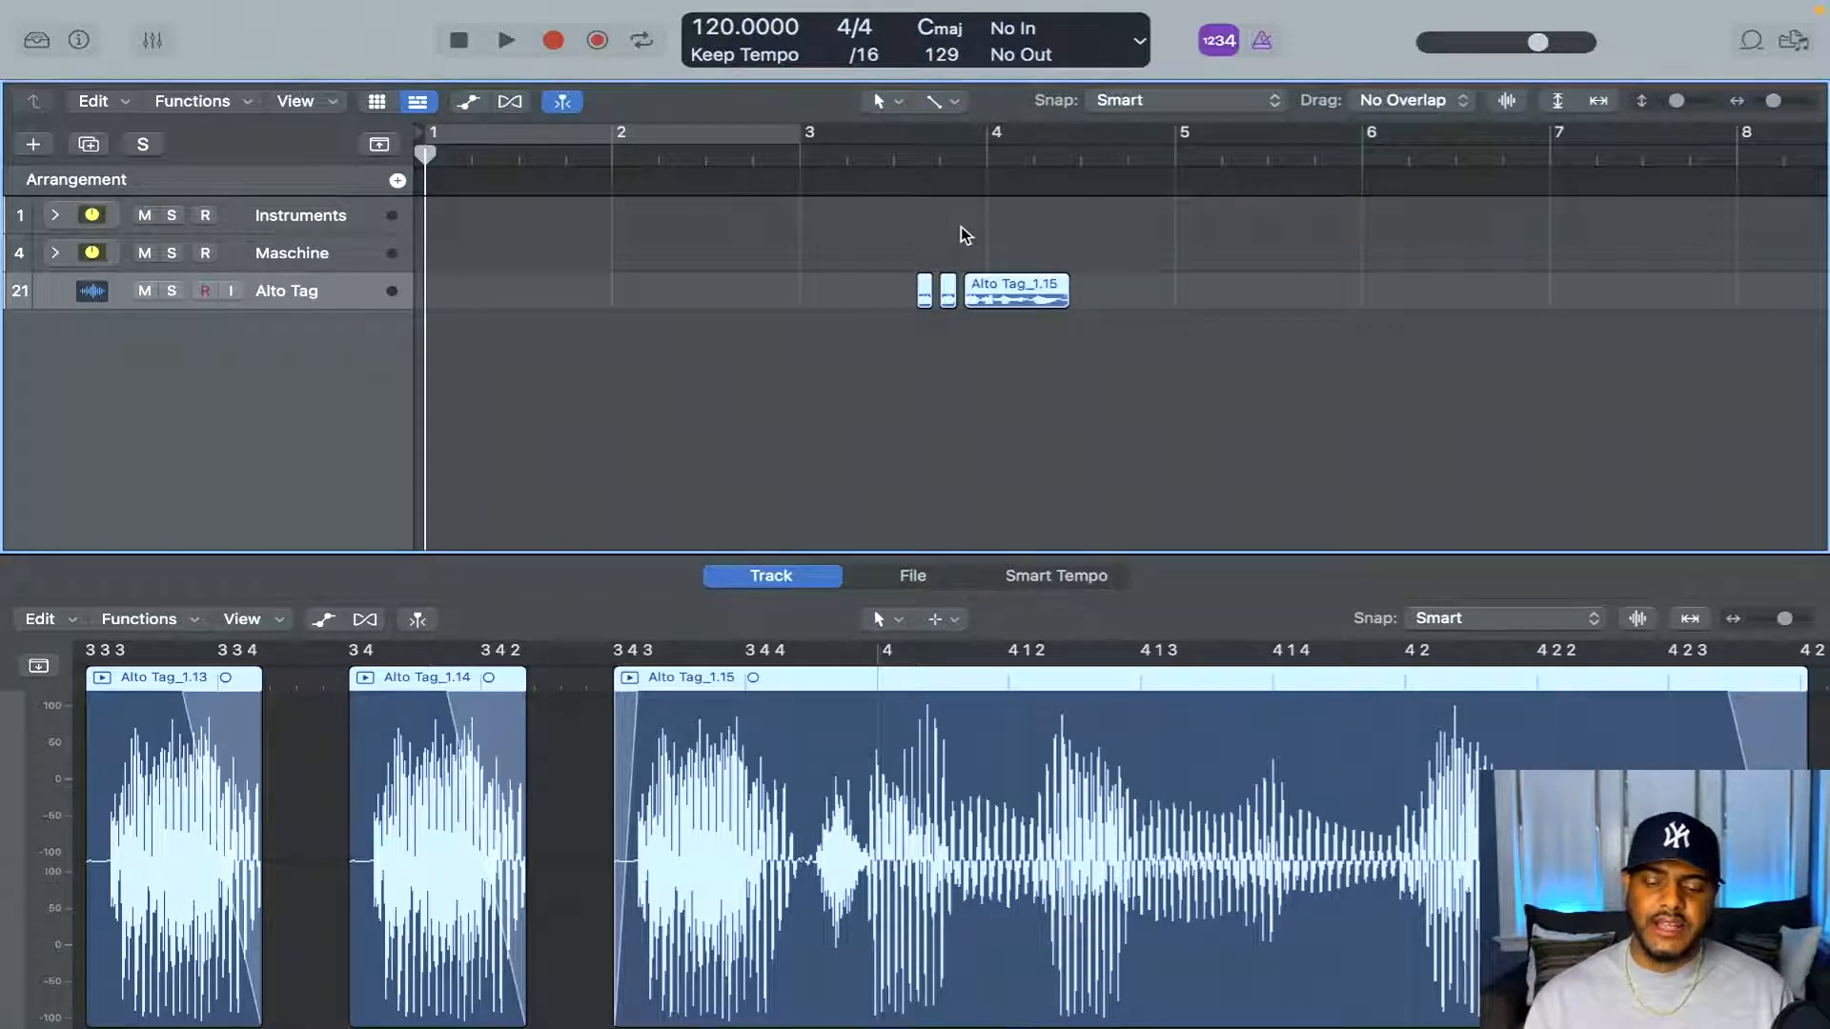
left_click_drag(813, 144, 1175, 137)
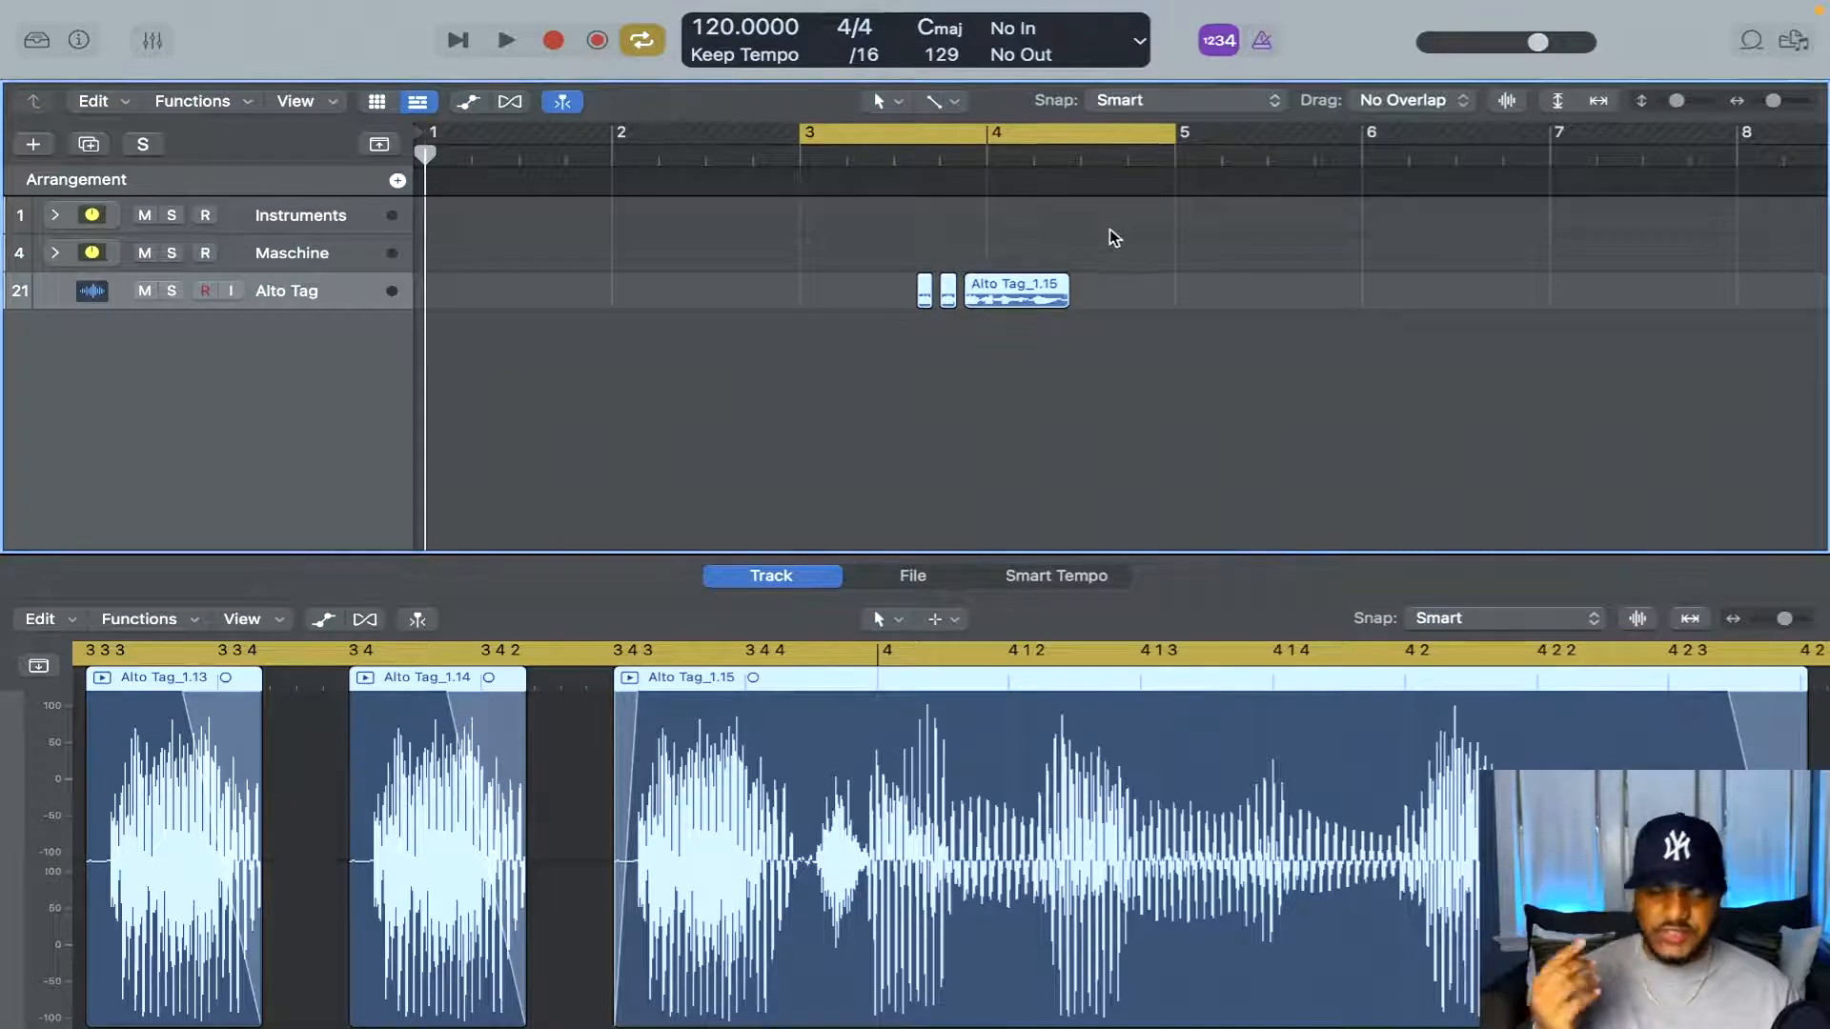
key("space")
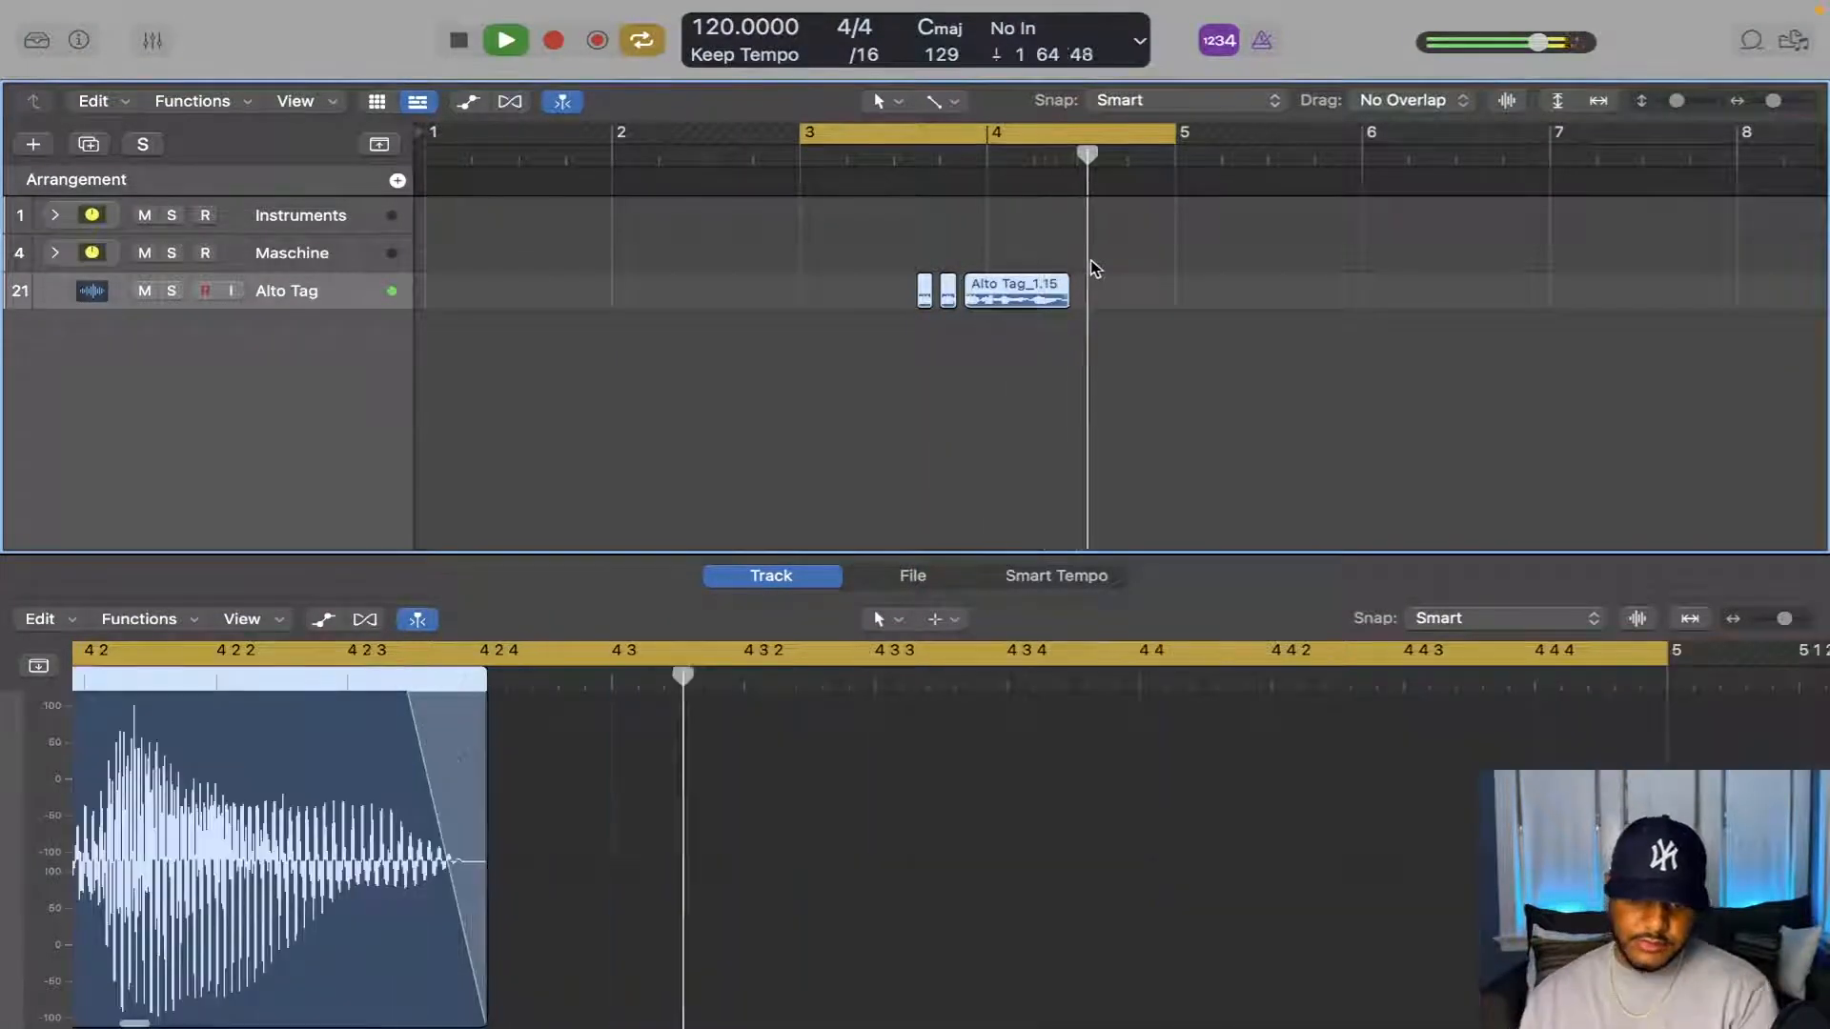
key("space")
Show the mixer and open the Limiter on the Stereo Out channel to examine its settings
key("x")
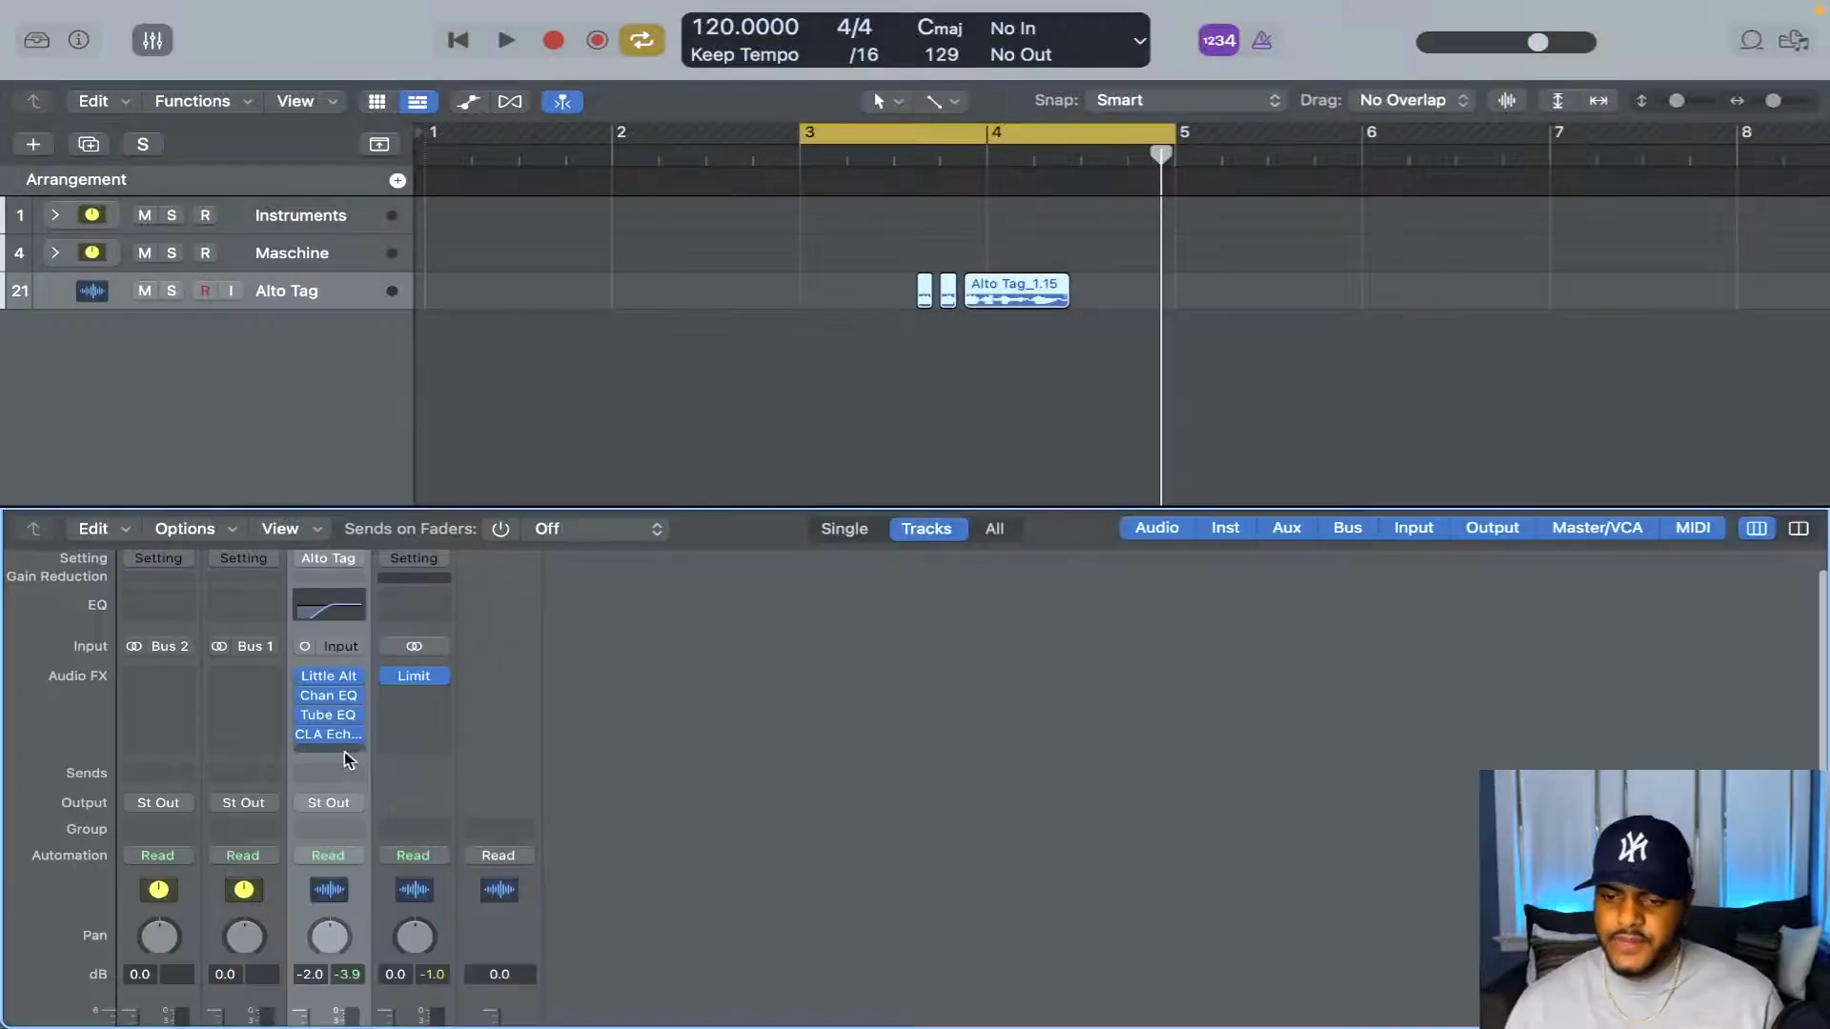
left_click(421, 793)
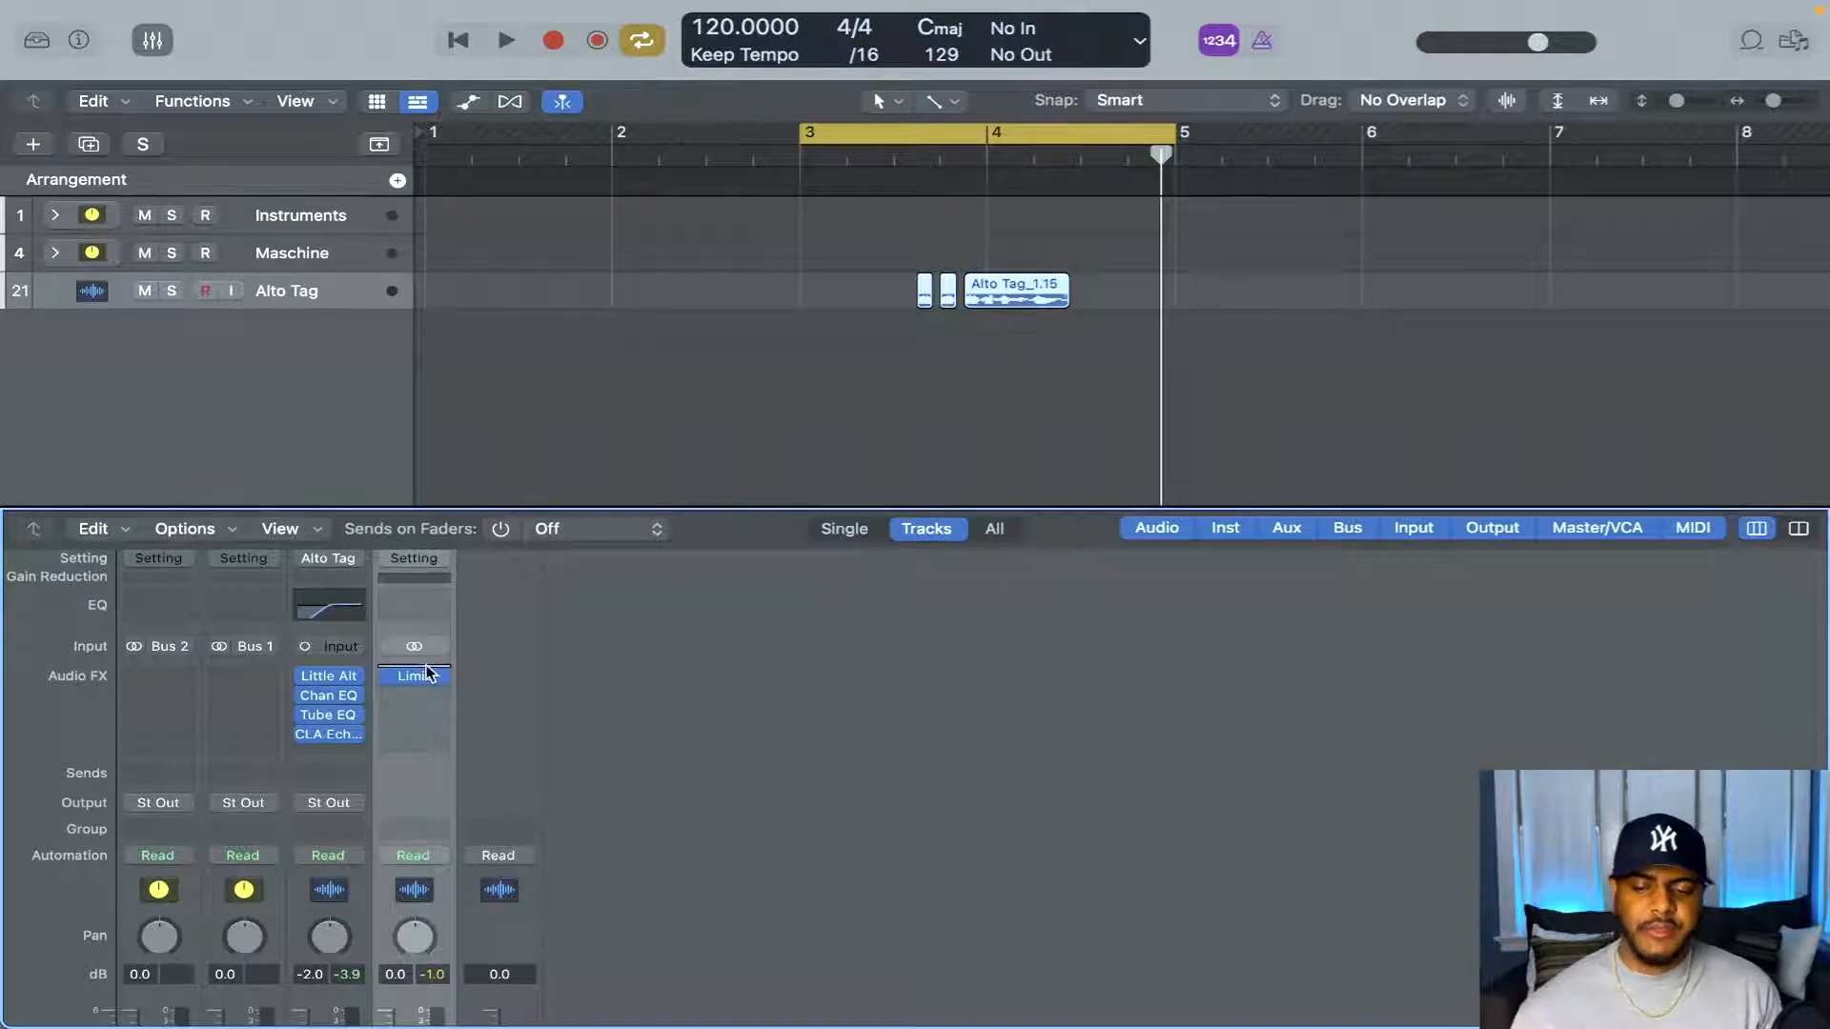
scroll(410, 705, "down", 5)
scroll(404, 692, "up", 5)
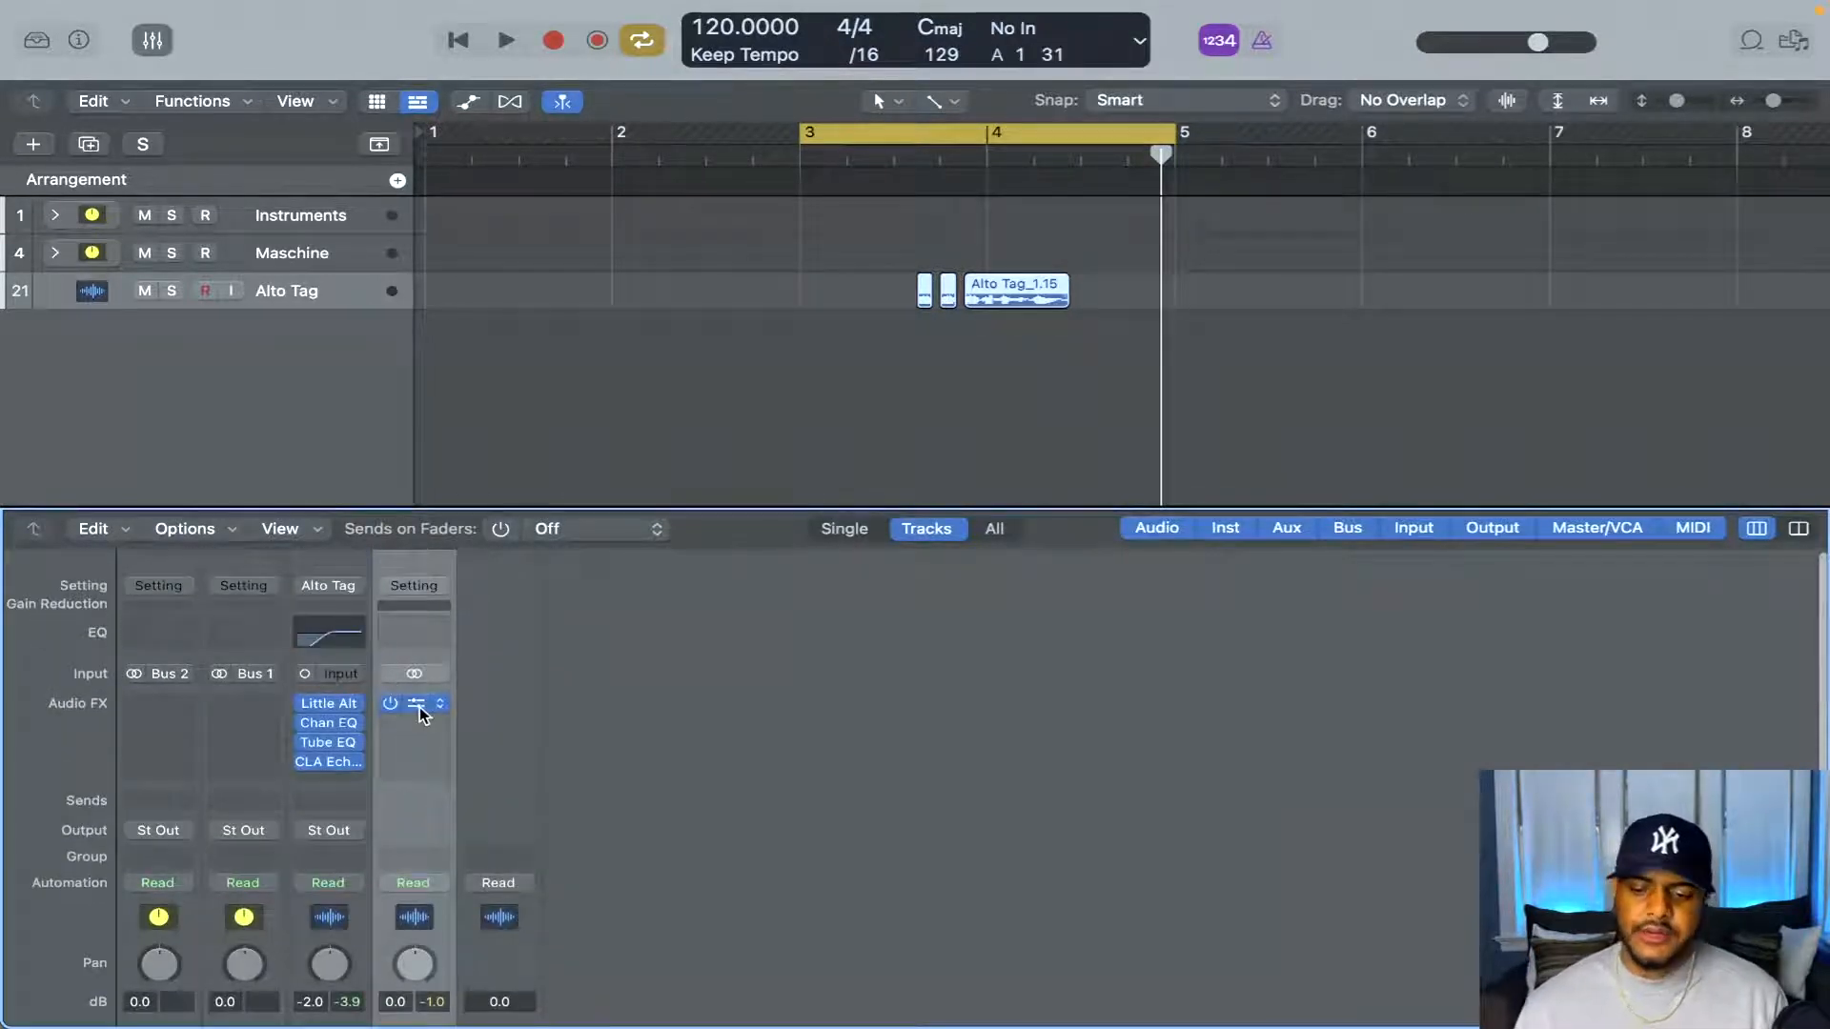
left_click(414, 702)
scroll(534, 724, "down", 5)
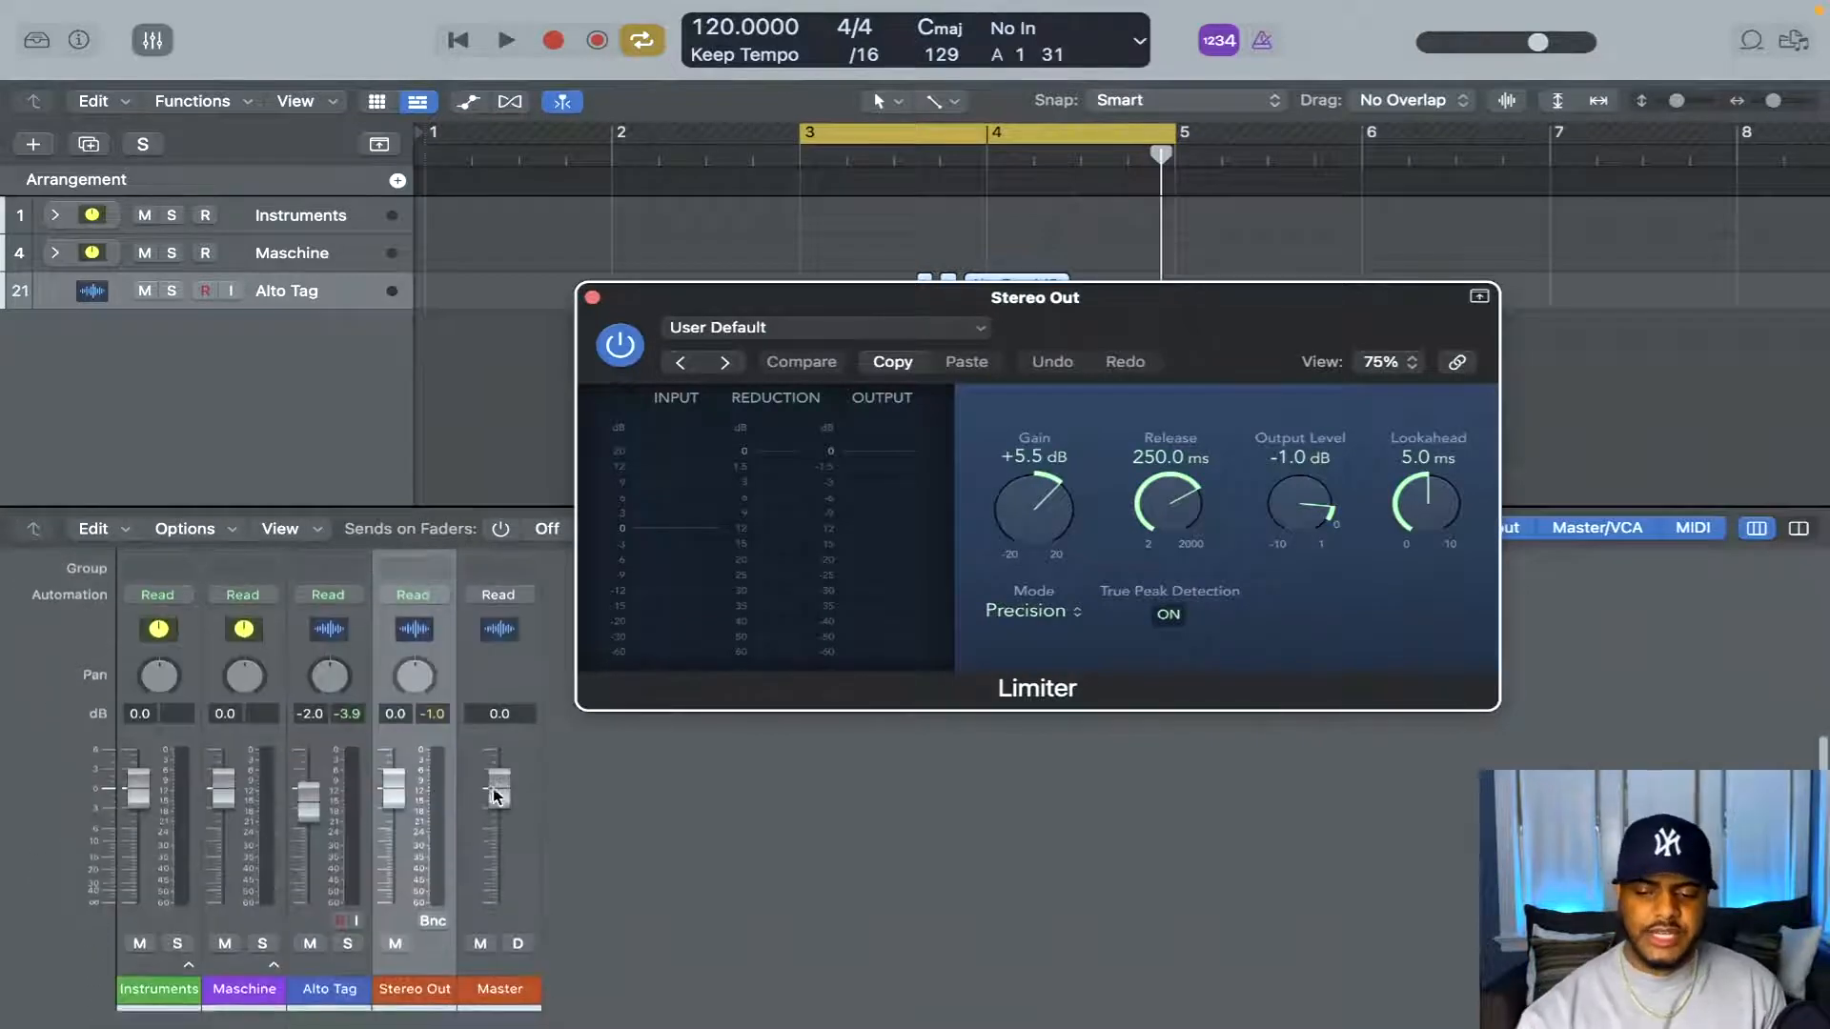
scroll(505, 782, "up", 5)
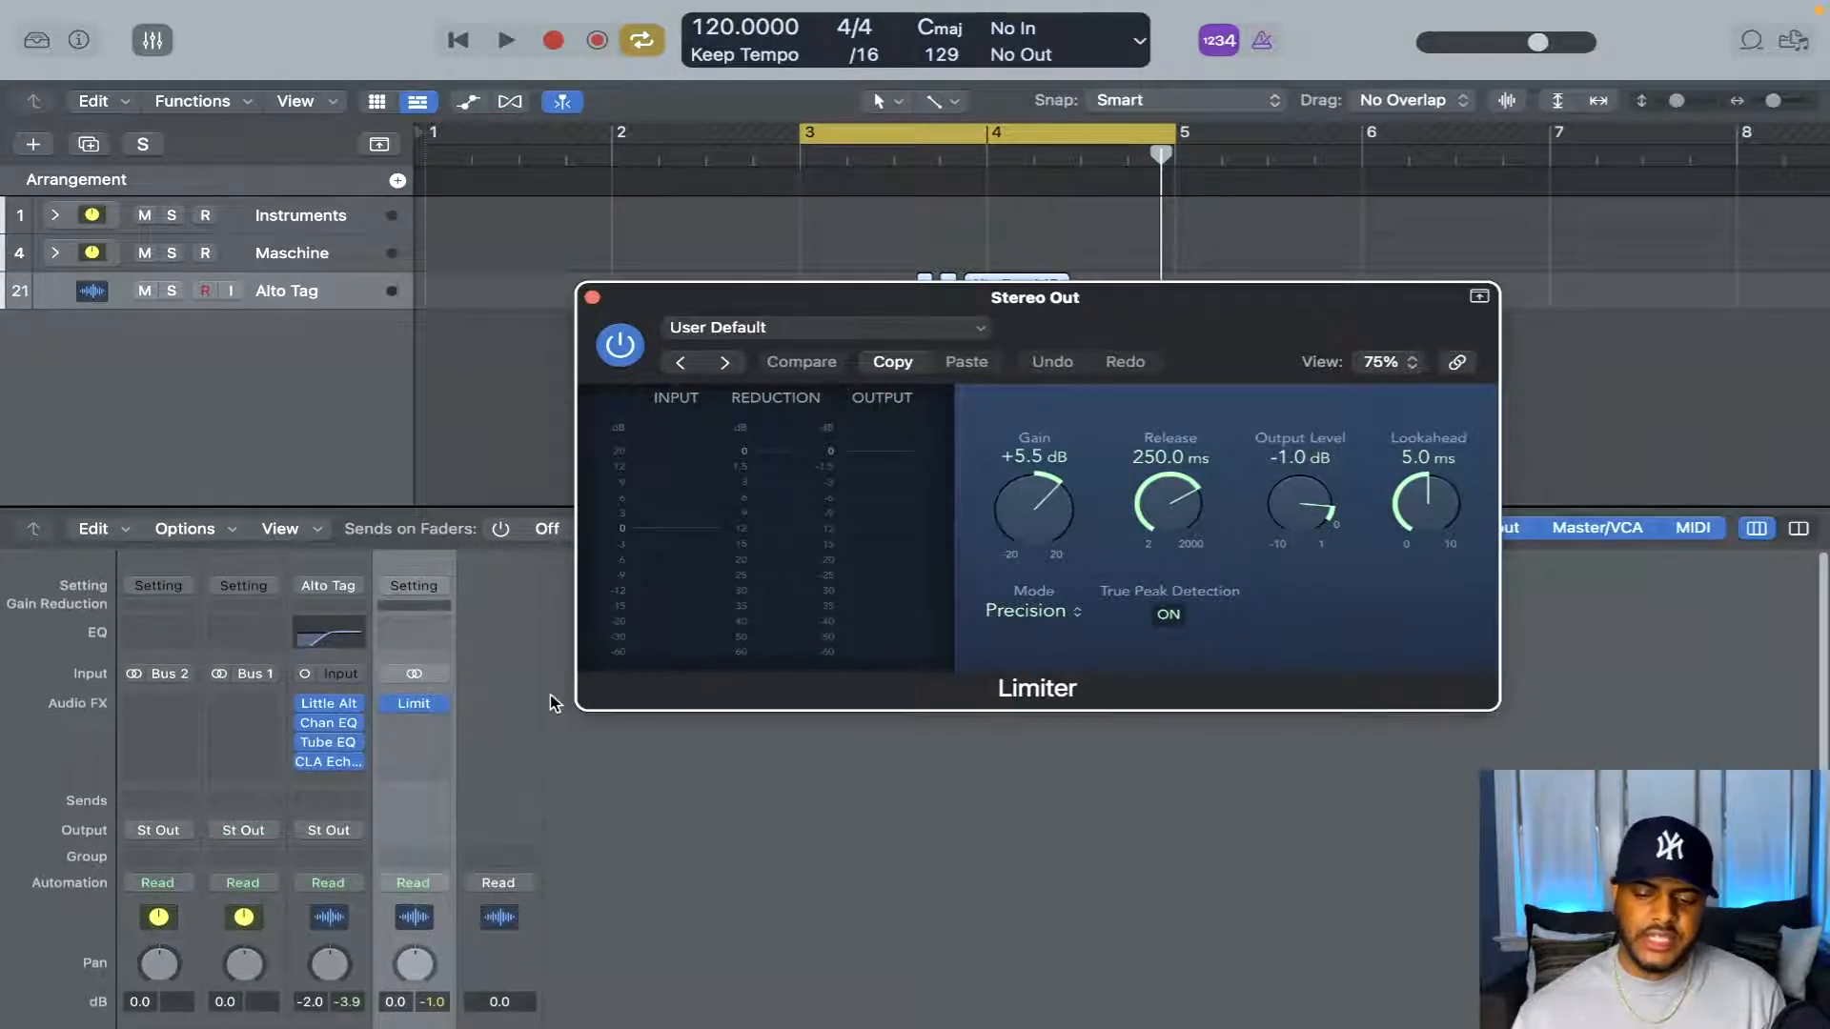